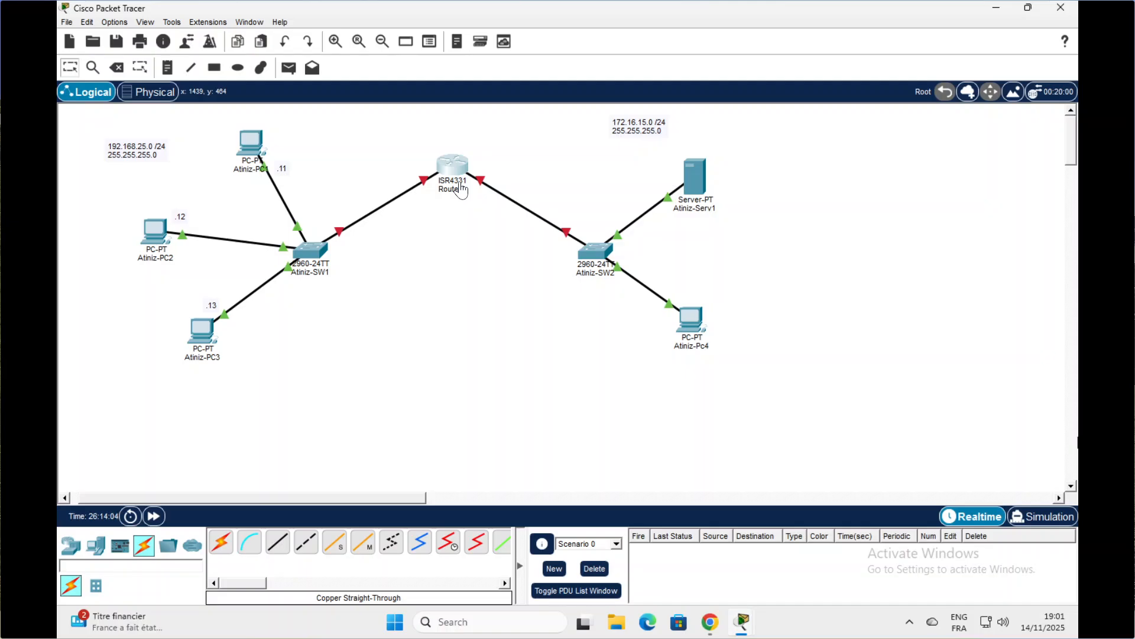
Move the 192.168.25.0 /24 network label closer to Atiniz-PC1 in Simulation mode and return to Realtime mode
click(1045, 521)
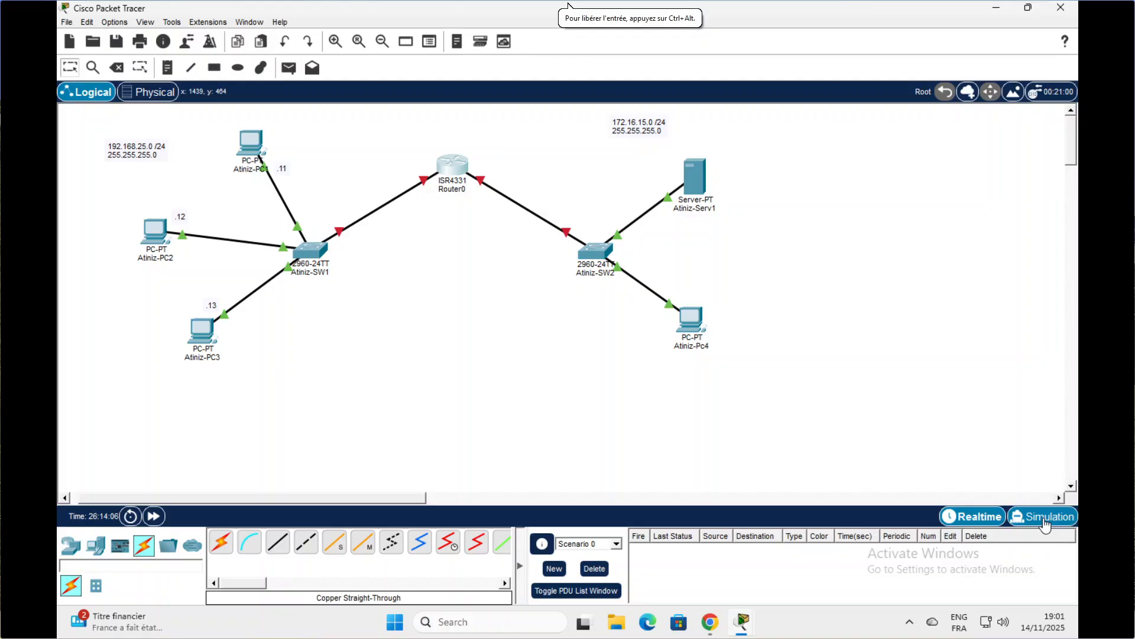
click(1045, 522)
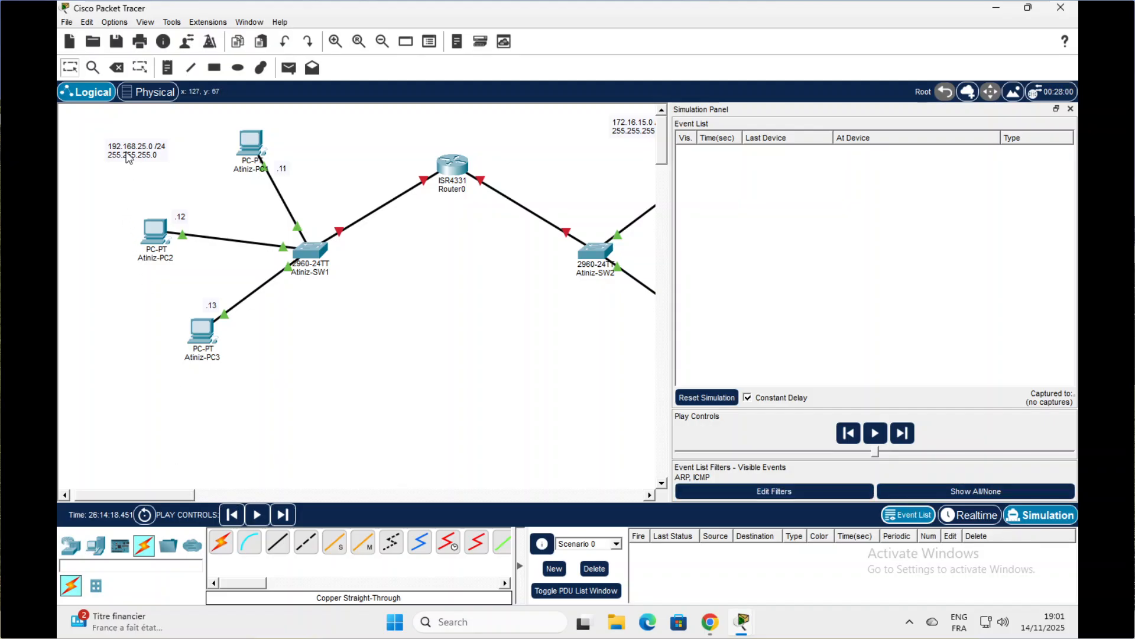
drag(126, 156, 186, 126)
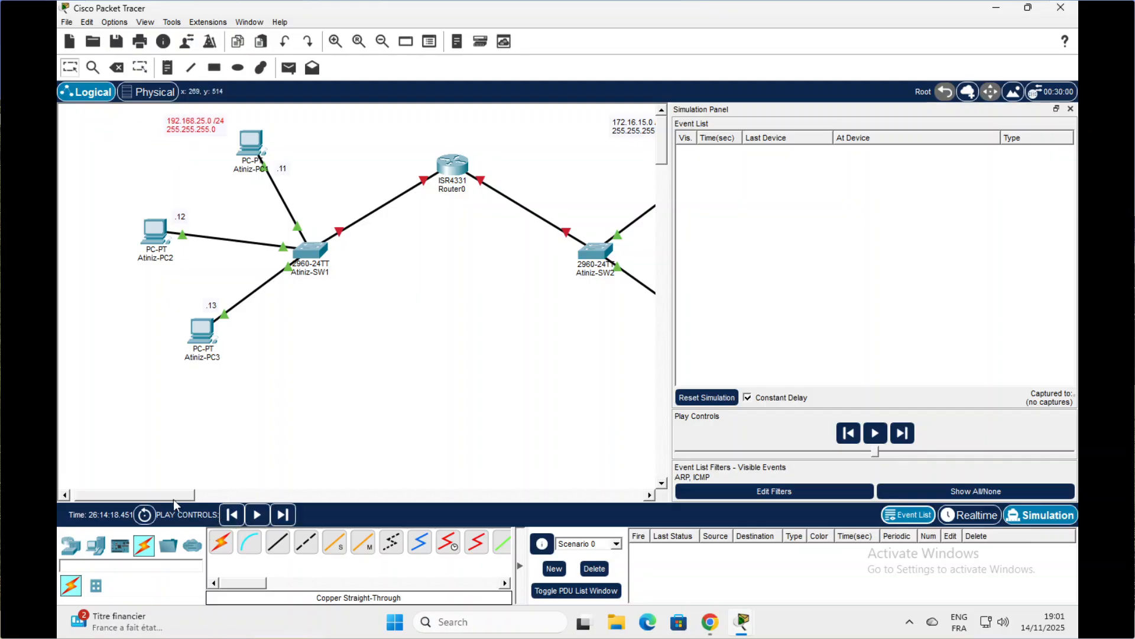
drag(167, 495, 184, 496)
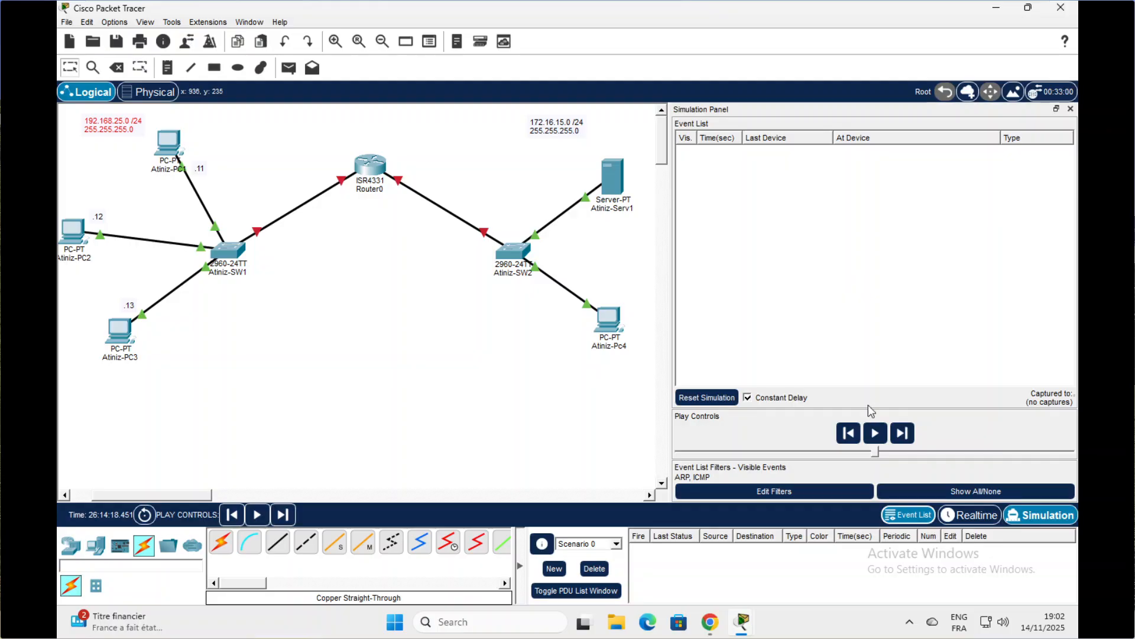
click(976, 516)
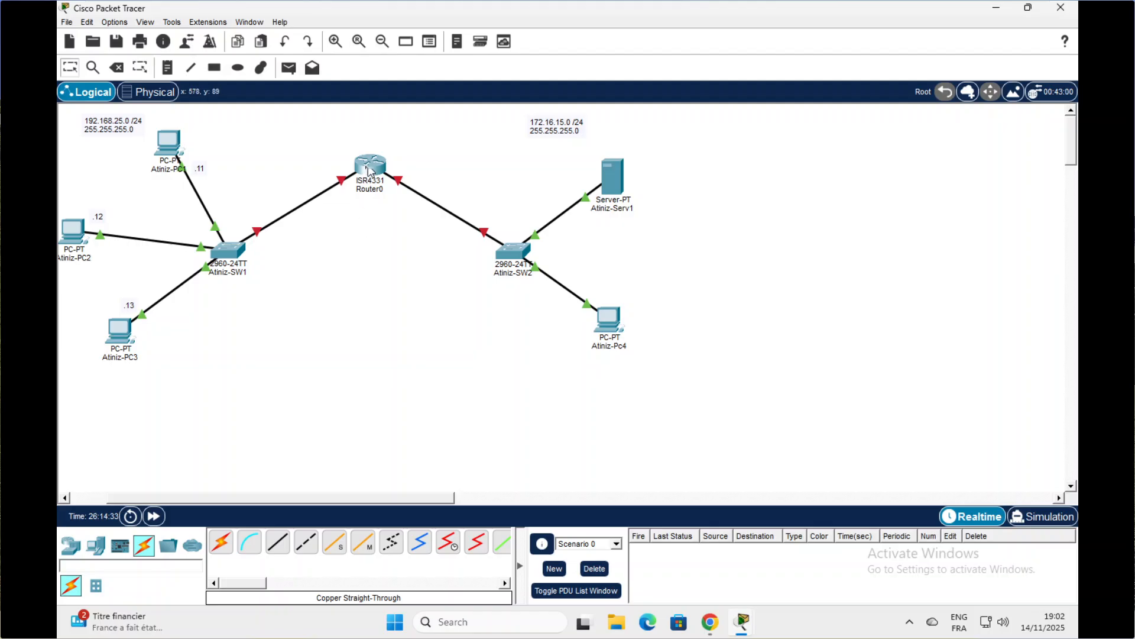
Inspect Router0's port summary and open its physical device view in an enlarged window
mouse_move(368, 170)
mouse_move(369, 174)
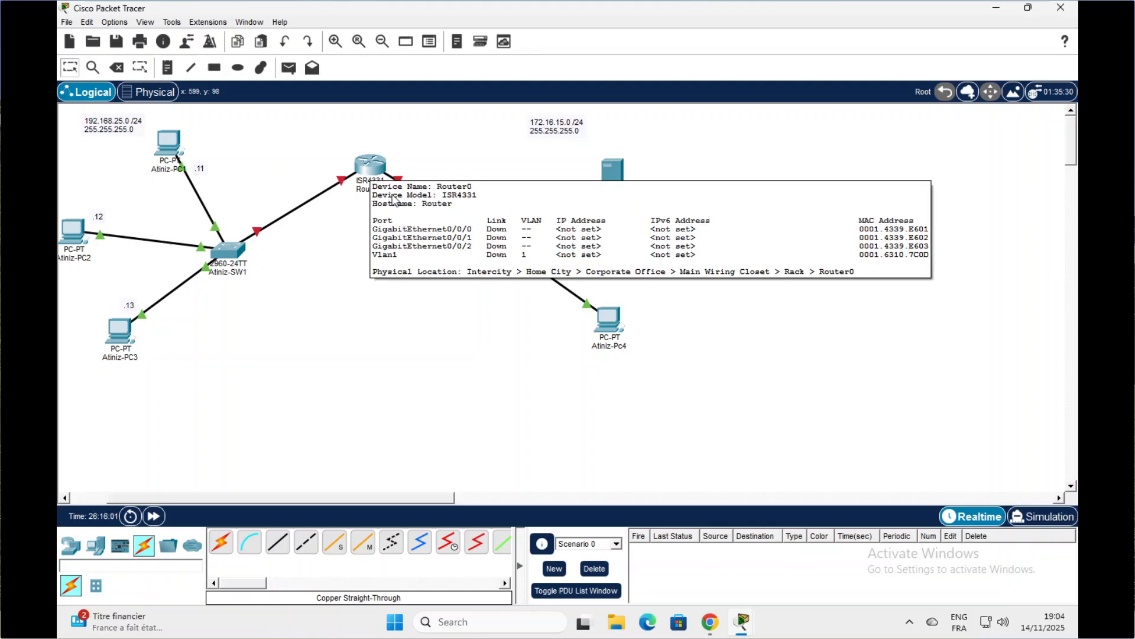
click(366, 170)
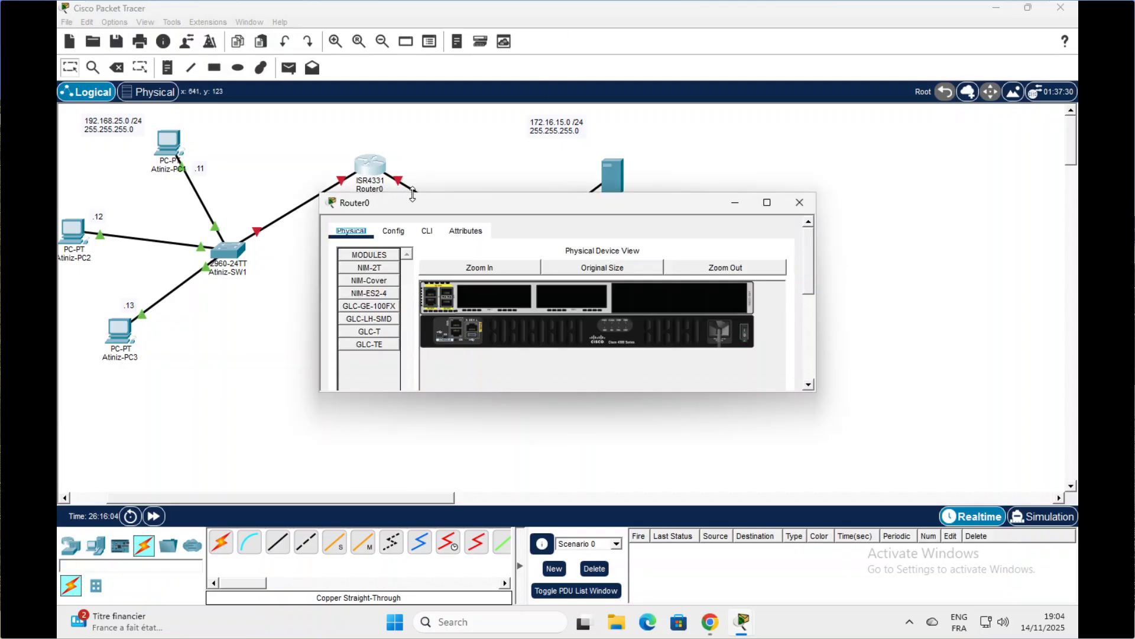
drag(525, 392, 542, 473)
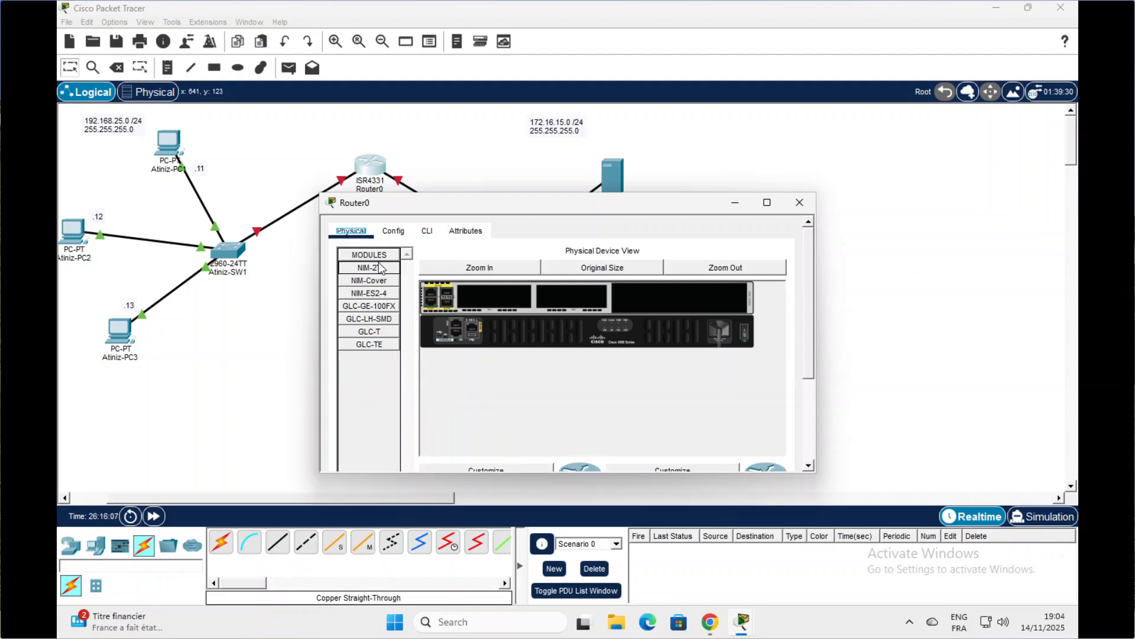
drag(398, 204, 428, 235)
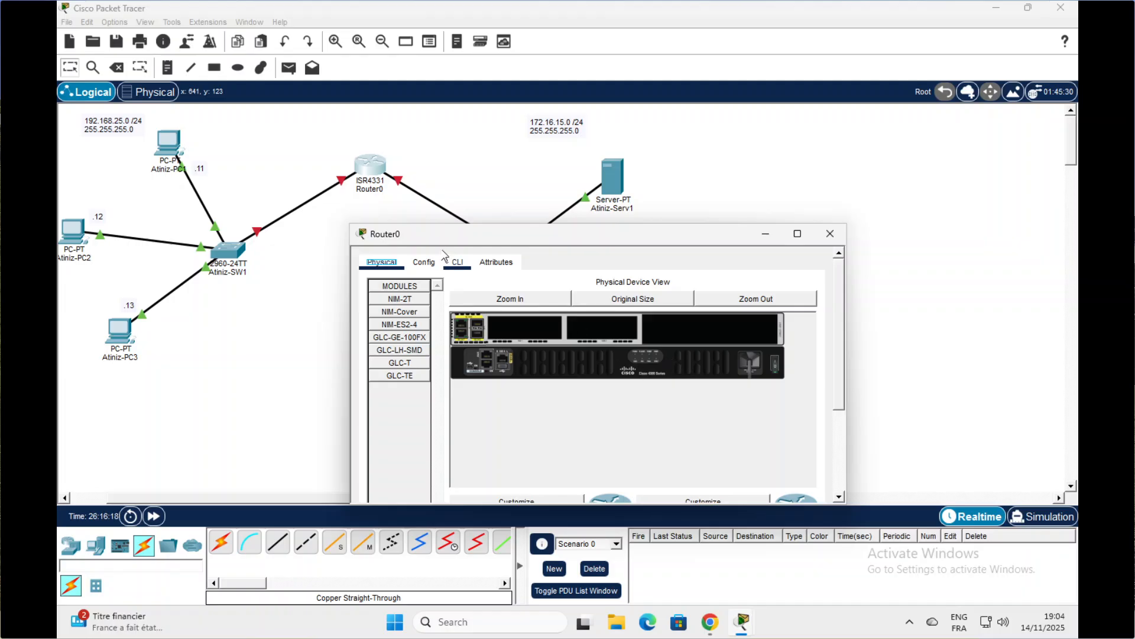
Switch to Chrome and browse the image results for "cisco 4331 router"
click(715, 629)
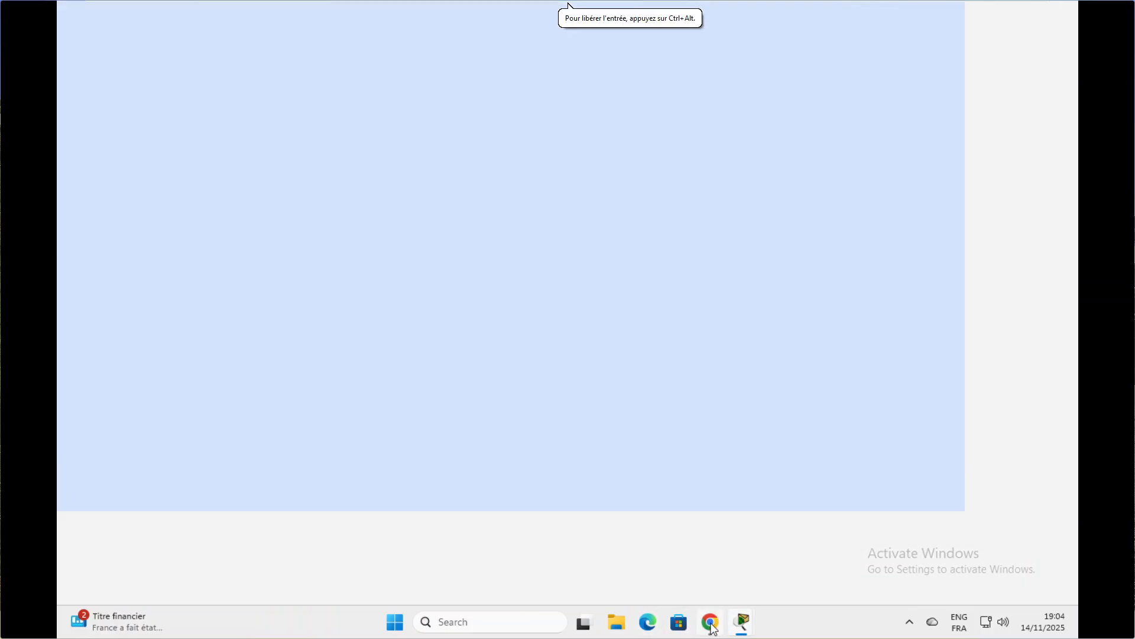
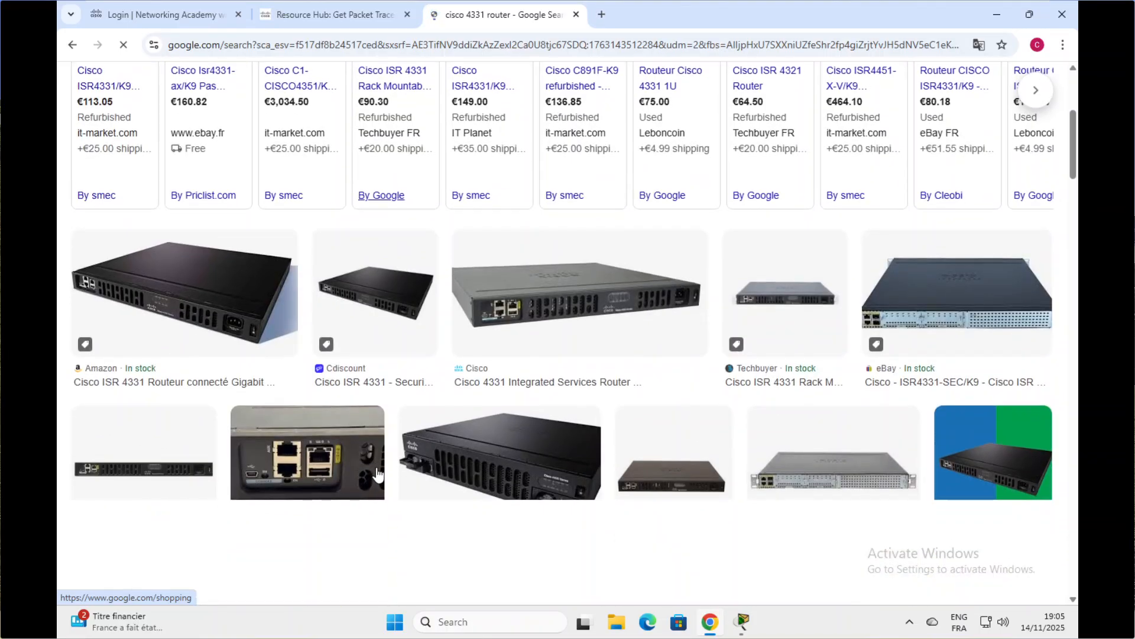
scroll(376, 473, up, 5)
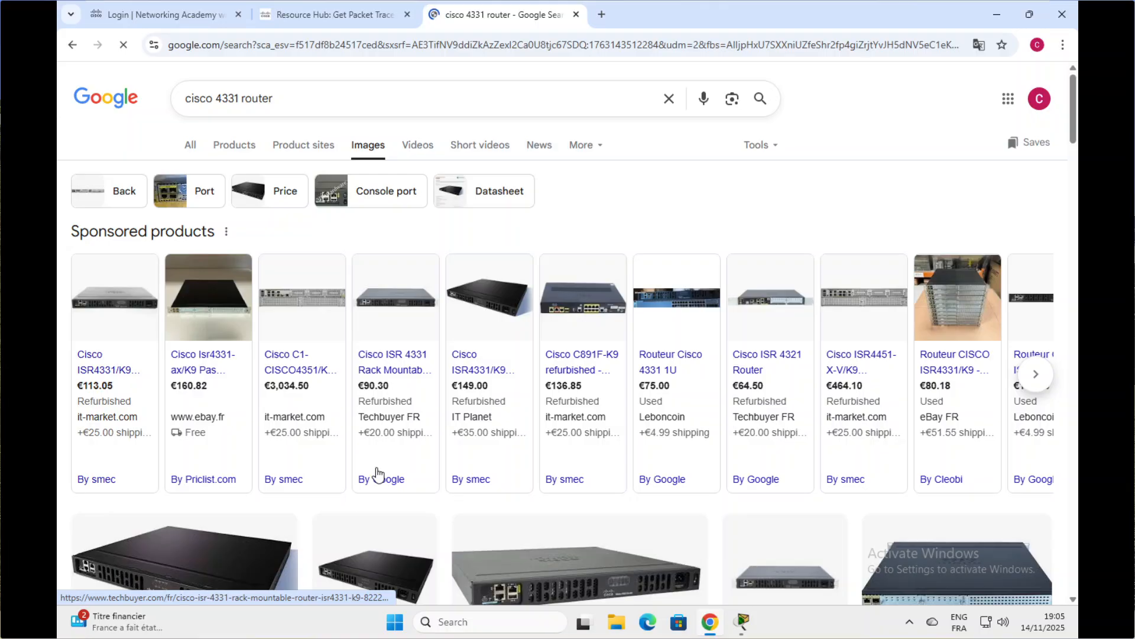
scroll(376, 473, down, 4)
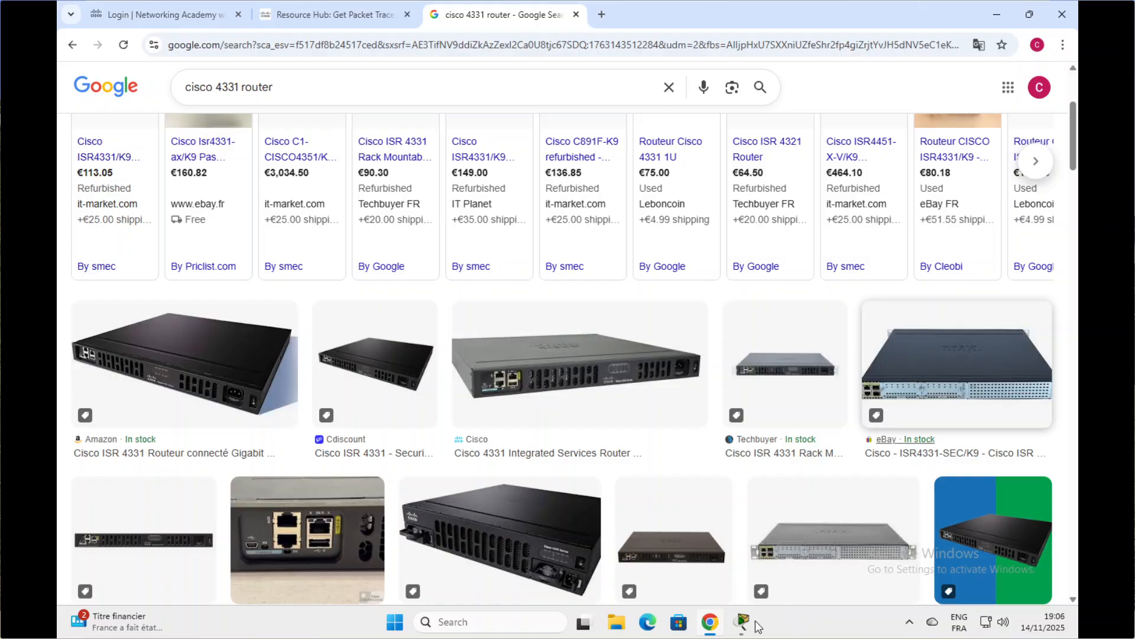
Switch back to the Packet Tracer topology and bring up Router0's device window
mouse_move(746, 622)
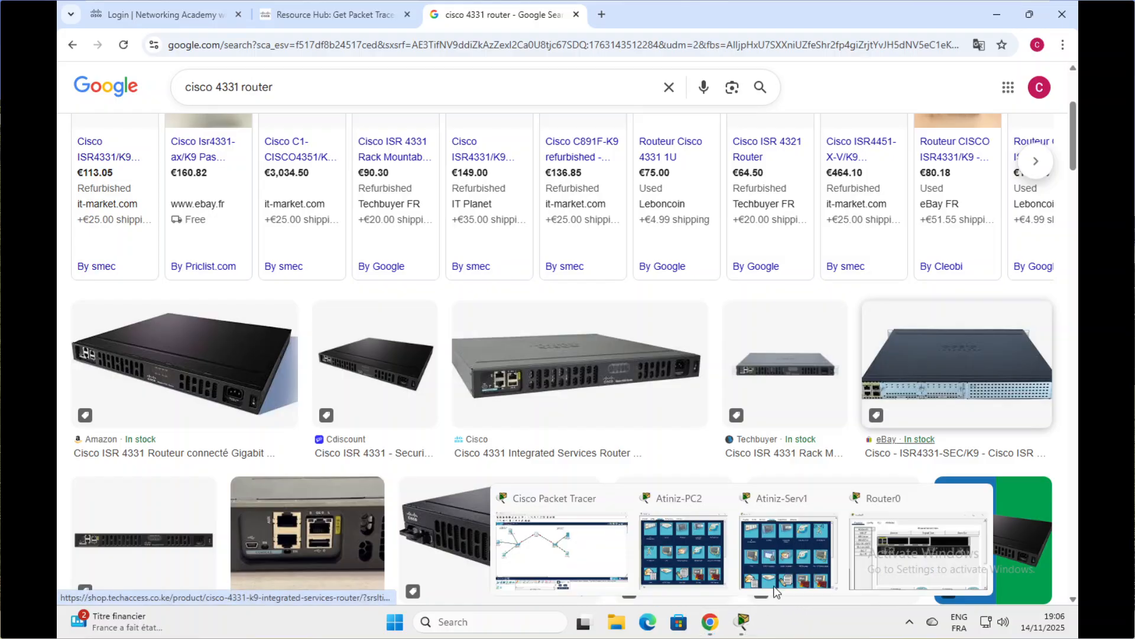
click(931, 526)
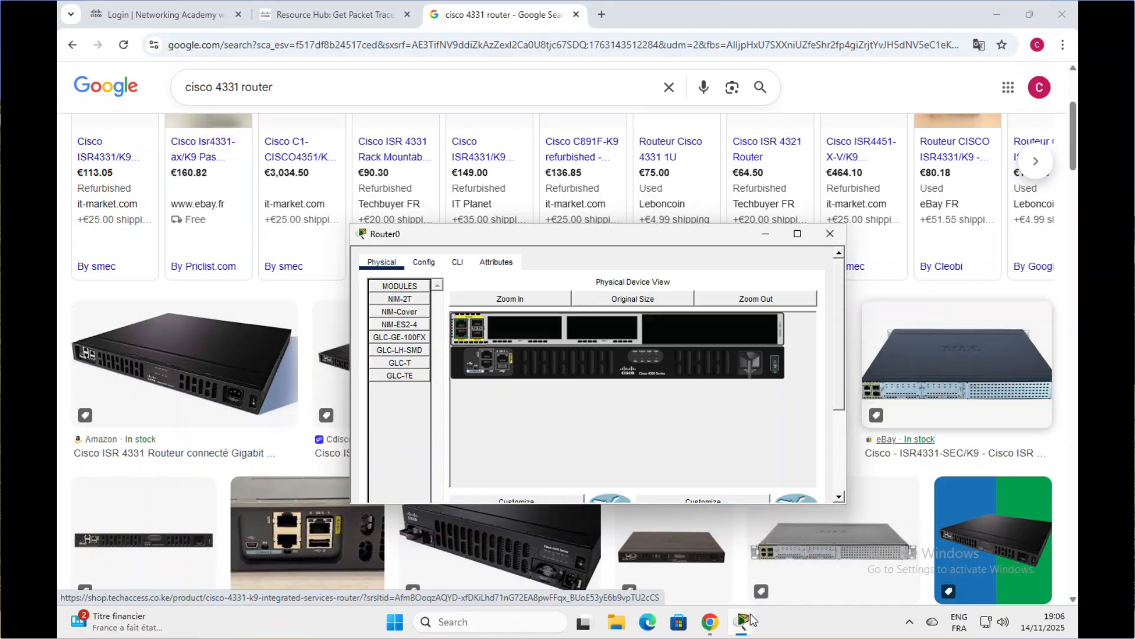
mouse_move(748, 618)
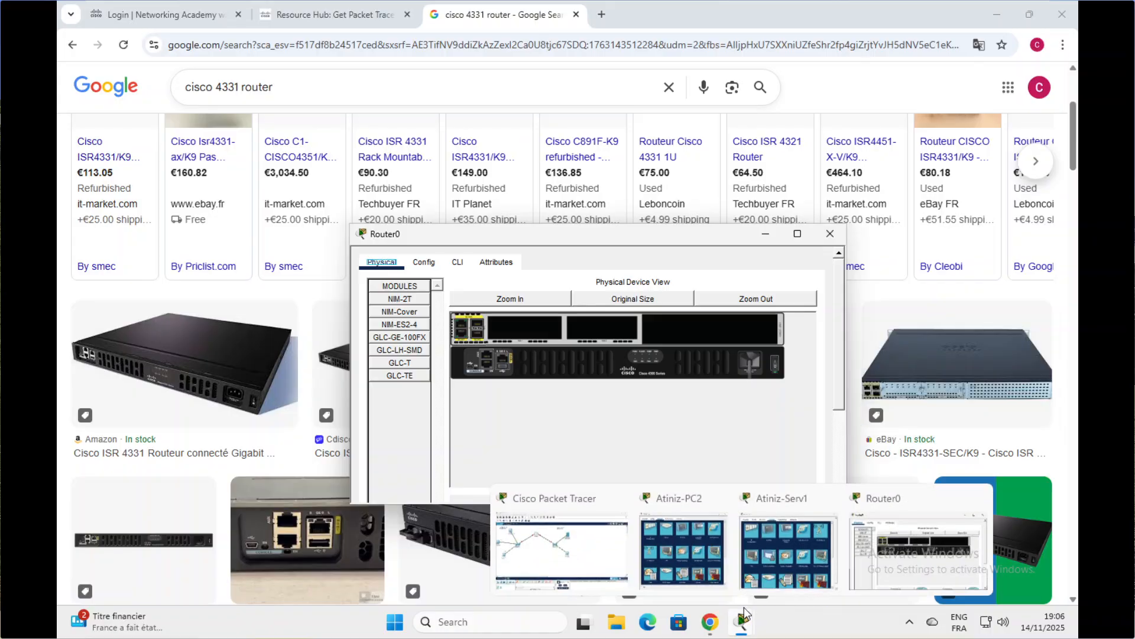
click(592, 570)
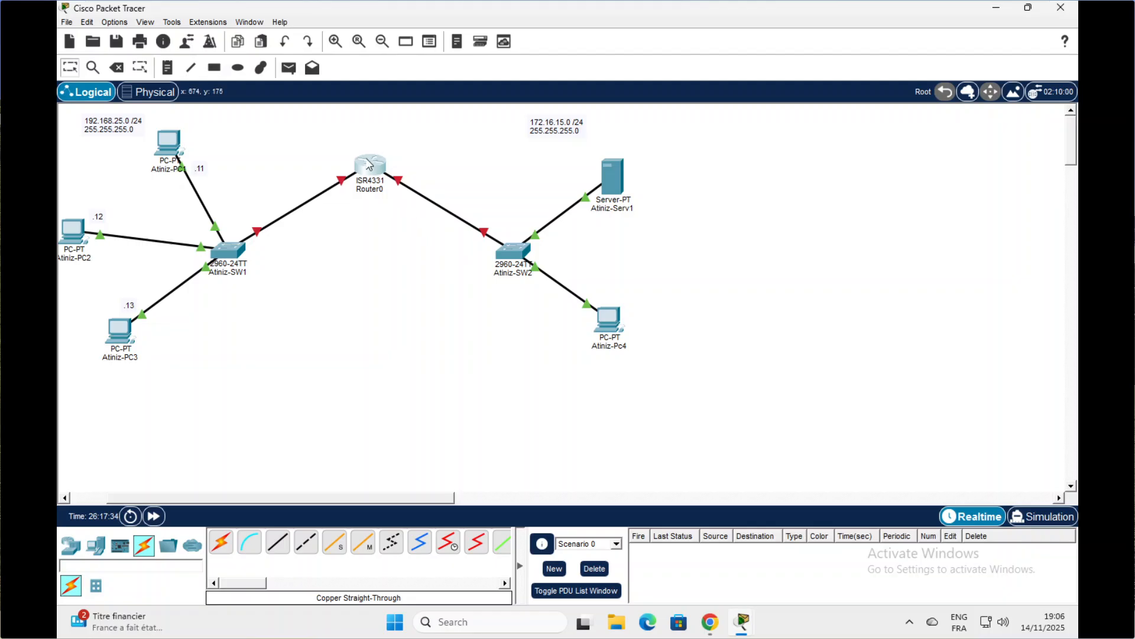
click(370, 164)
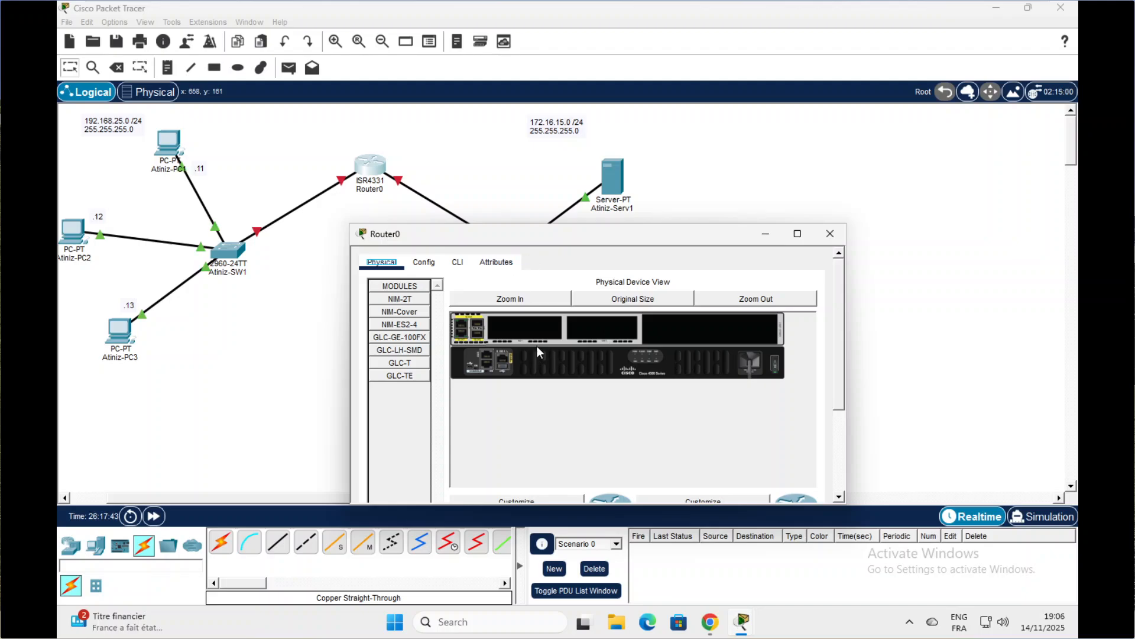
Review Router0's global configuration settings and its equivalent IOS commands
click(425, 262)
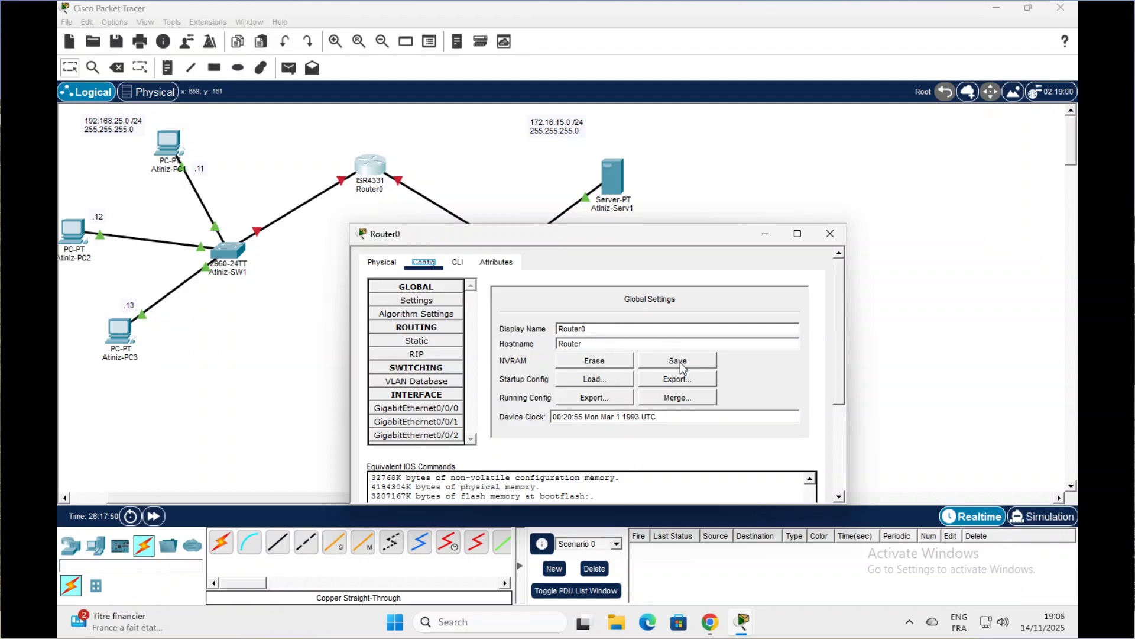
scroll(682, 365, down, 3)
scroll(680, 361, down, 6)
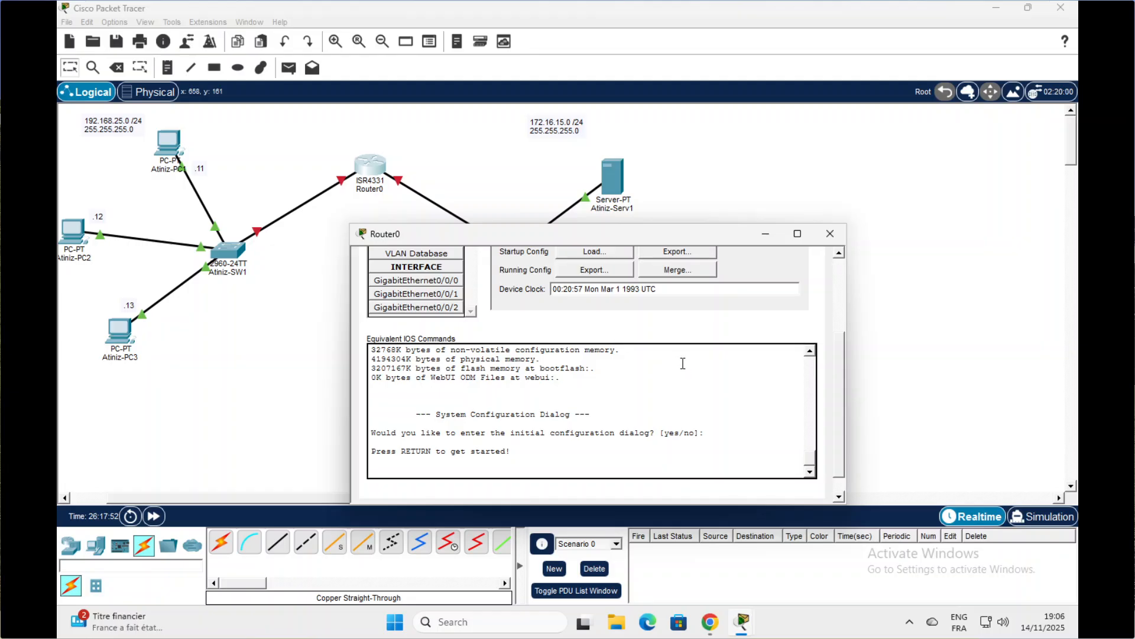
scroll(675, 343, up, 9)
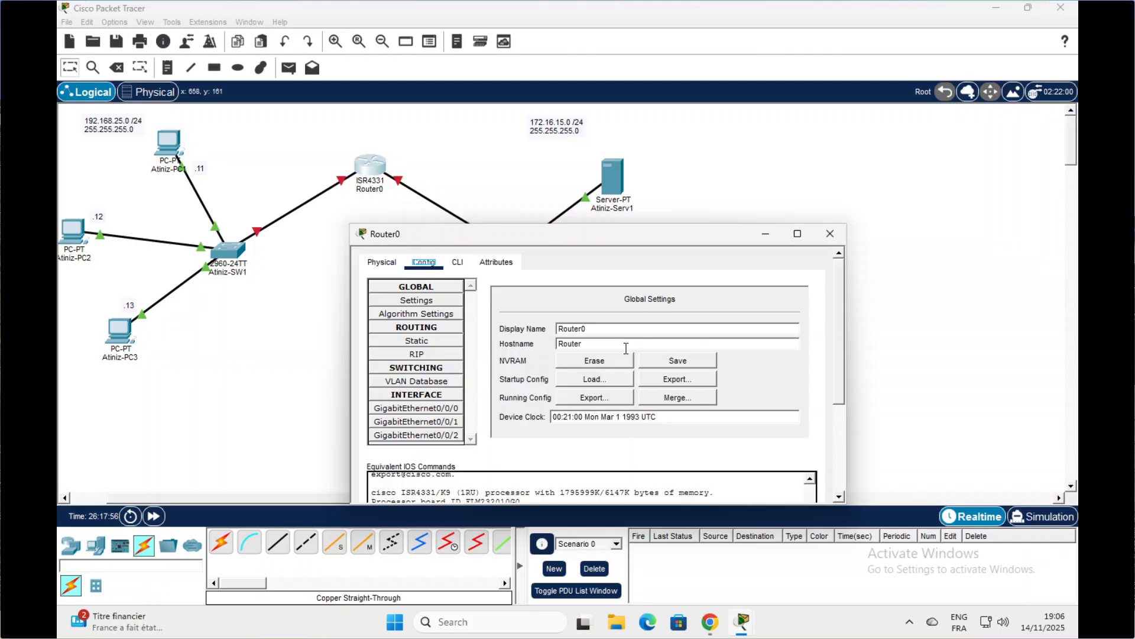
Open Router0's command line interface, move its window off the router, and read the boot output to its end
click(458, 262)
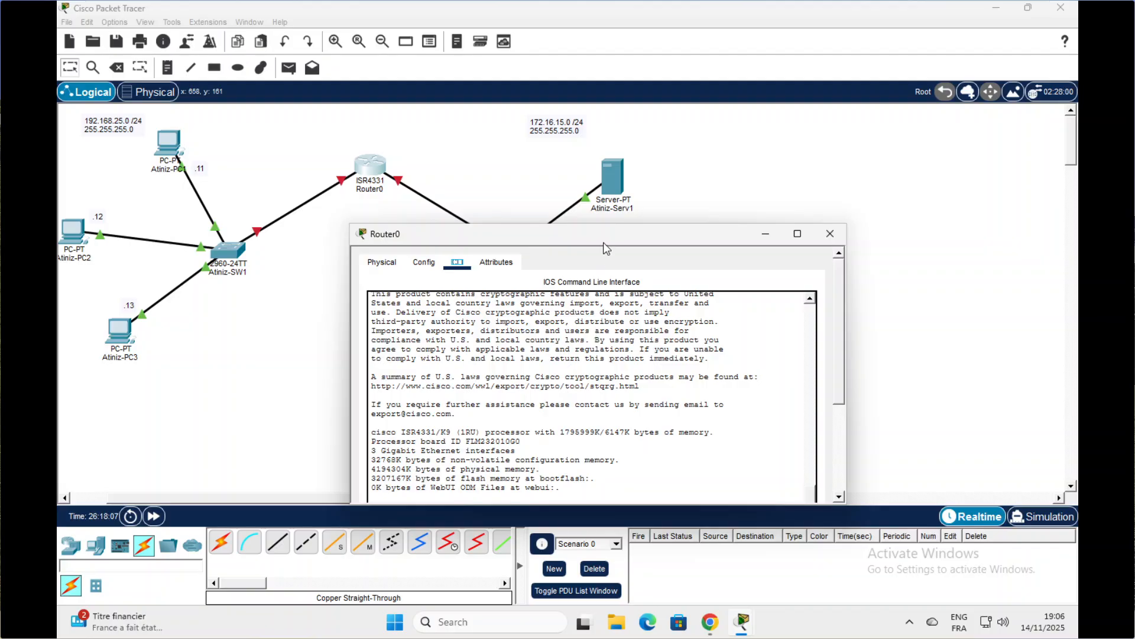
drag(605, 235, 735, 223)
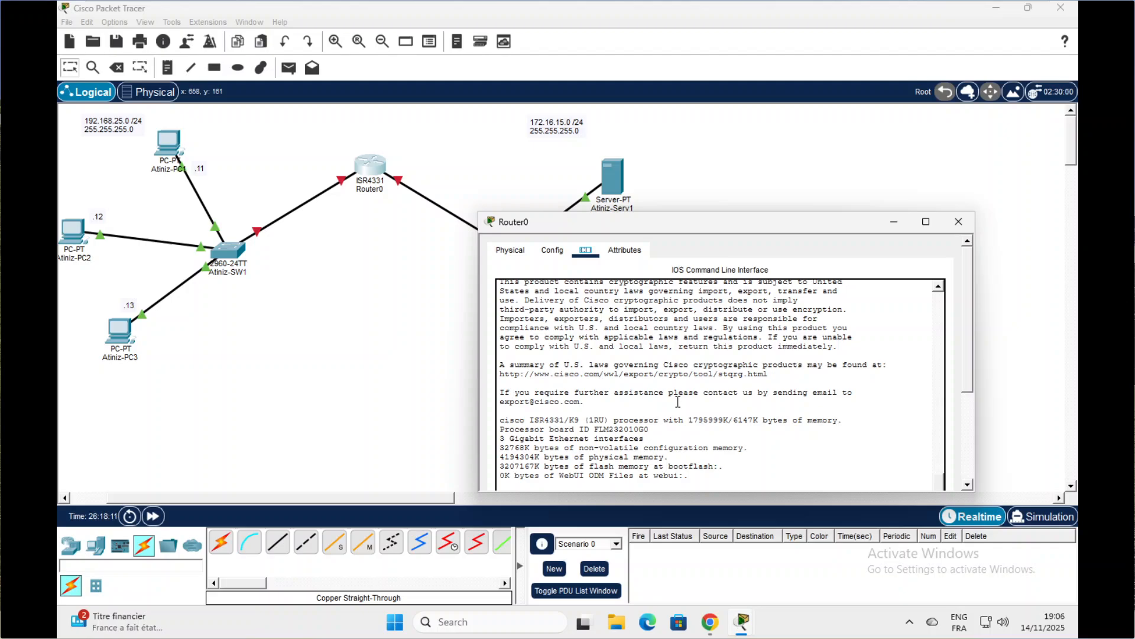
scroll(678, 401, down, 3)
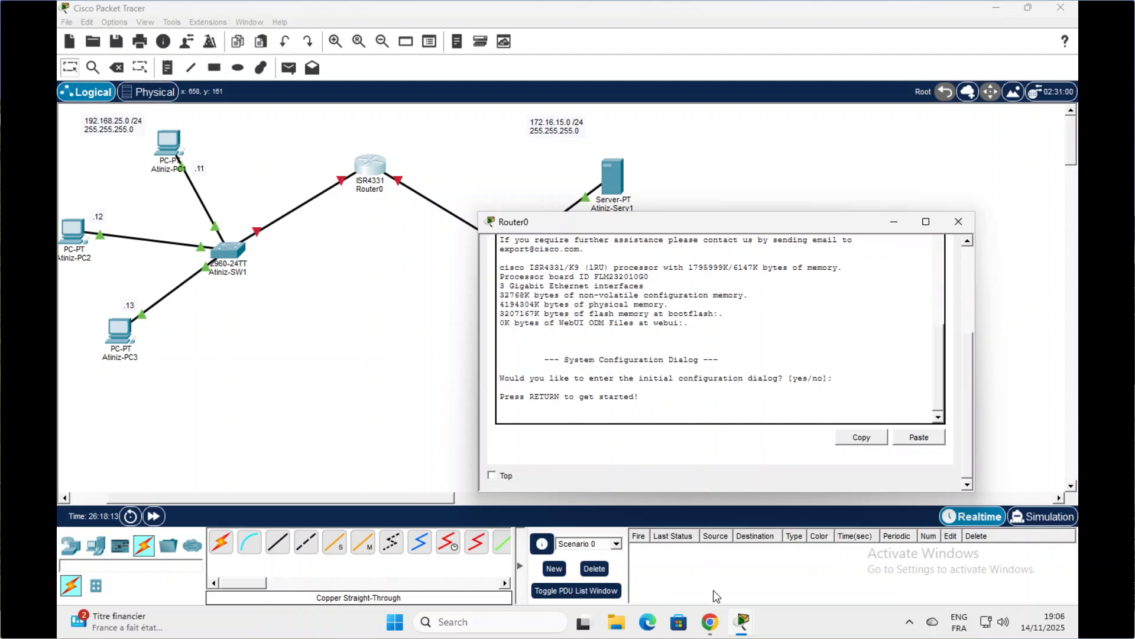
Minimize Packet Tracer, Chrome and the Router0 window to reveal the desktop
click(997, 13)
click(997, 13)
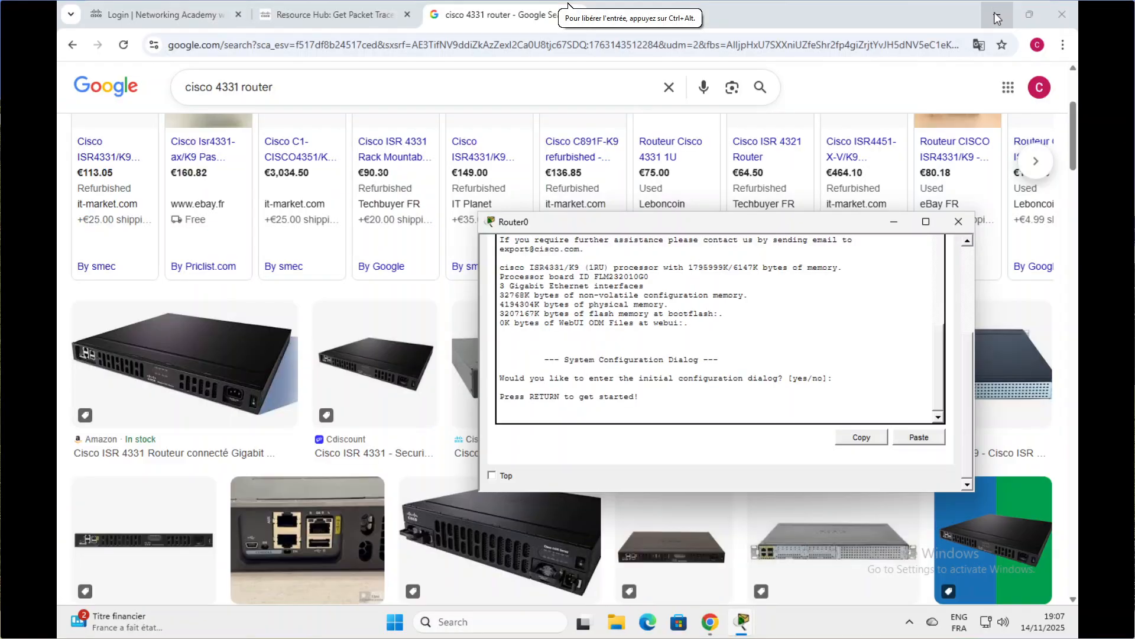
click(995, 13)
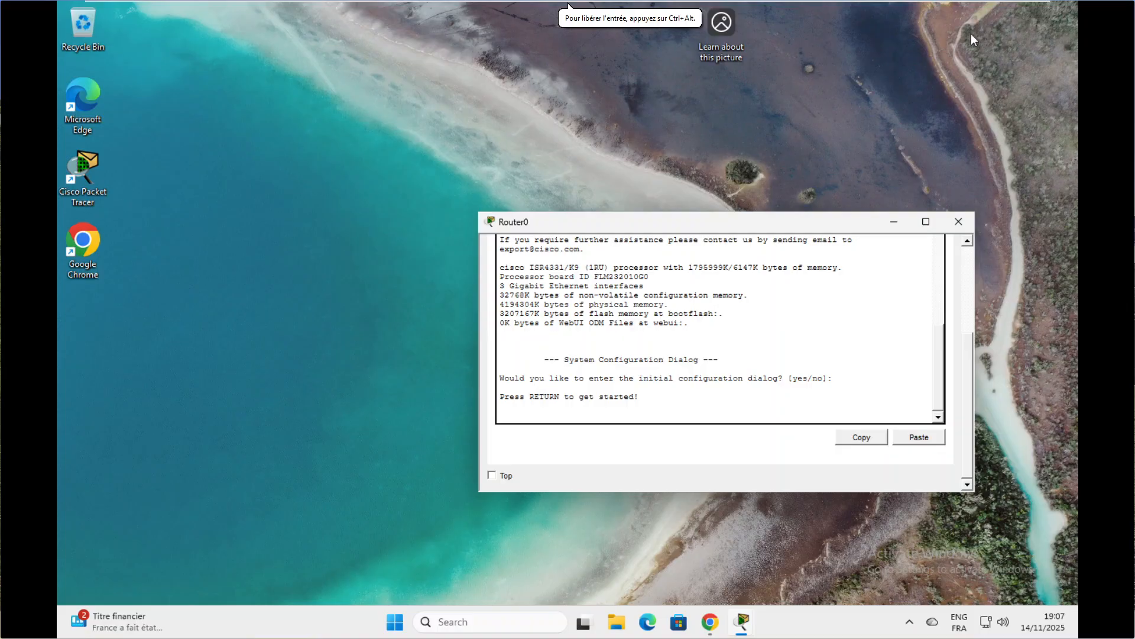
click(894, 221)
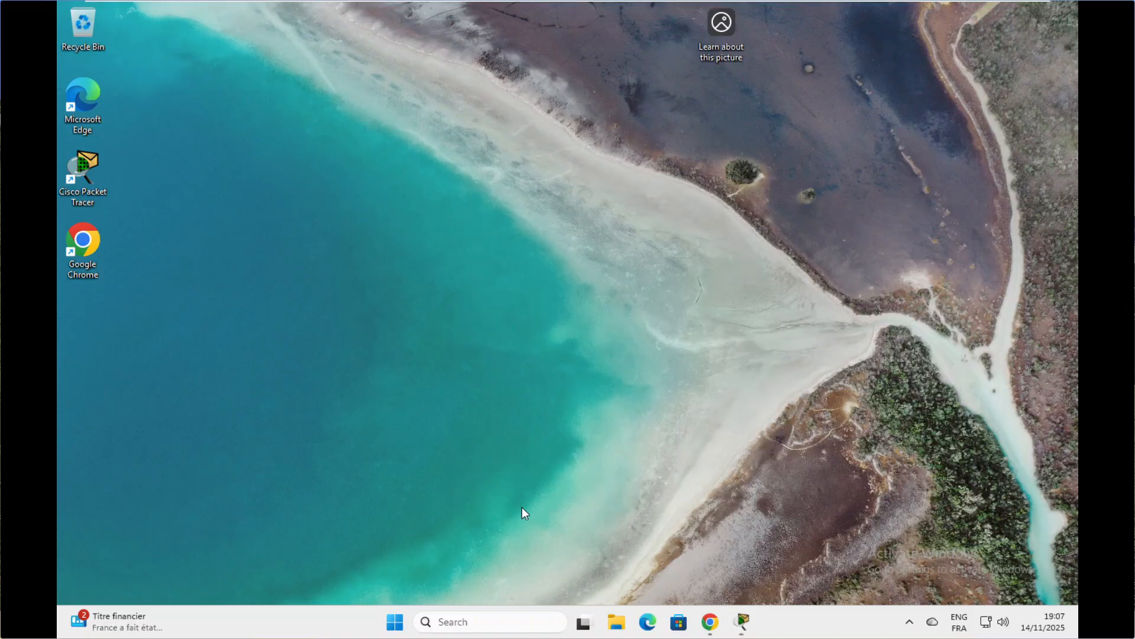
Search Windows for "cmd" and launch Command Prompt
click(499, 624)
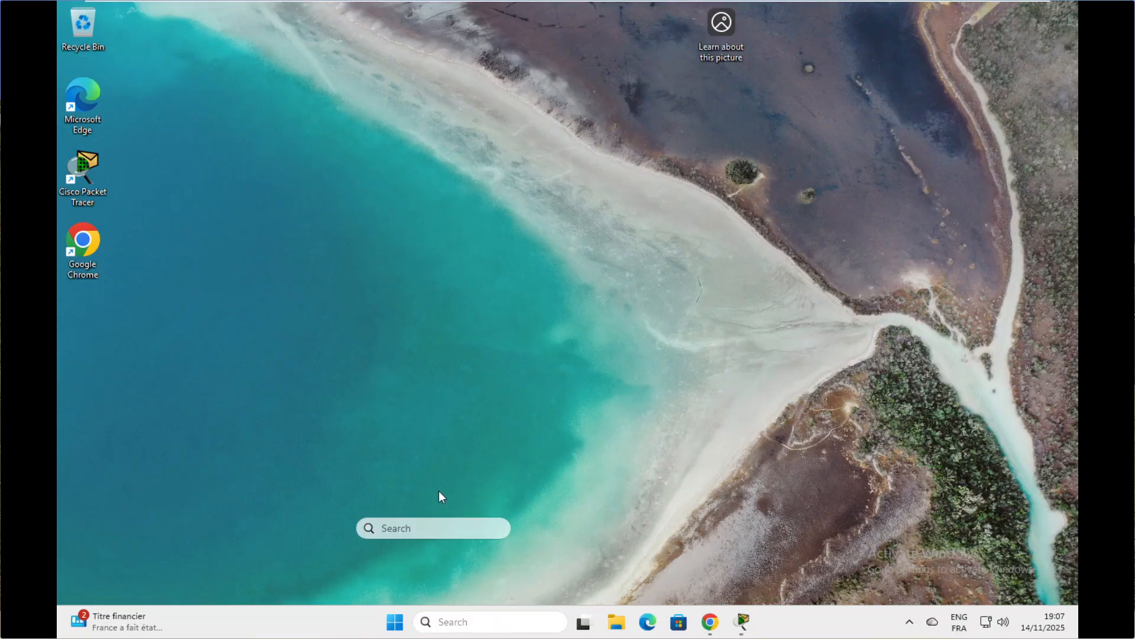
click(454, 618)
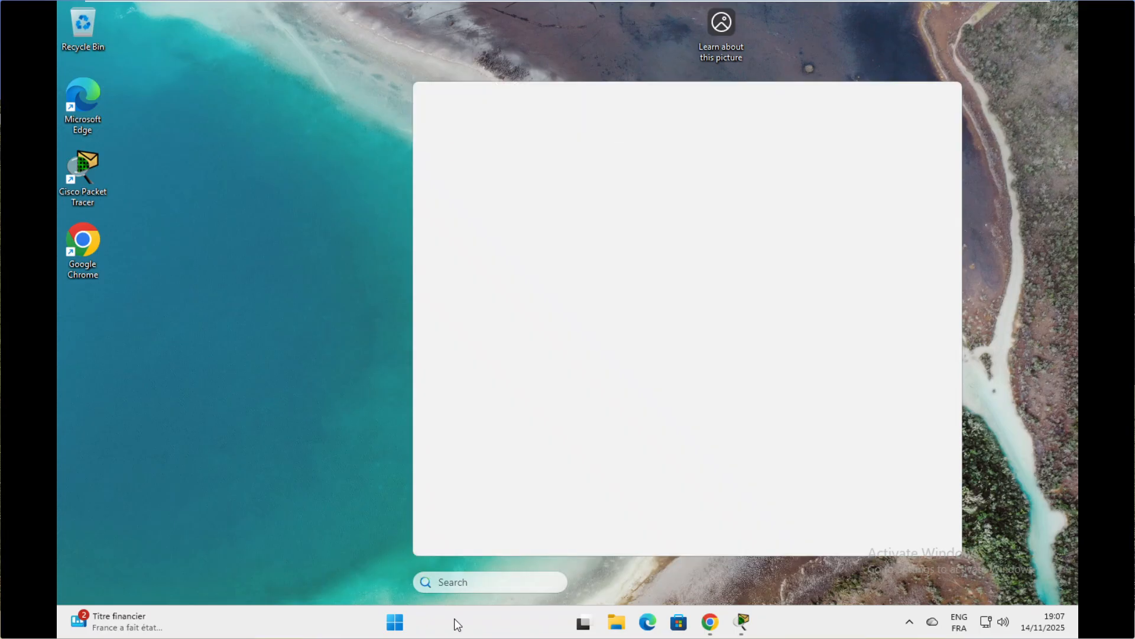
text(cmd)
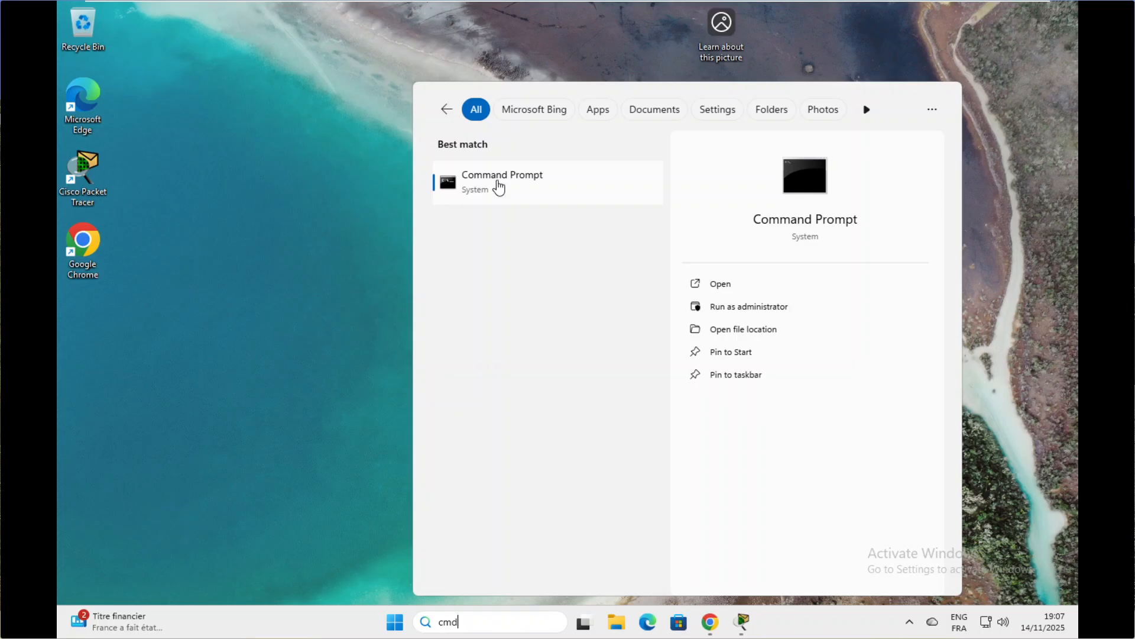
click(498, 183)
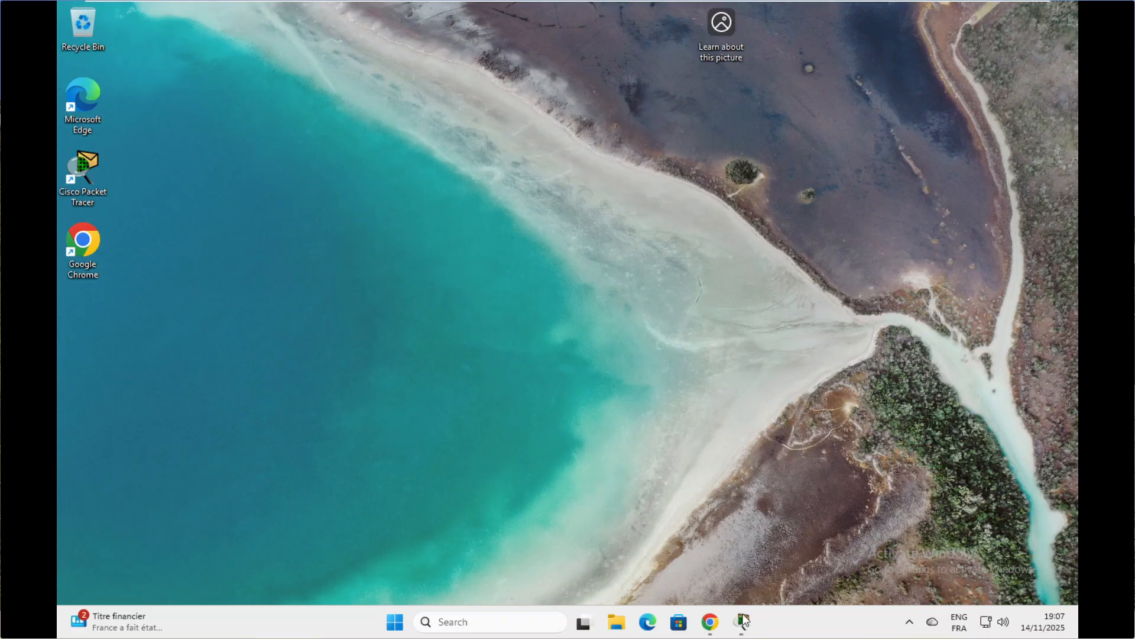
Switch back to the Packet Tracer topology and reopen Router0's command line interface
mouse_move(744, 631)
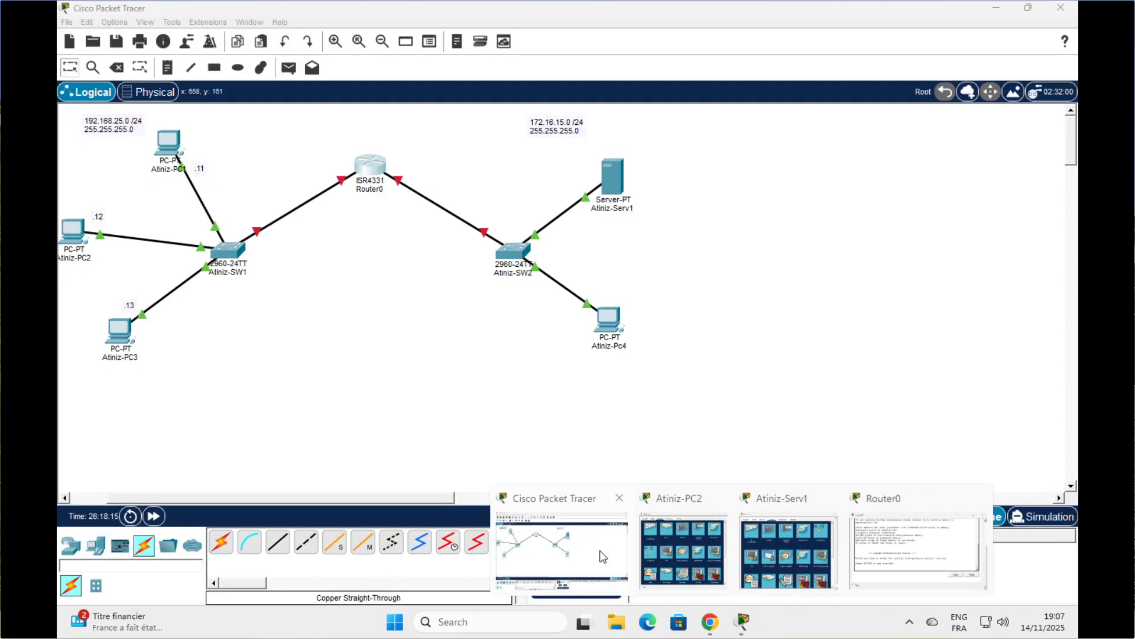
click(602, 556)
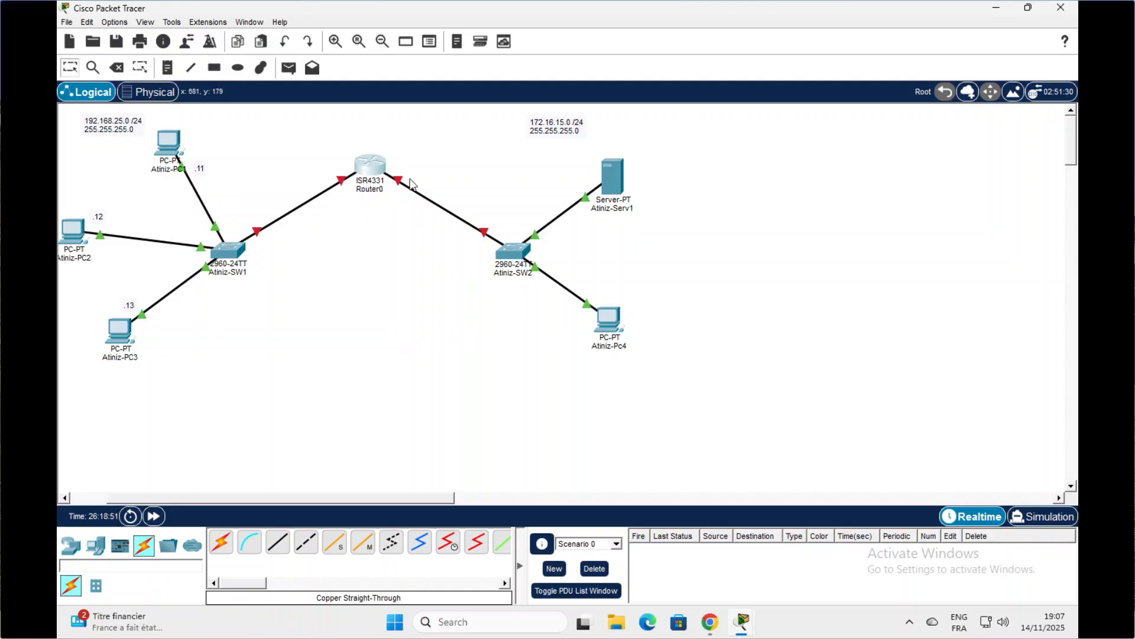
click(369, 170)
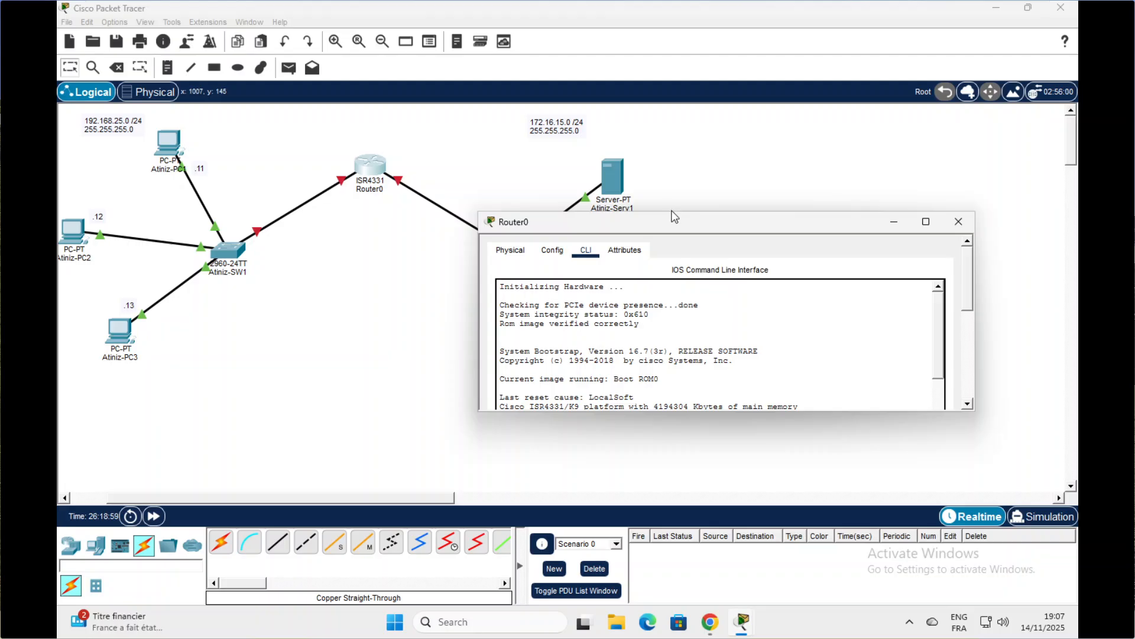
click(674, 214)
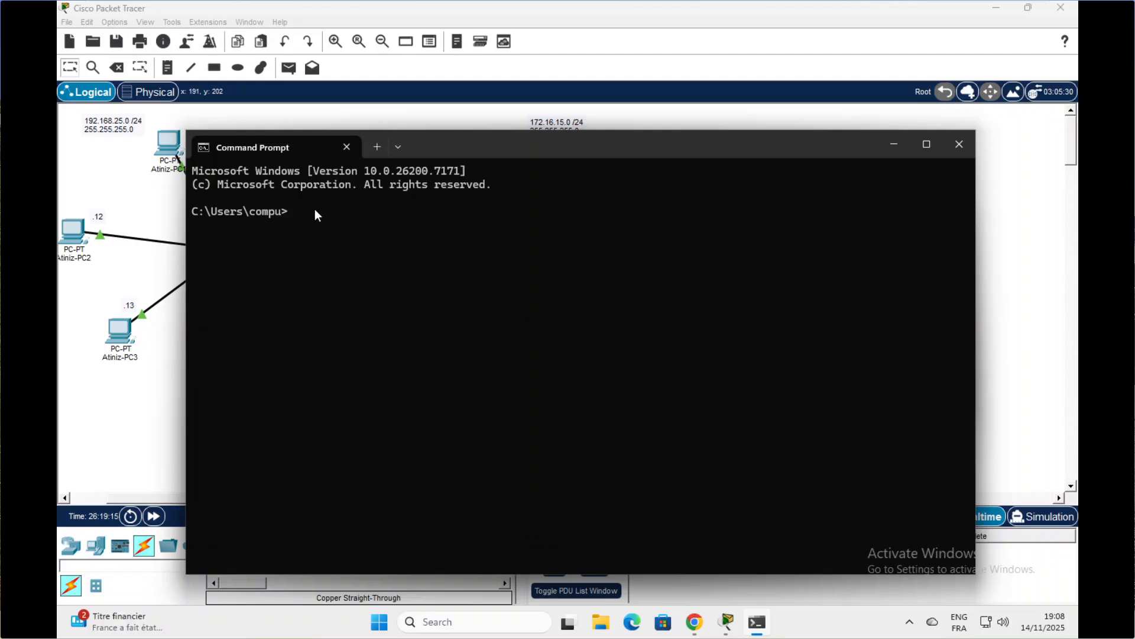
Ping cisco.com from the Windows Command Prompt
text(ng )
text(cisco)
text(!co)
key(BackSpace)
key(BackSpace)
key(BackSpace)
text(.com)
key(Return)
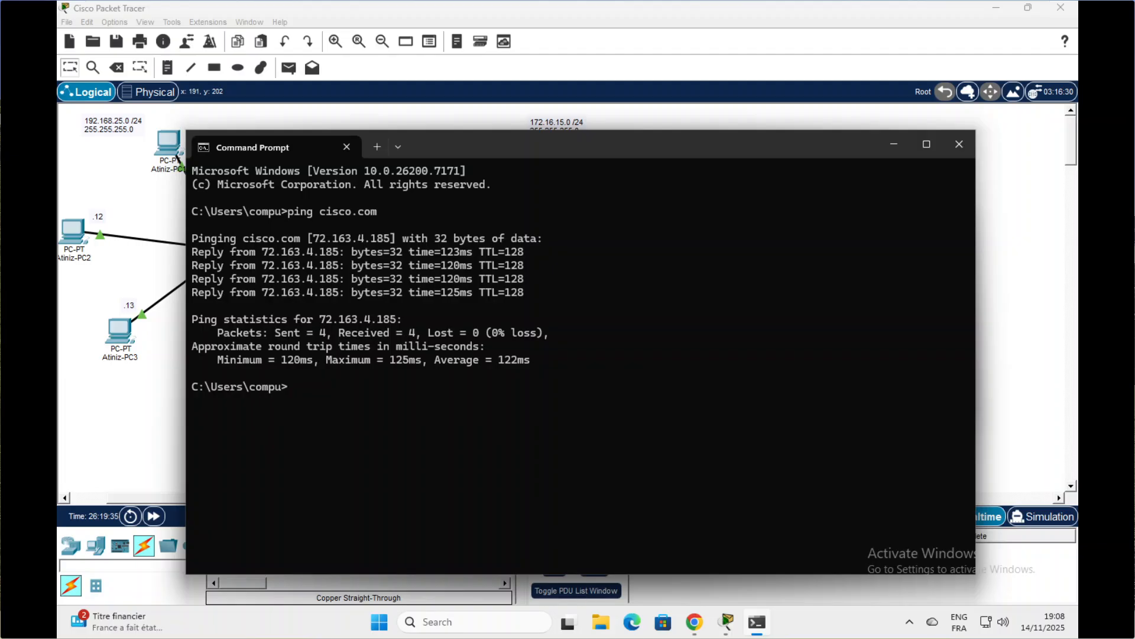
Ping karsu.uz from the Command Prompt and minimize its window to return to Router0's command line
text(ping karsu.uz)
key(Return)
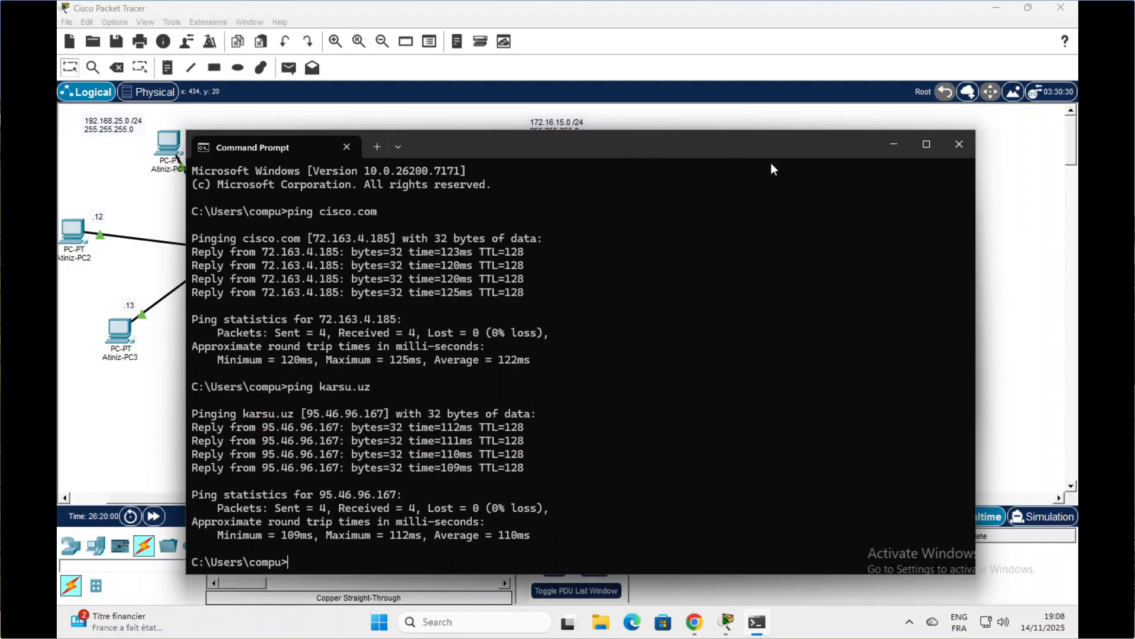
click(894, 145)
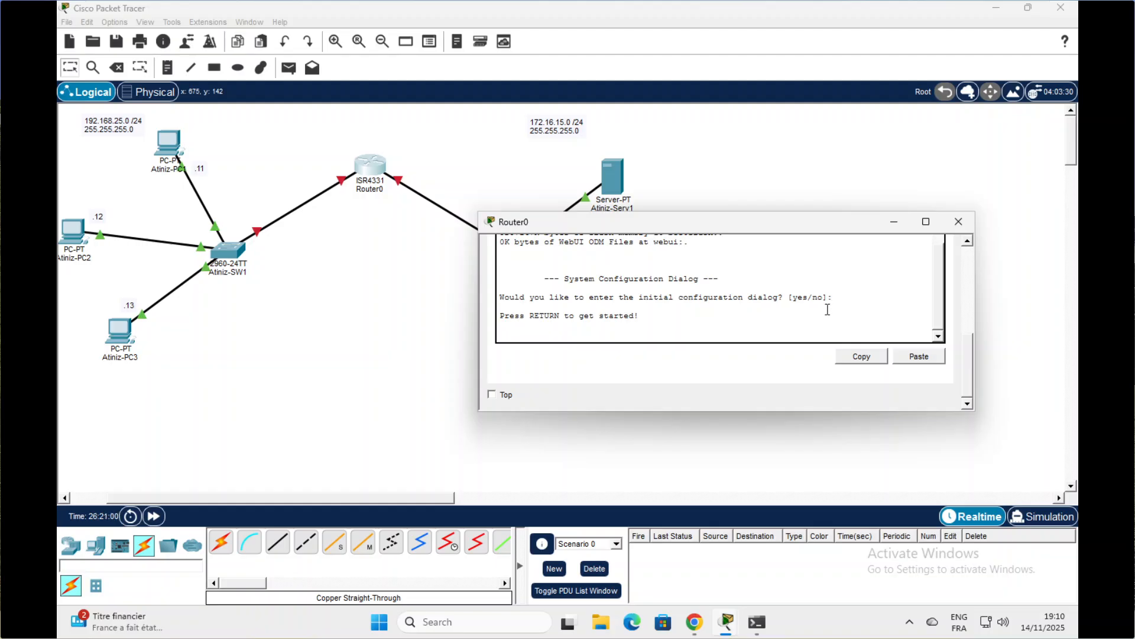
Start Router0's console session and list the commands available in user EXEC mode with "?"
key(Return)
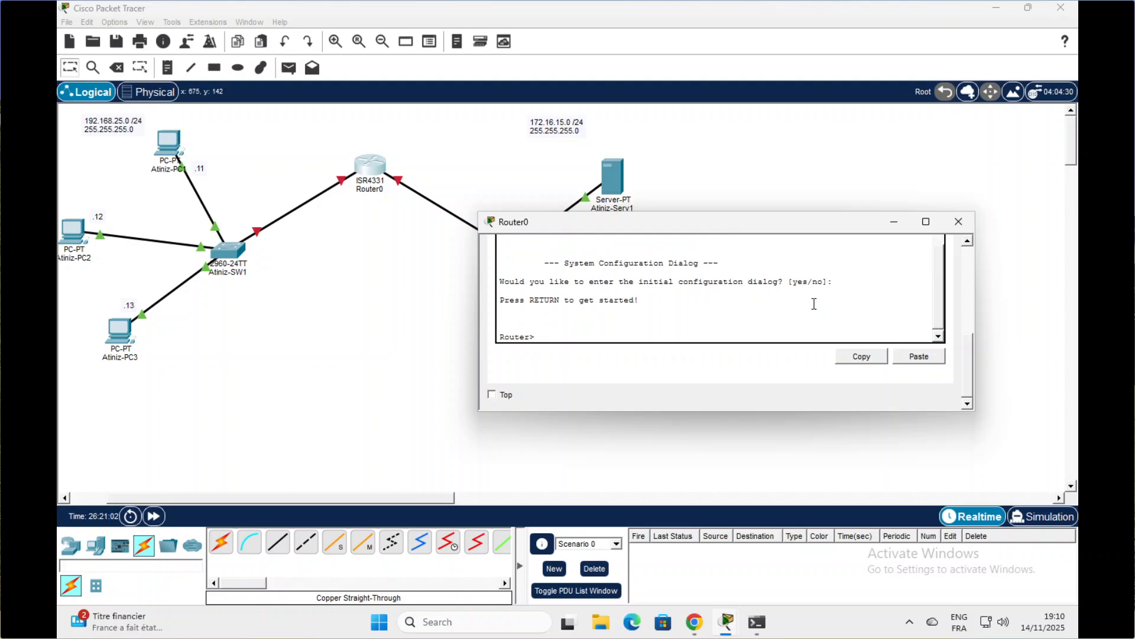
key(Return)
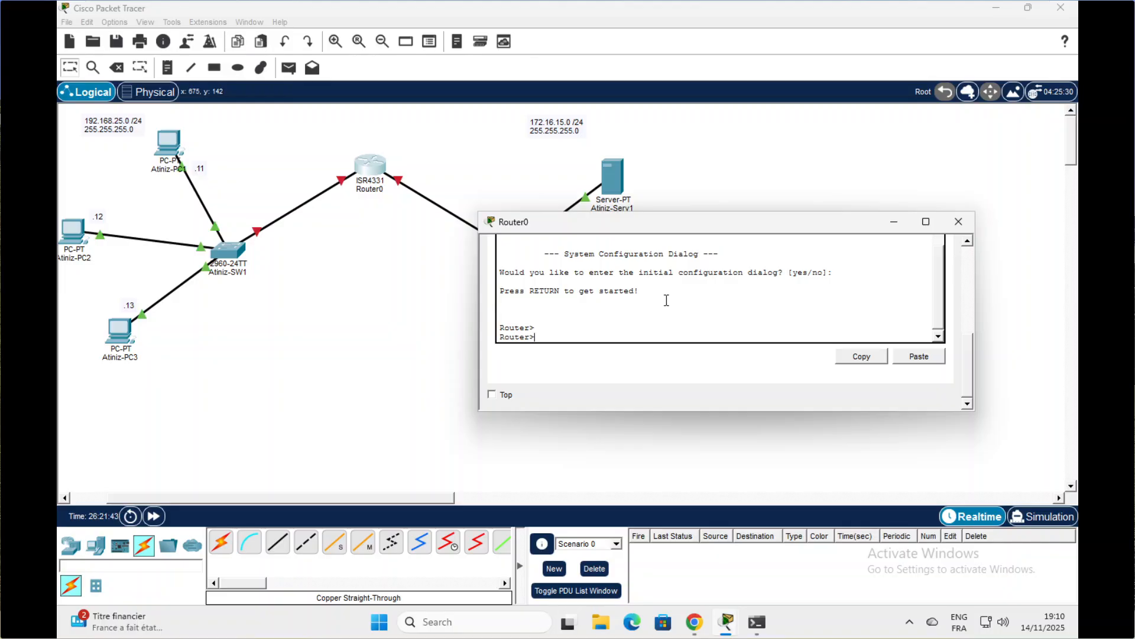
text(,)
key(BackSpace)
key(BackSpace)
key(BackSpace)
key(BackSpace)
text(?!)
key(BackSpace)
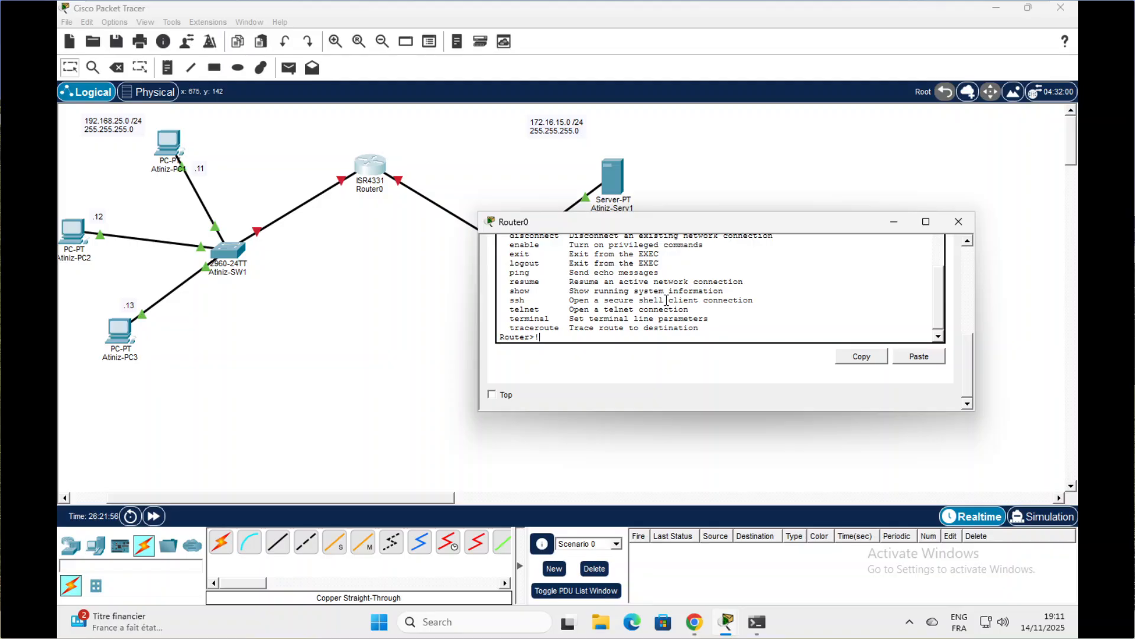
Clear the Router0 prompt and enlarge the window downward to read the user EXEC command list
key(Return)
key(Return)
key(Return)
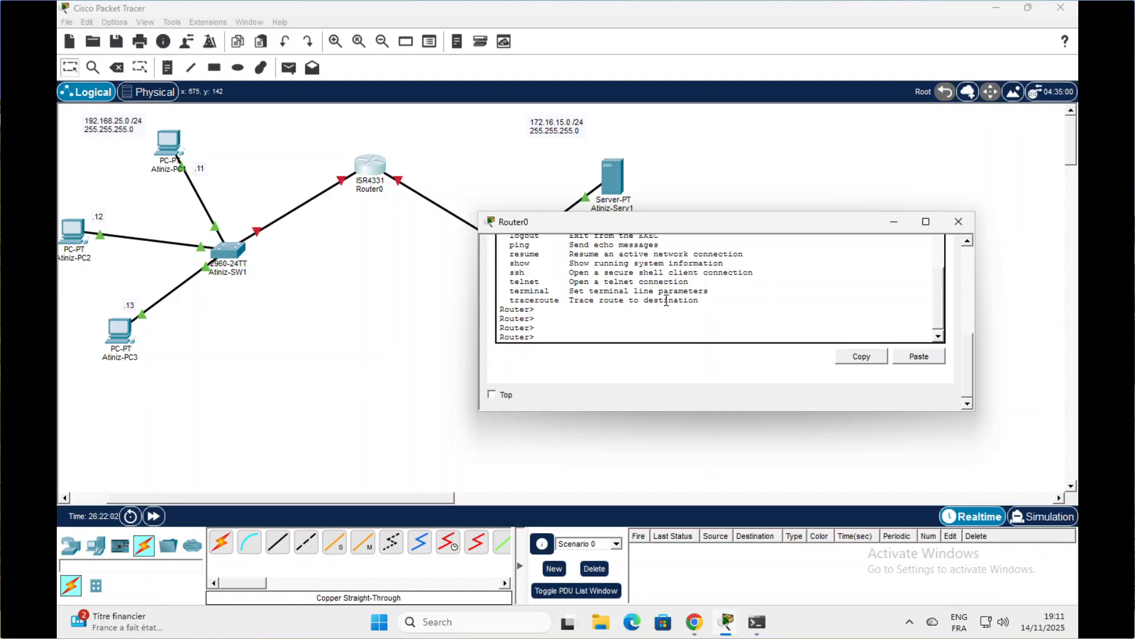
scroll(666, 301, up, 1)
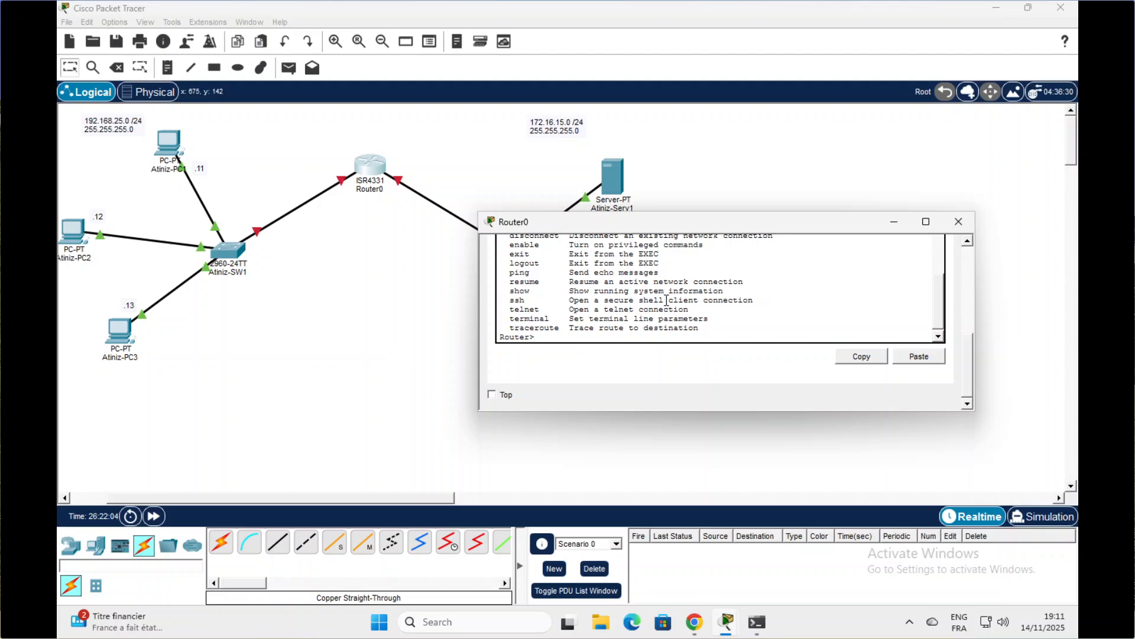
drag(598, 421, 598, 487)
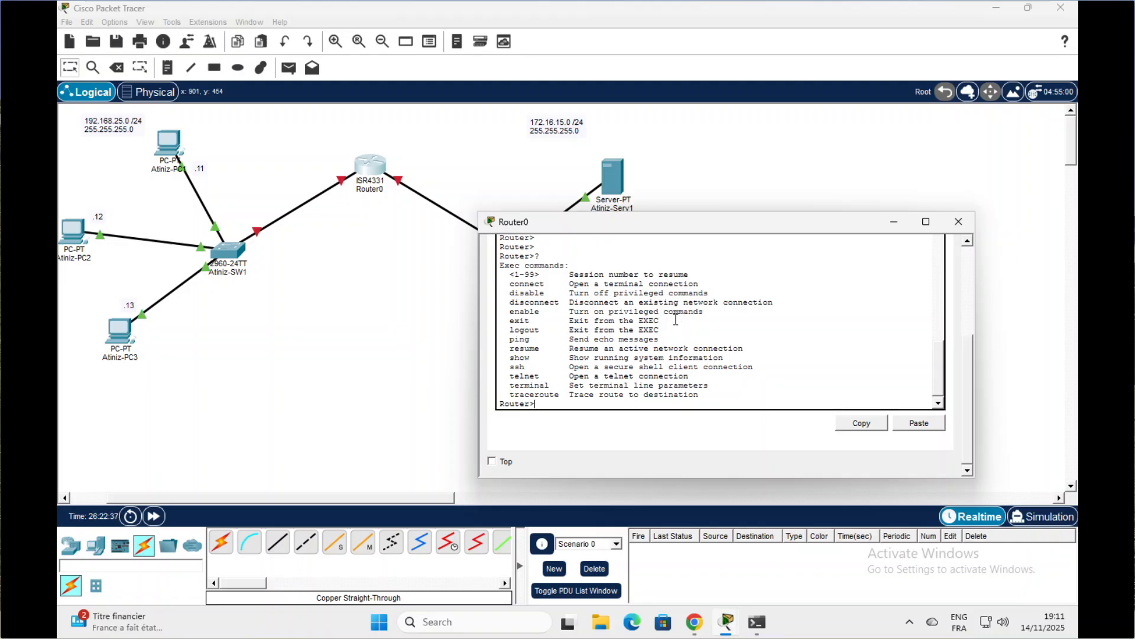
Enter privileged EXEC mode on Router0 with the enable command
text(e)
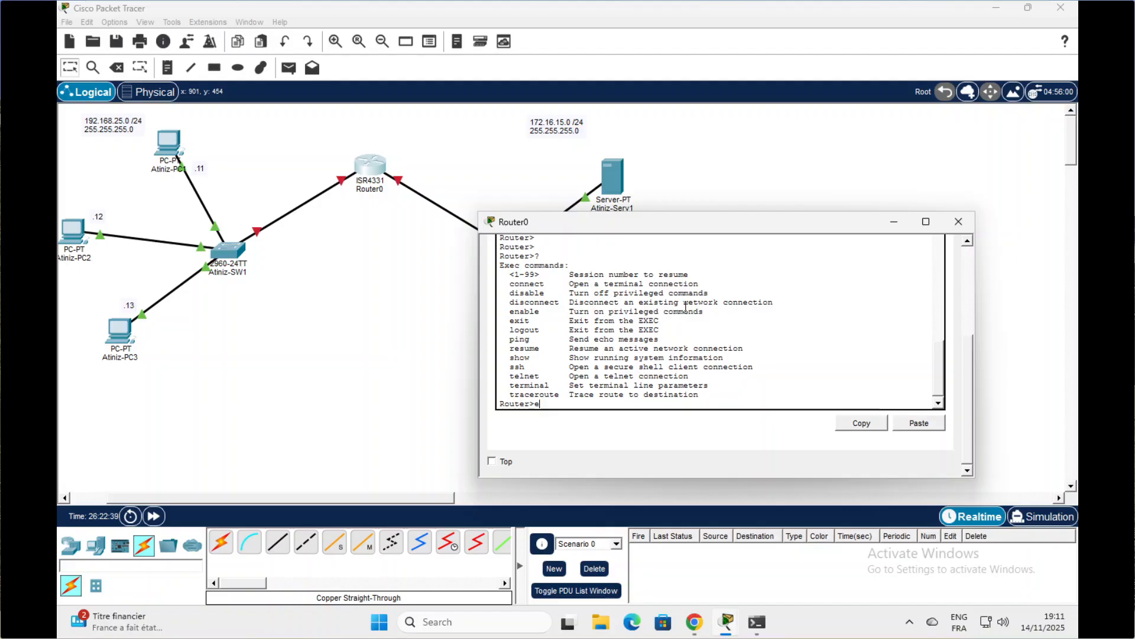
text(nable)
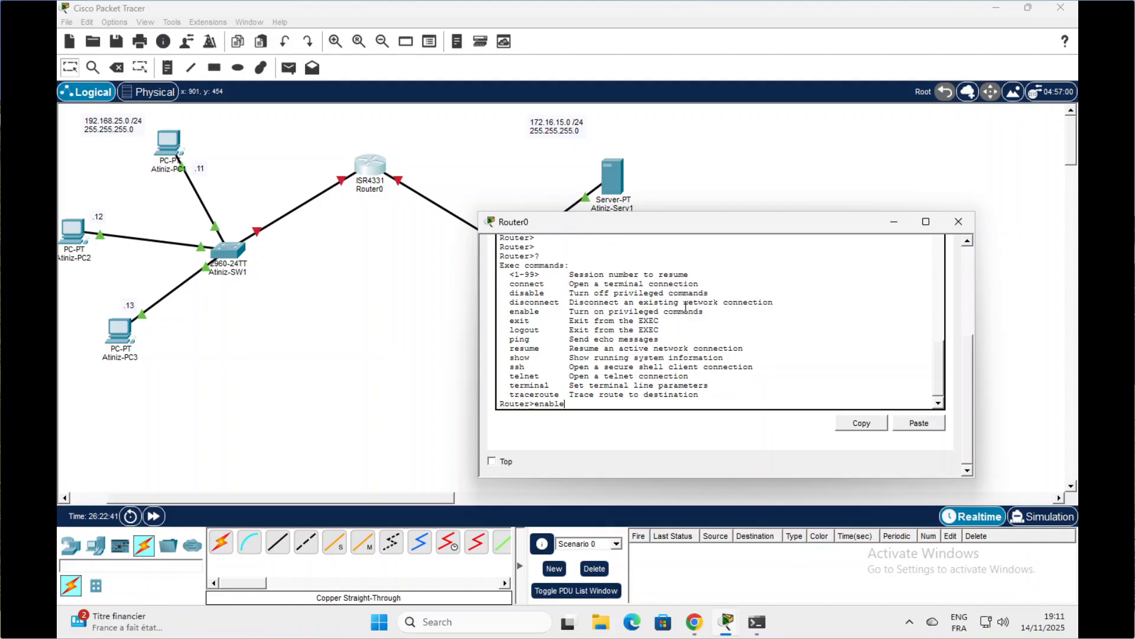
key(Return)
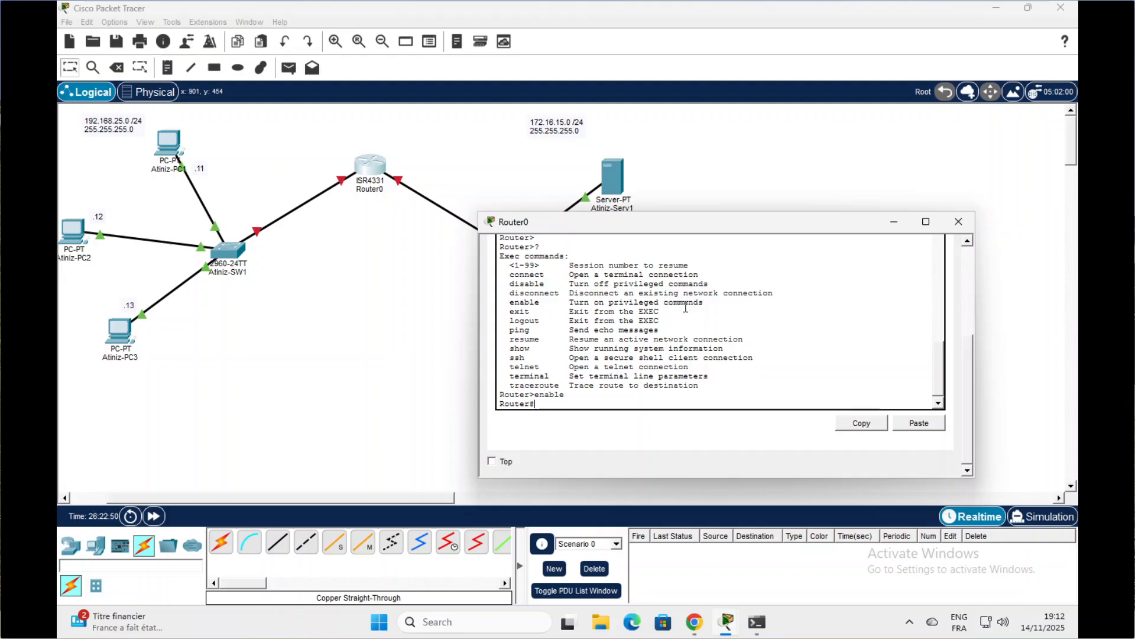
List all privileged EXEC commands with "?", enlarge the Router0 window upward, and highlight the description of the configure command
text(?)
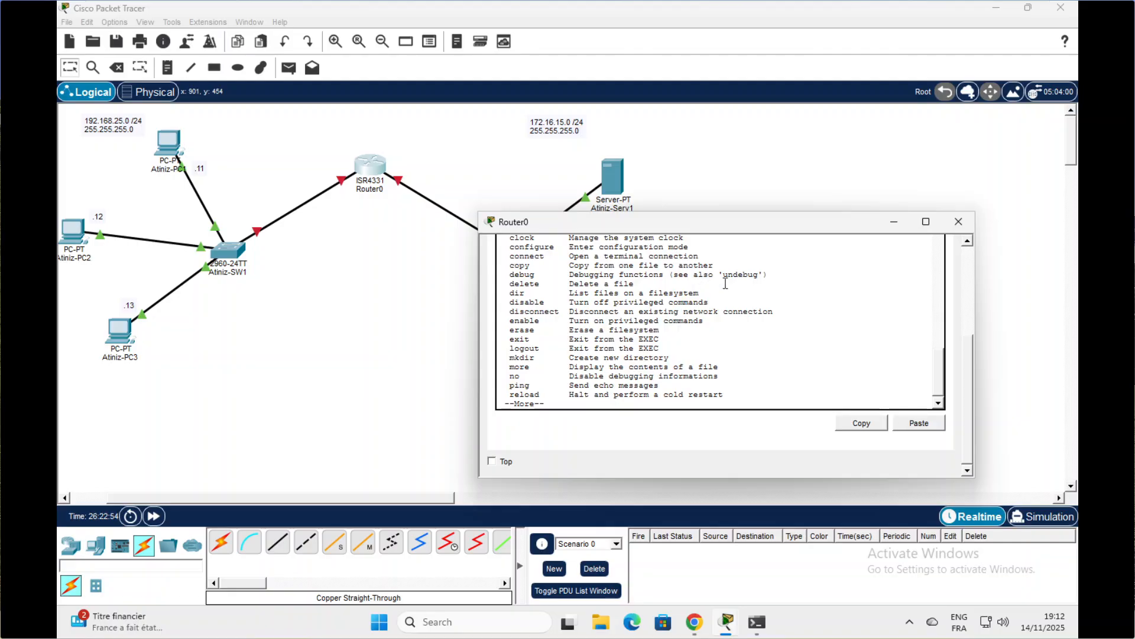
drag(740, 211, 740, 131)
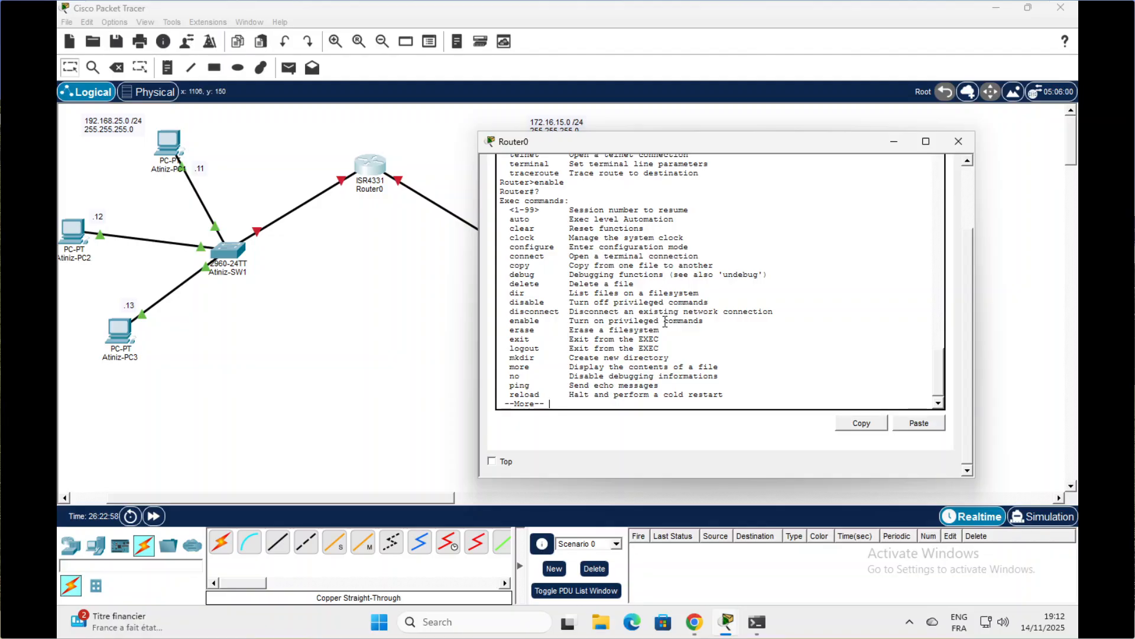
key(space)
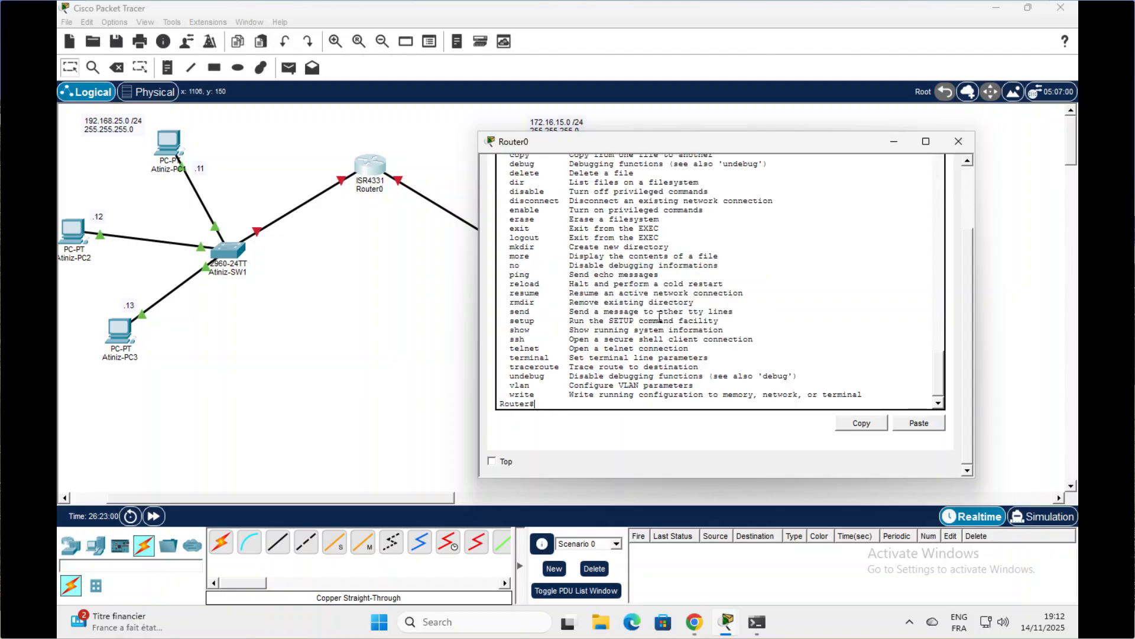
scroll(658, 311, up, 3)
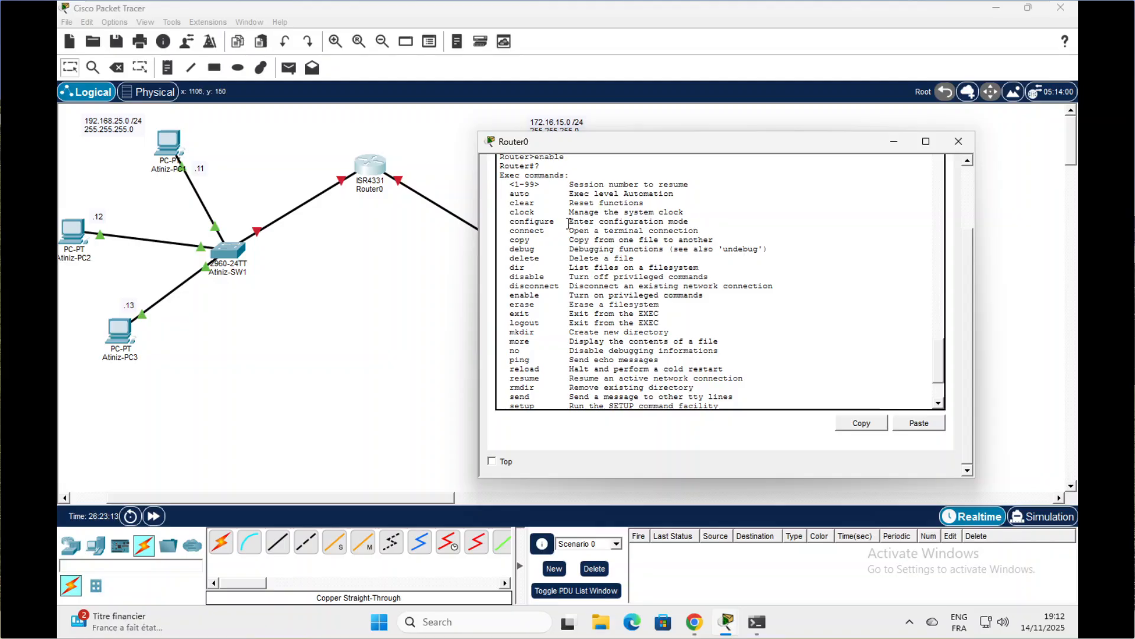
drag(572, 222, 681, 226)
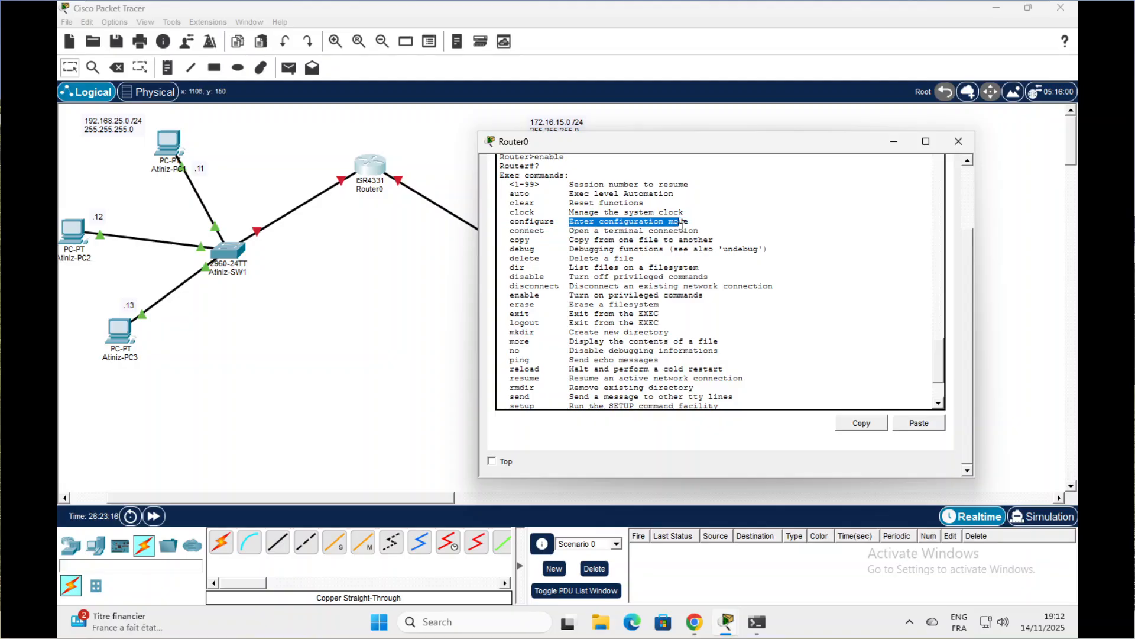
click(659, 242)
Show the options of the configure command with "?" and enter global configuration mode with configure terminal
scroll(588, 392, down, 3)
text(configure)
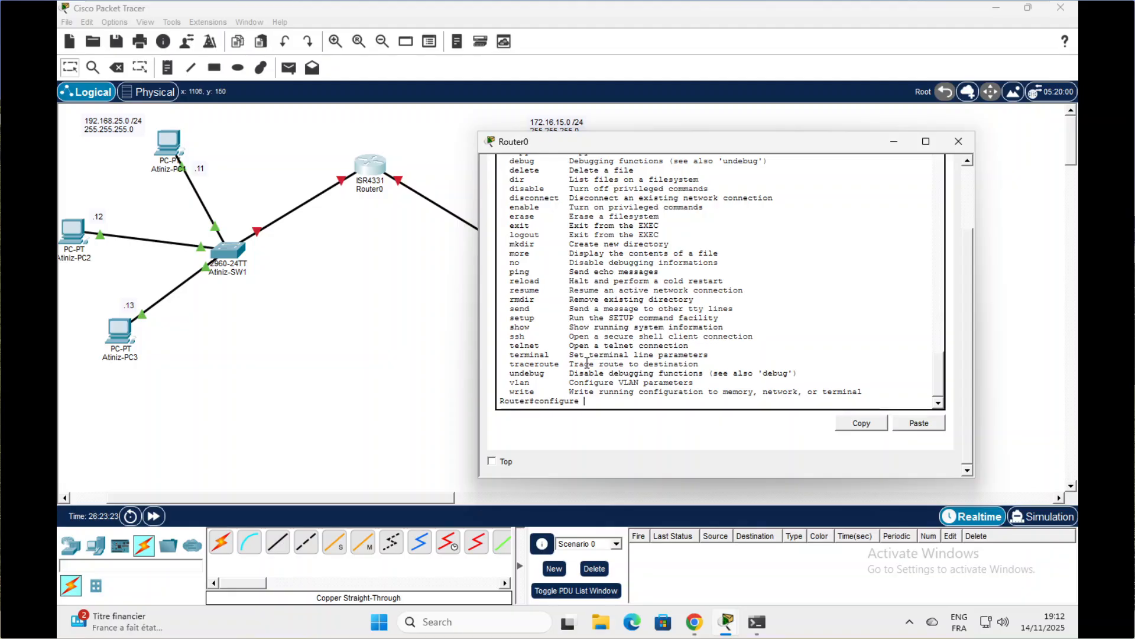
text( ?)
text(termi)
text(nal)
key(Return)
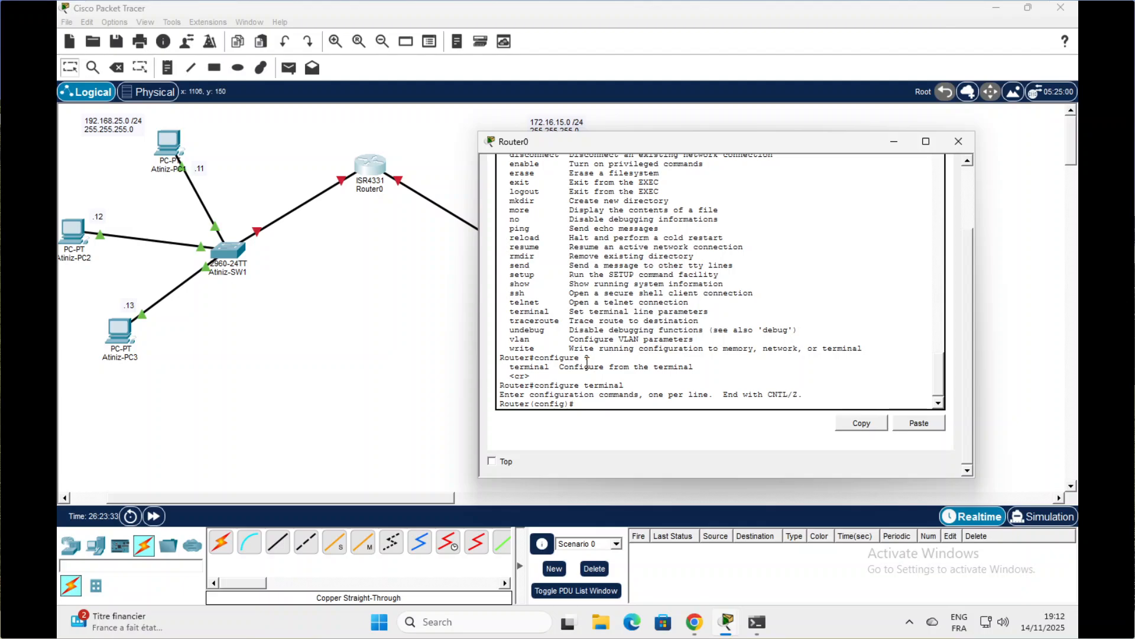
List all global configuration commands with "?" and examine the whole list, including the hostname entry
key(Return)
key(Return)
key(Return)
key(Return)
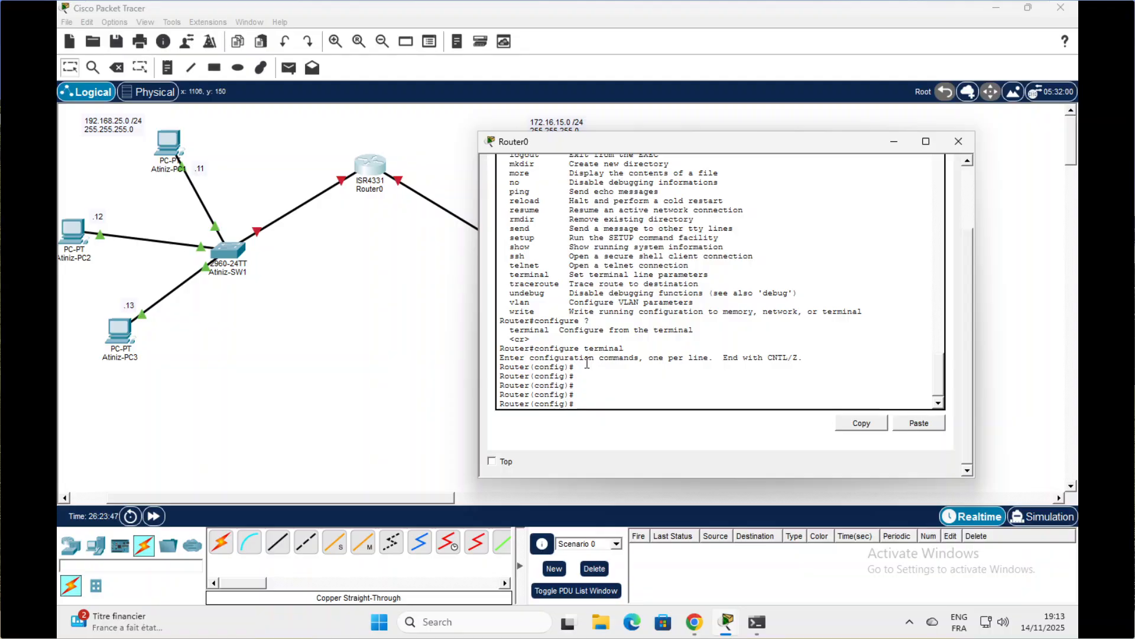
text(?)
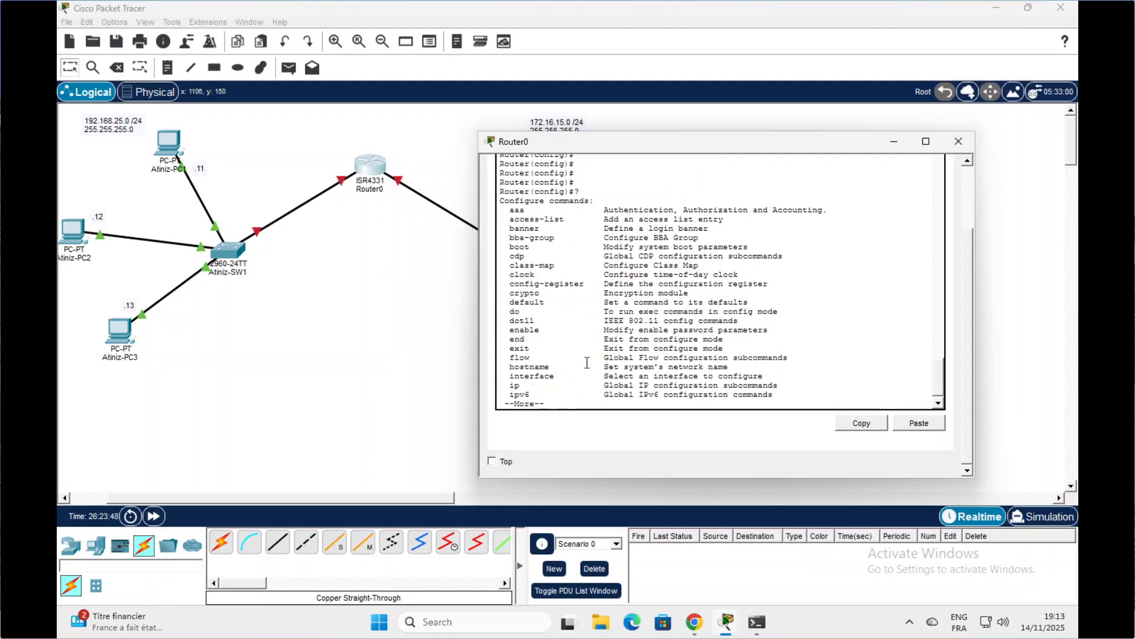
key(space)
key(space)
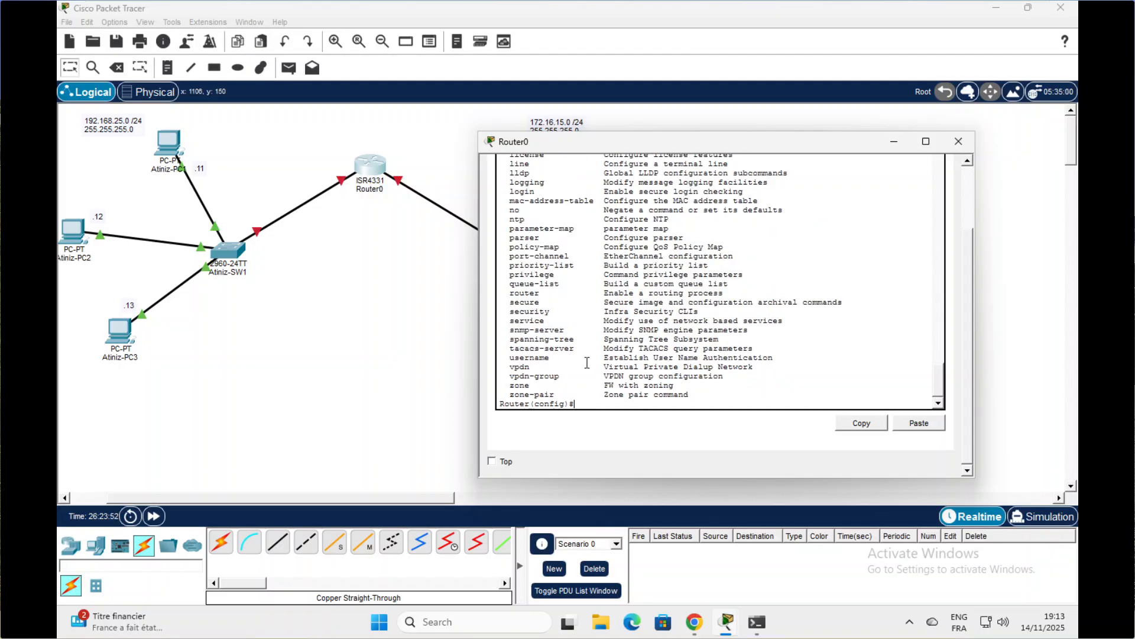
scroll(571, 304, up, 8)
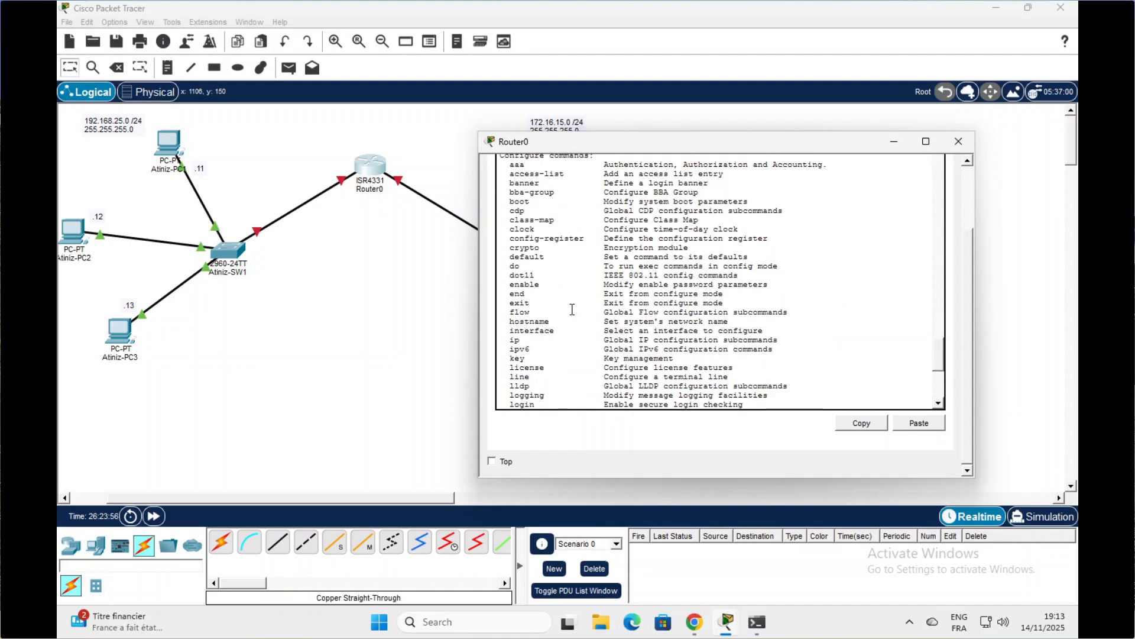
scroll(571, 309, up, 2)
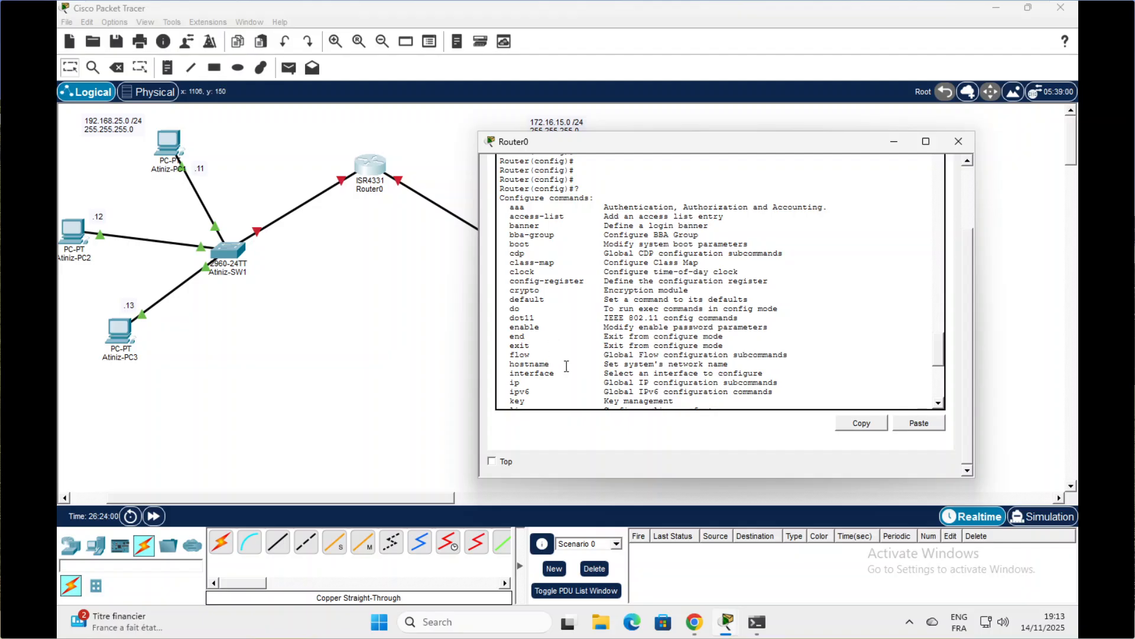
scroll(541, 333, down, 10)
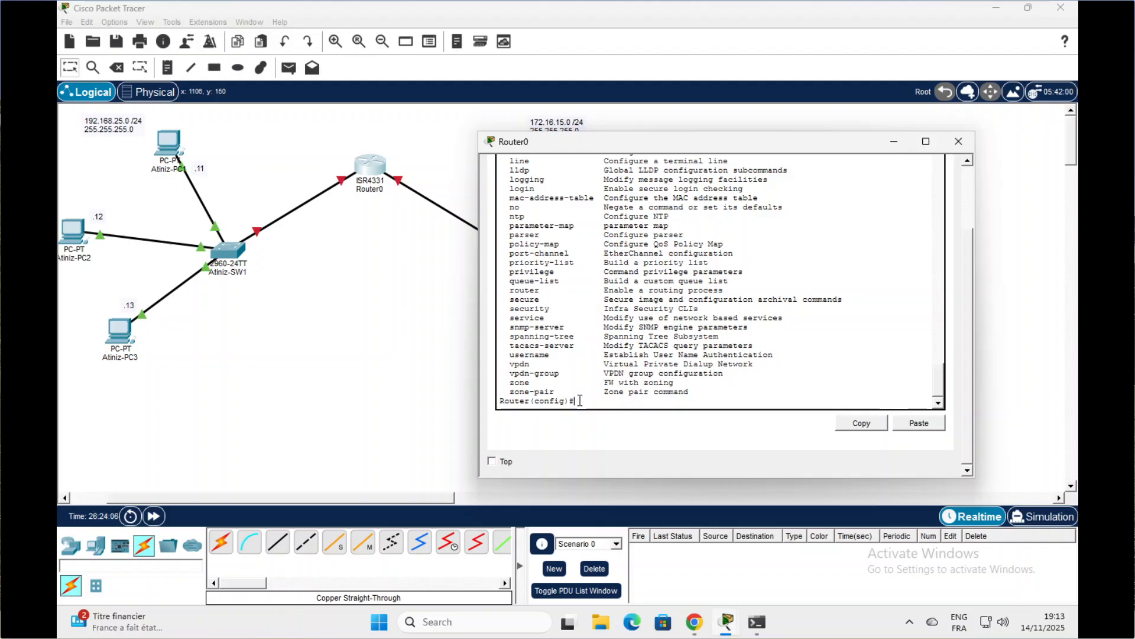
Set the router's hostname to Atiniz-R1 and highlight the name in the configuration prompt
text(stname Atiniz)
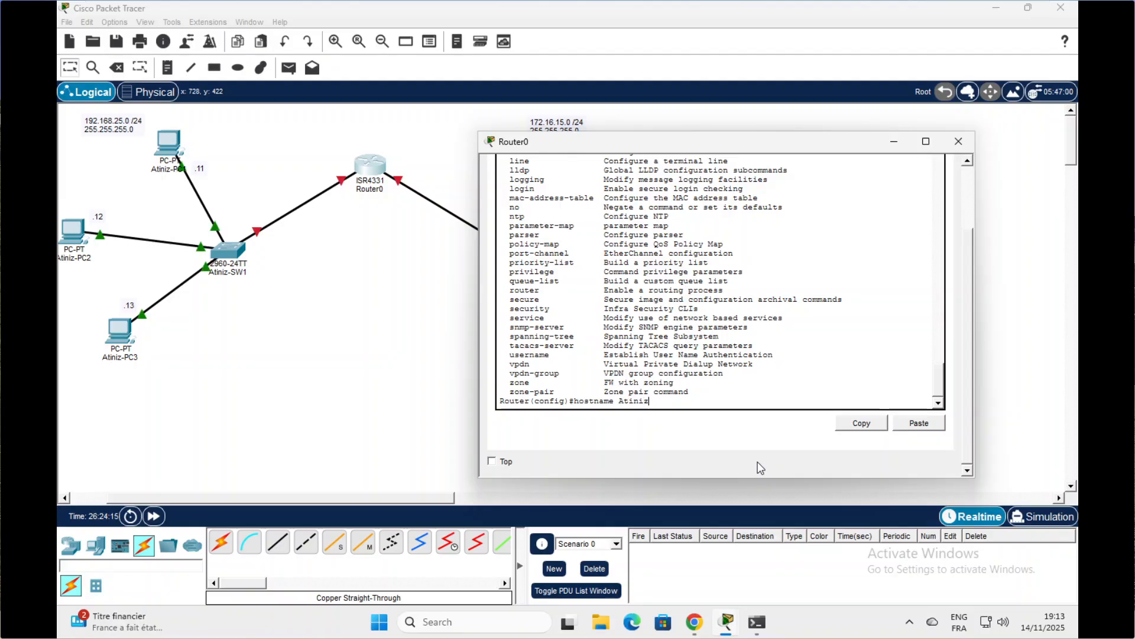
text(-R1)
key(Return)
key(Return)
key(Return)
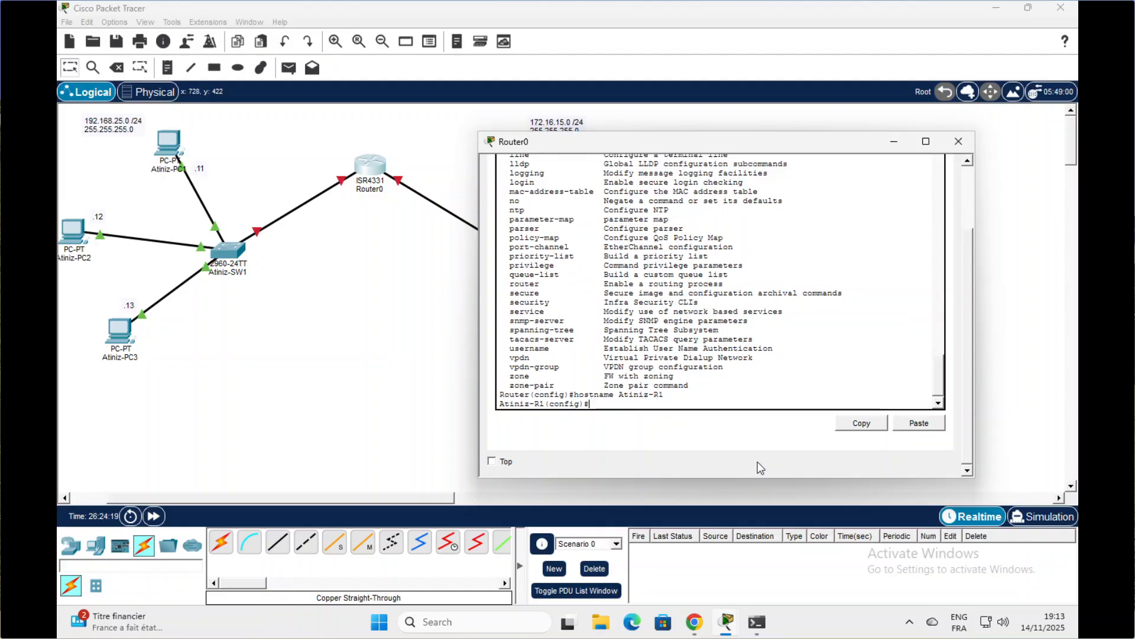
key(Return)
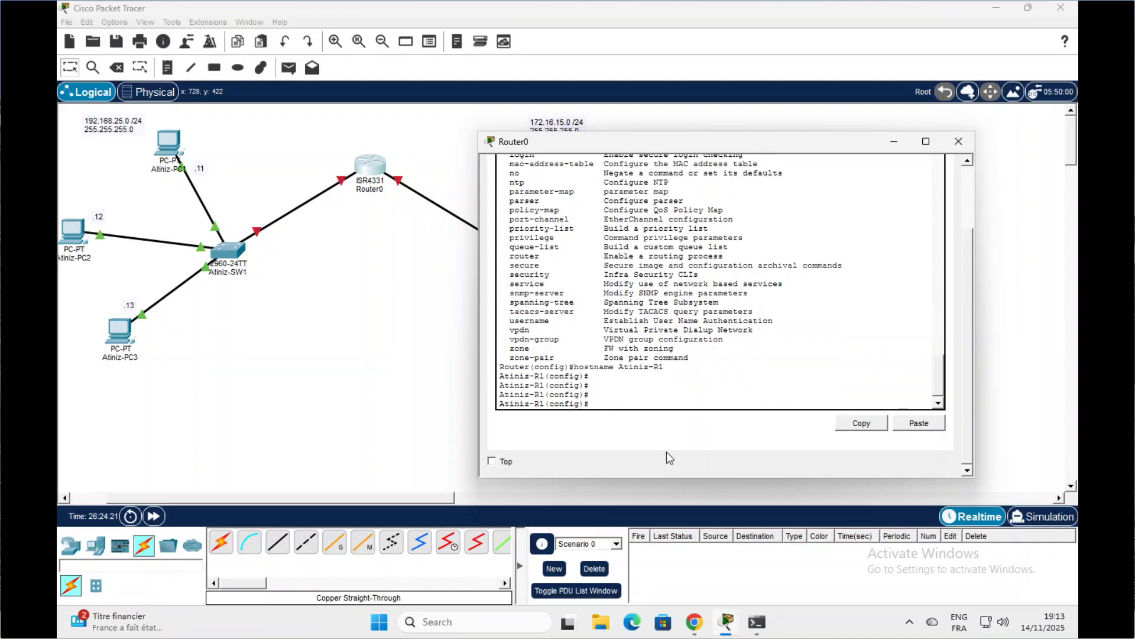
drag(544, 403, 498, 403)
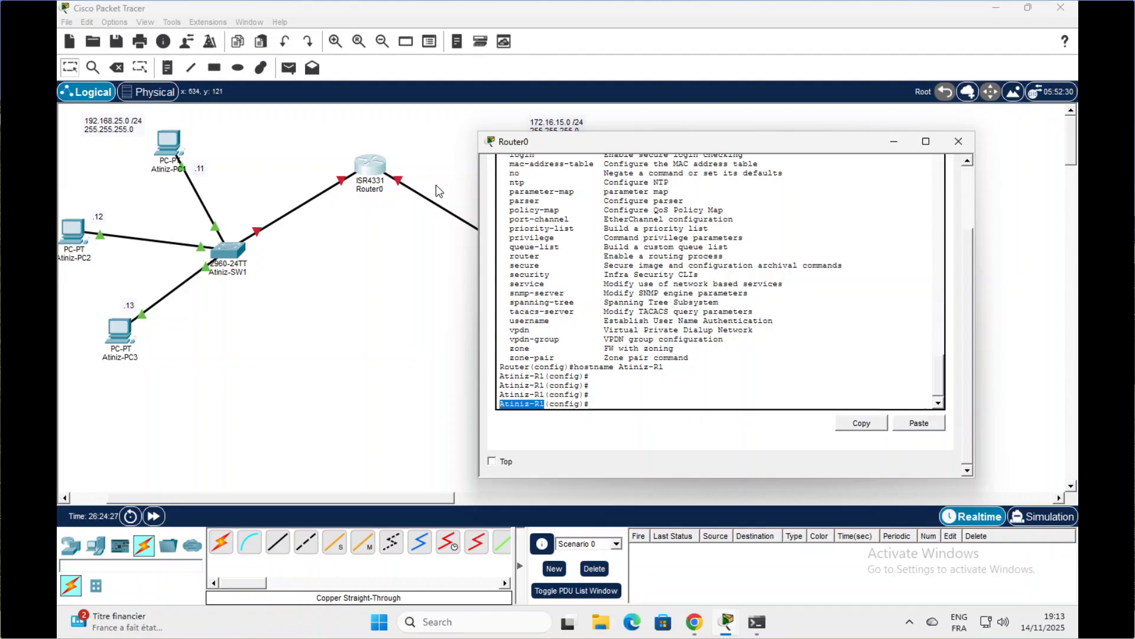
Rename the Router0 label in the topology as Atiniz-R1
click(378, 190)
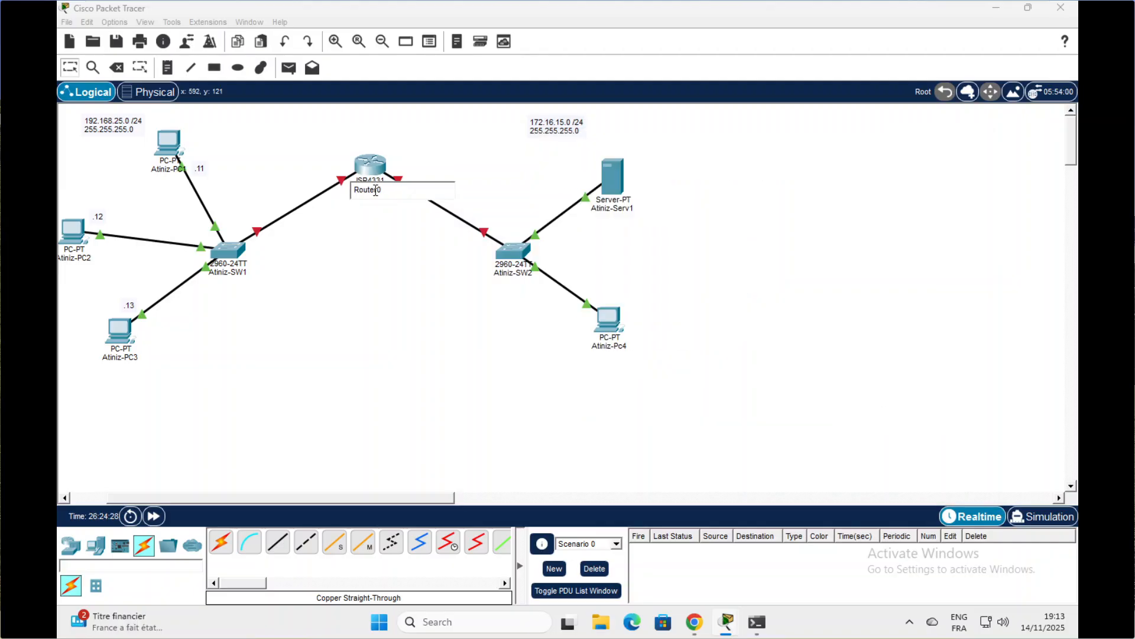
drag(384, 191, 349, 185)
text(Atiniz-R1)
key(Return)
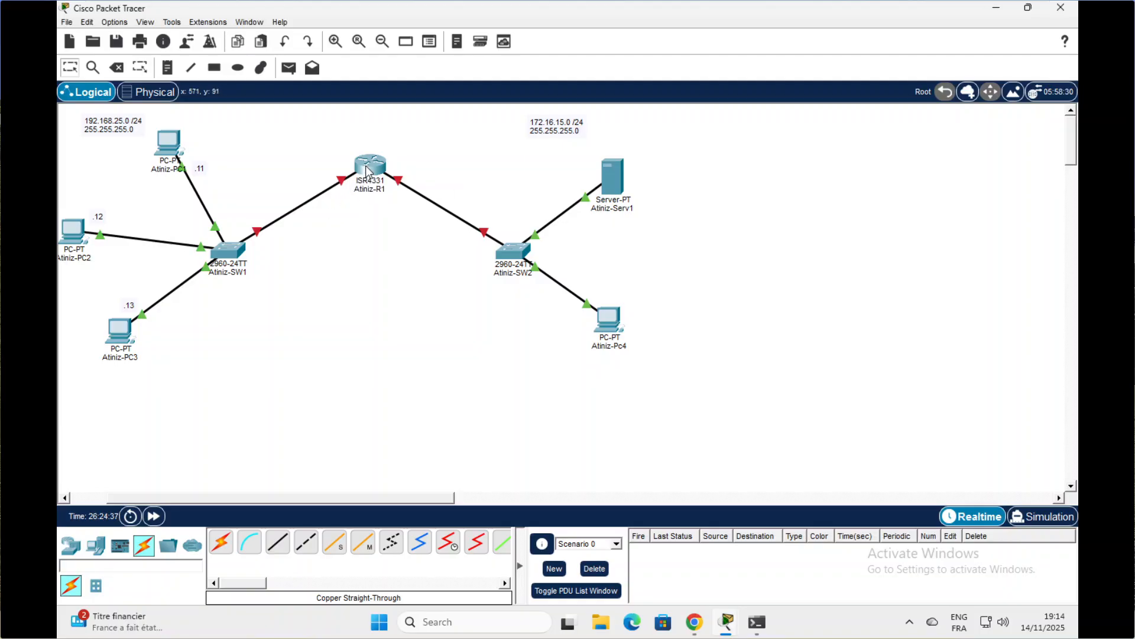
Reopen the Atiniz-R1 command line to review its configuration prompt, and return to the topology
click(370, 168)
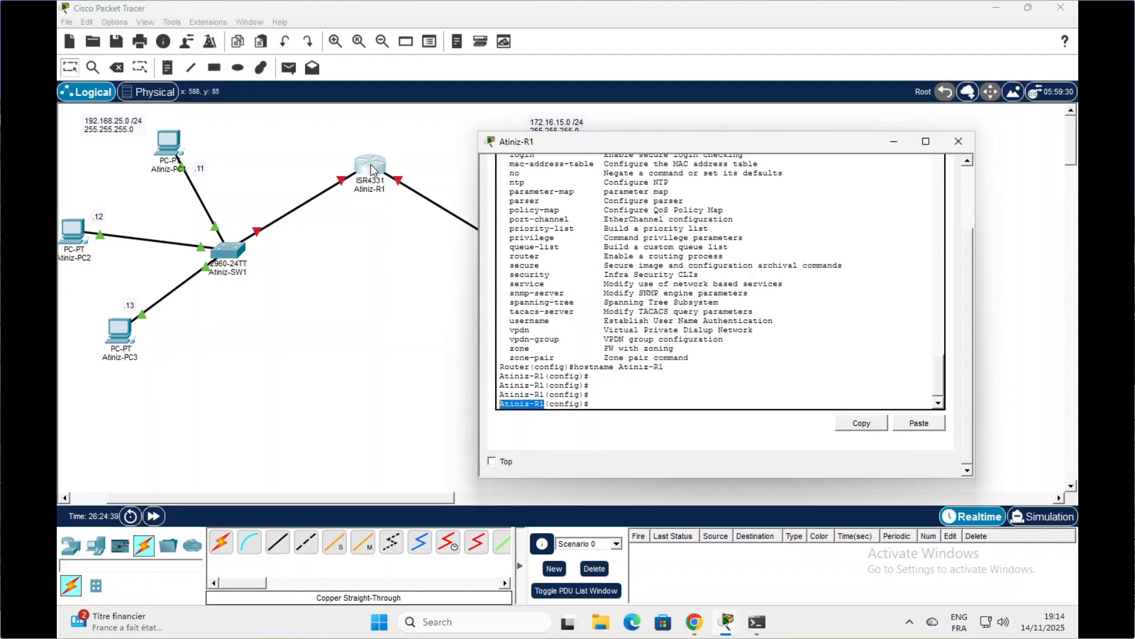
click(621, 400)
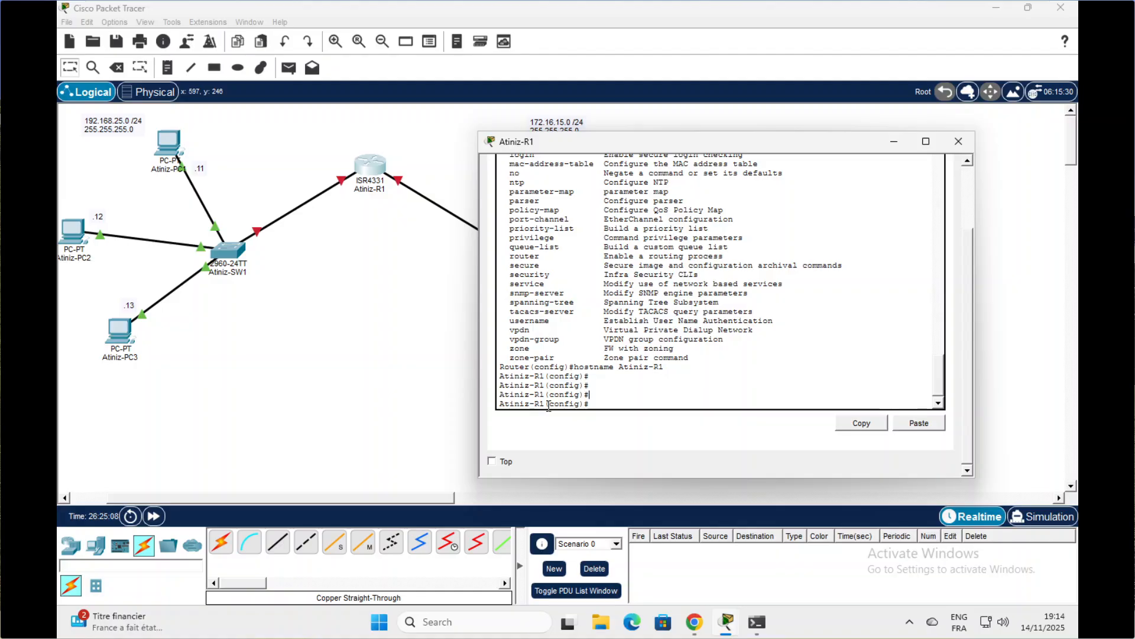
key(Return)
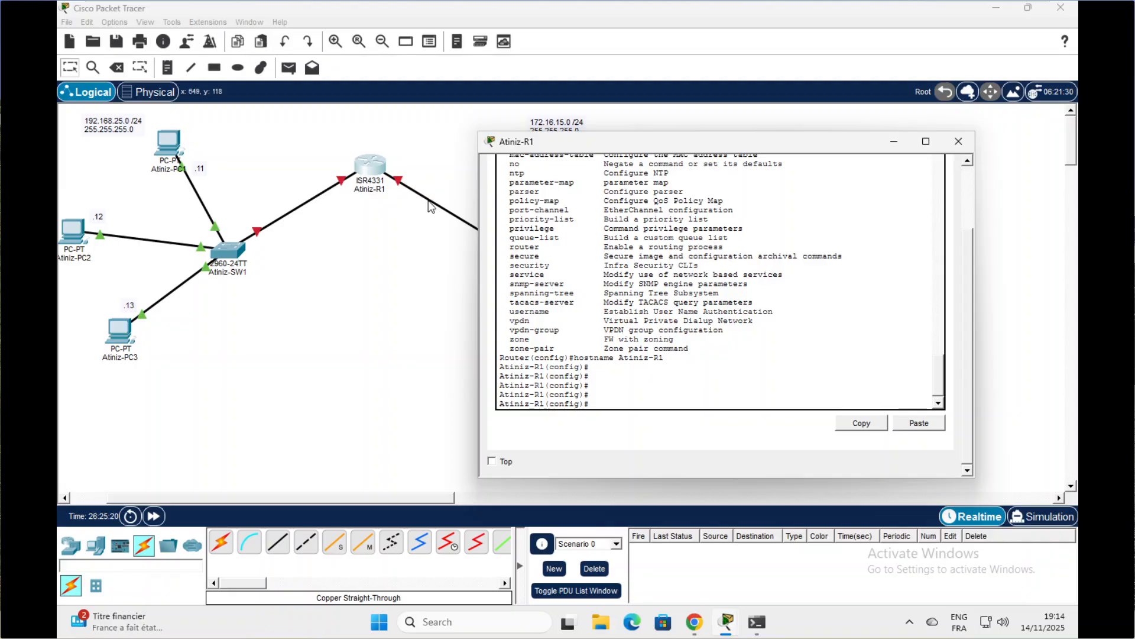
click(411, 299)
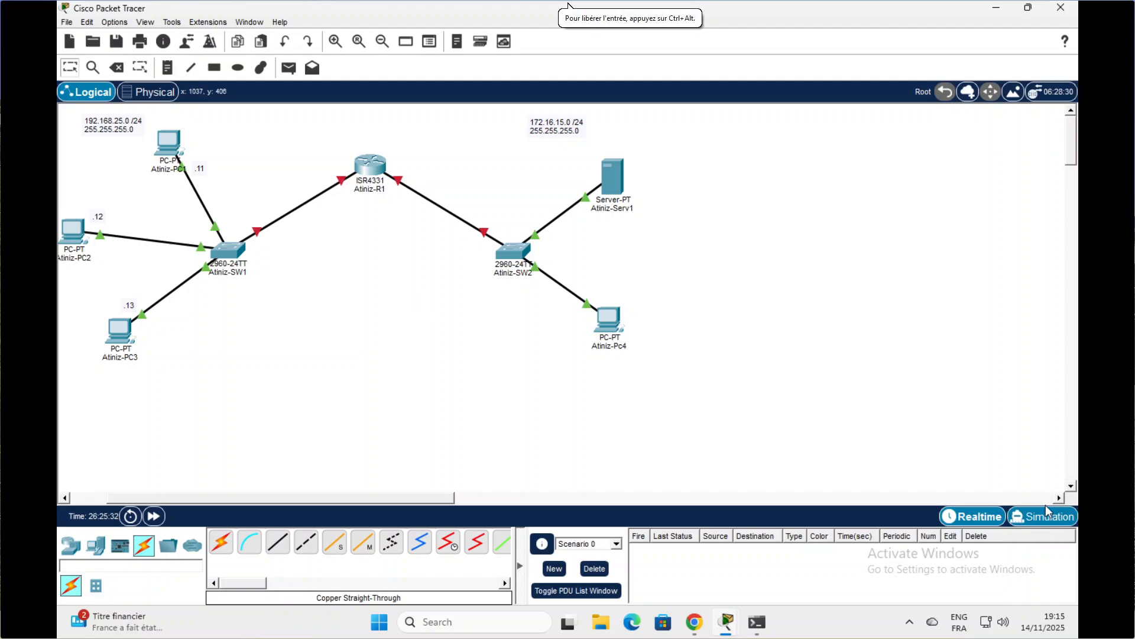
Turn on "Always Show Port Labels in Logical Workspace" in the preferences, comparing the topology with the labels off and on
mouse_move(355, 166)
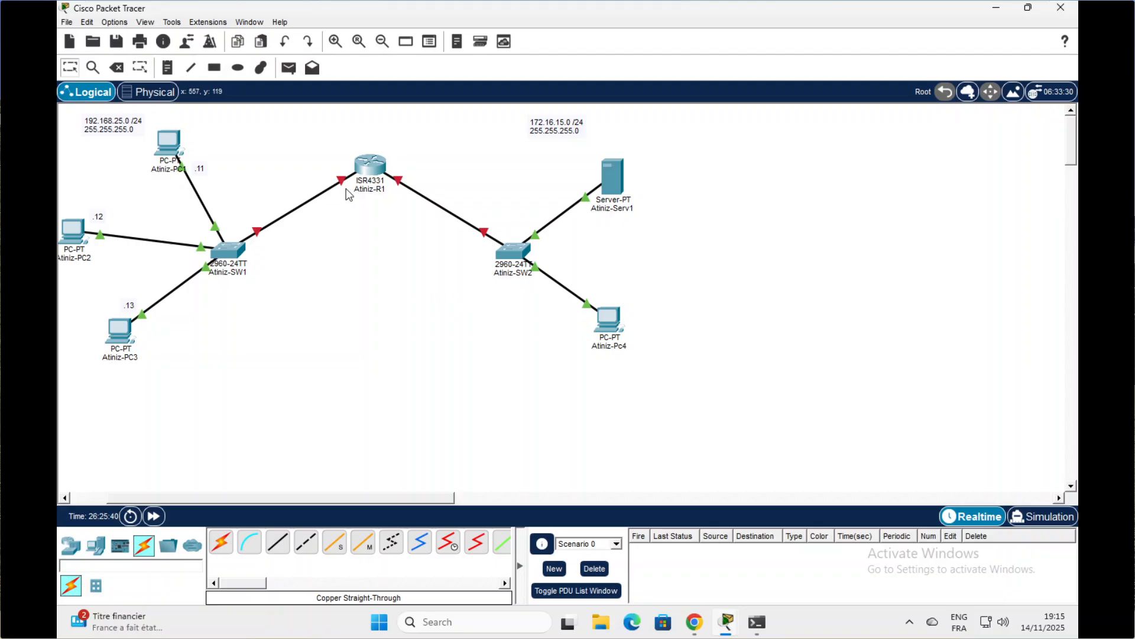
click(115, 23)
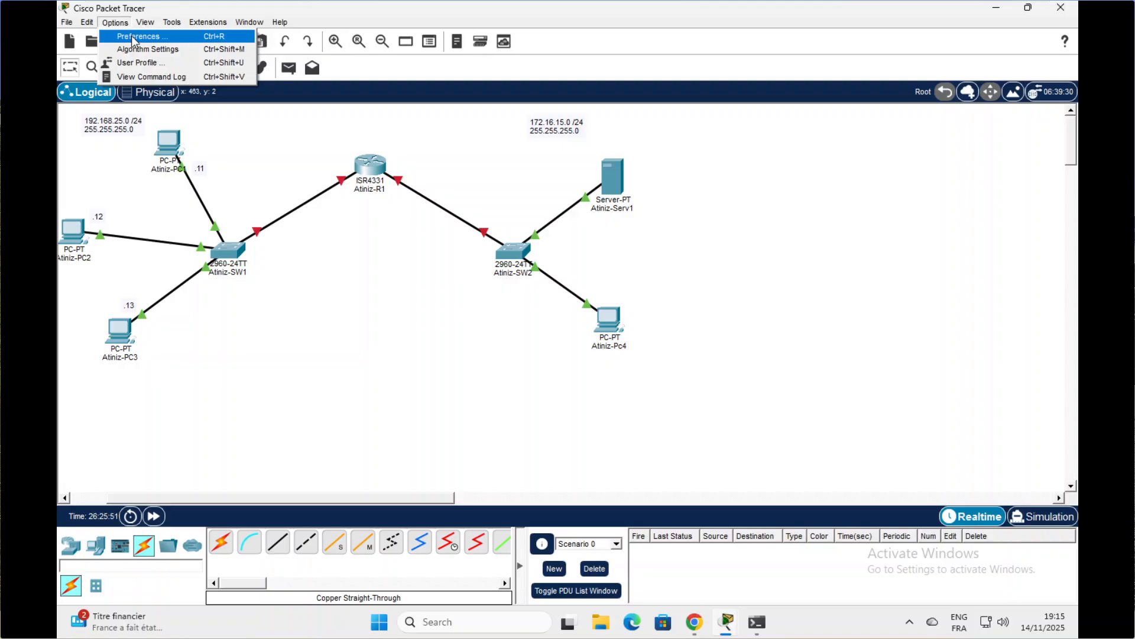
key(Escape)
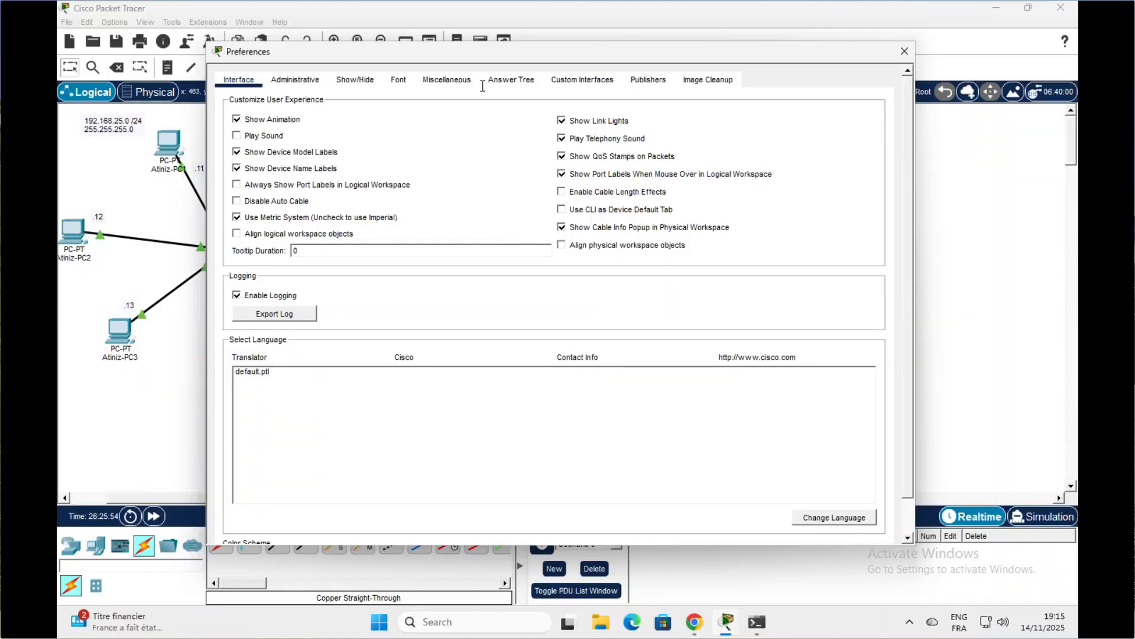
drag(474, 52, 619, 172)
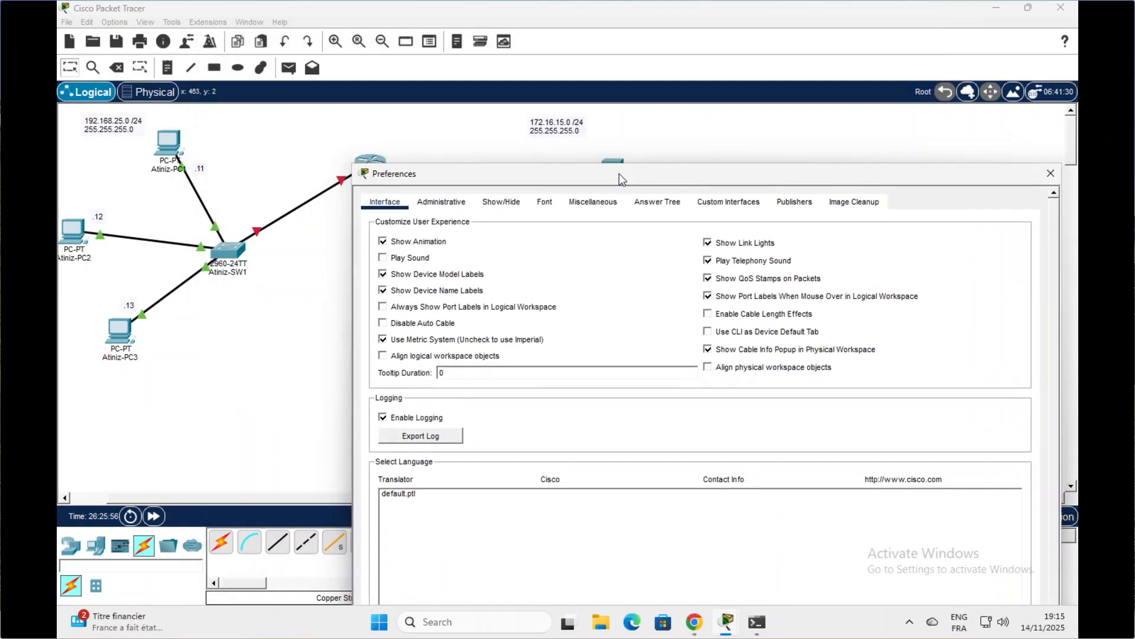
click(383, 308)
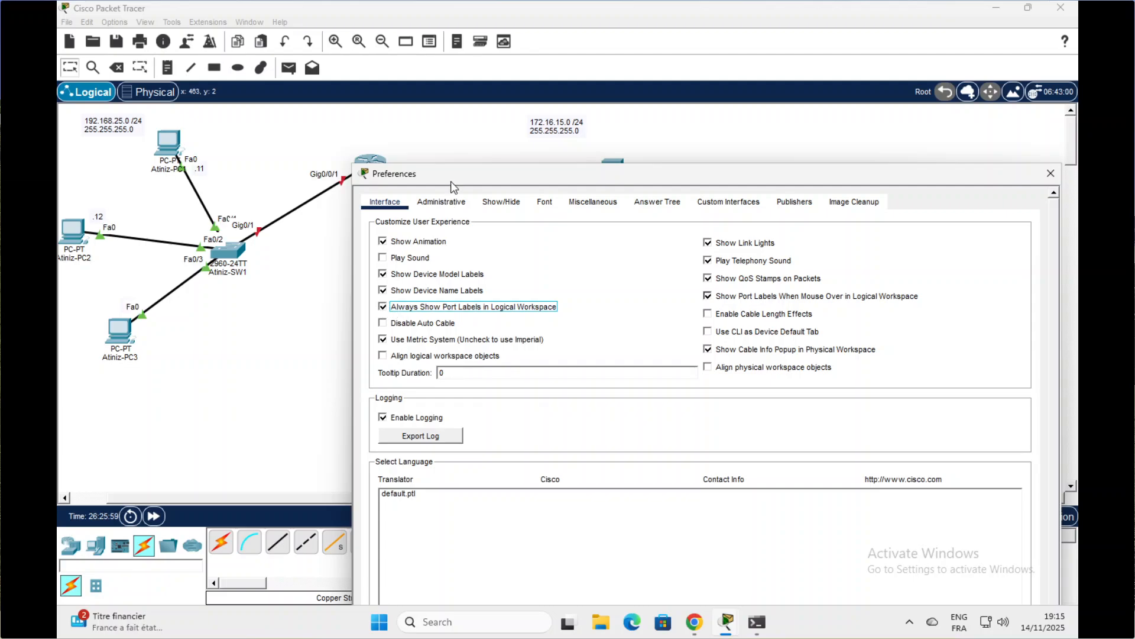
drag(460, 170, 505, 210)
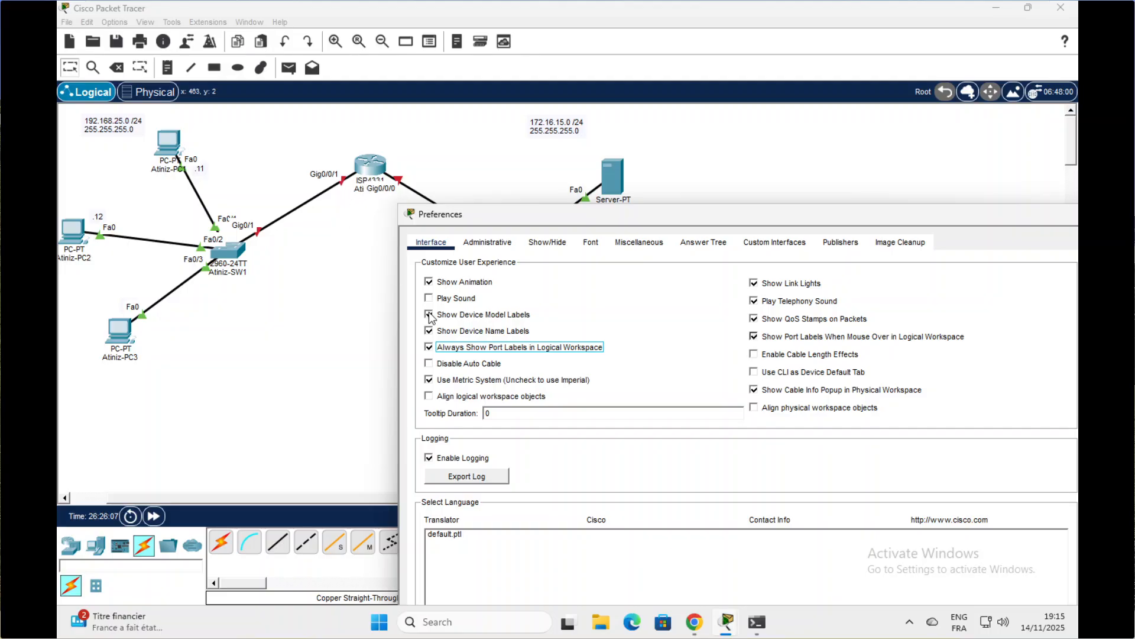
click(429, 348)
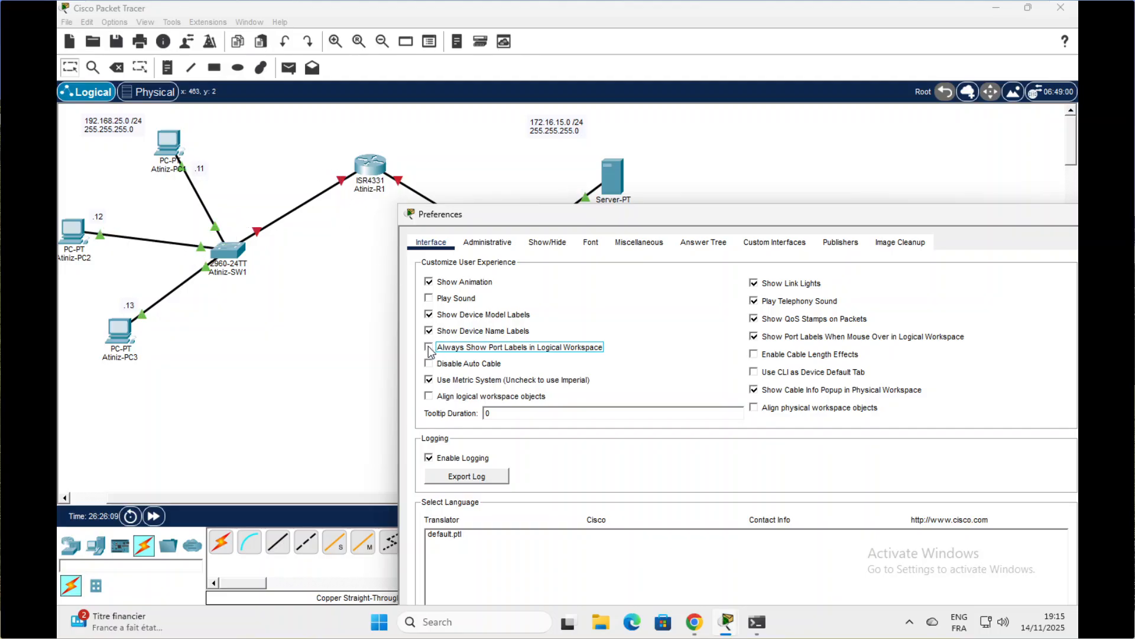
click(429, 348)
click(428, 348)
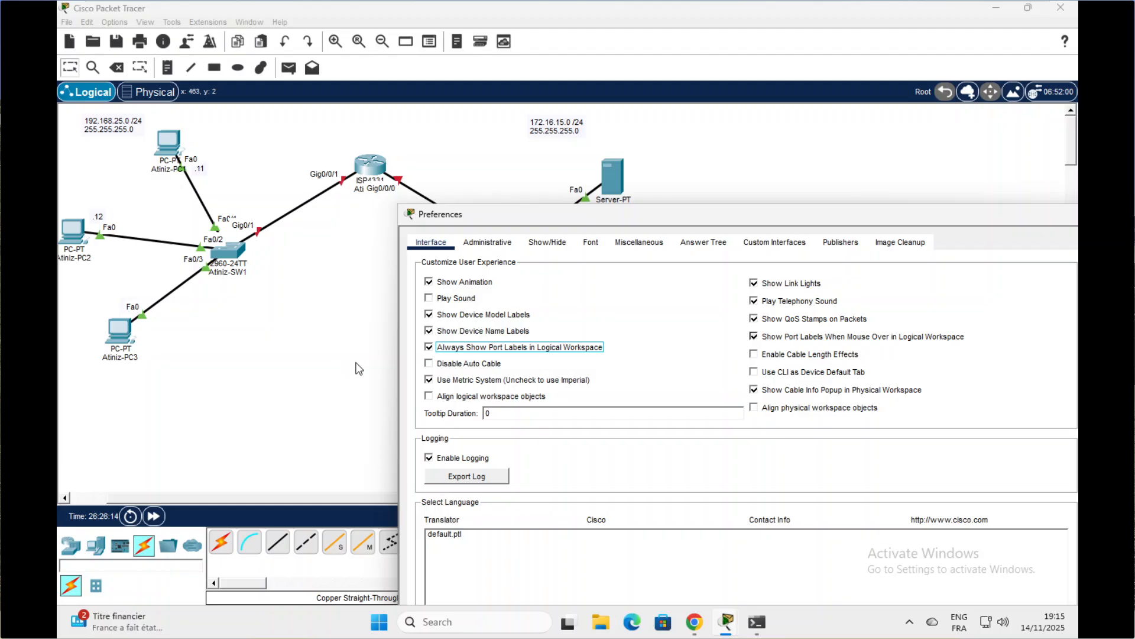
drag(670, 213, 508, 206)
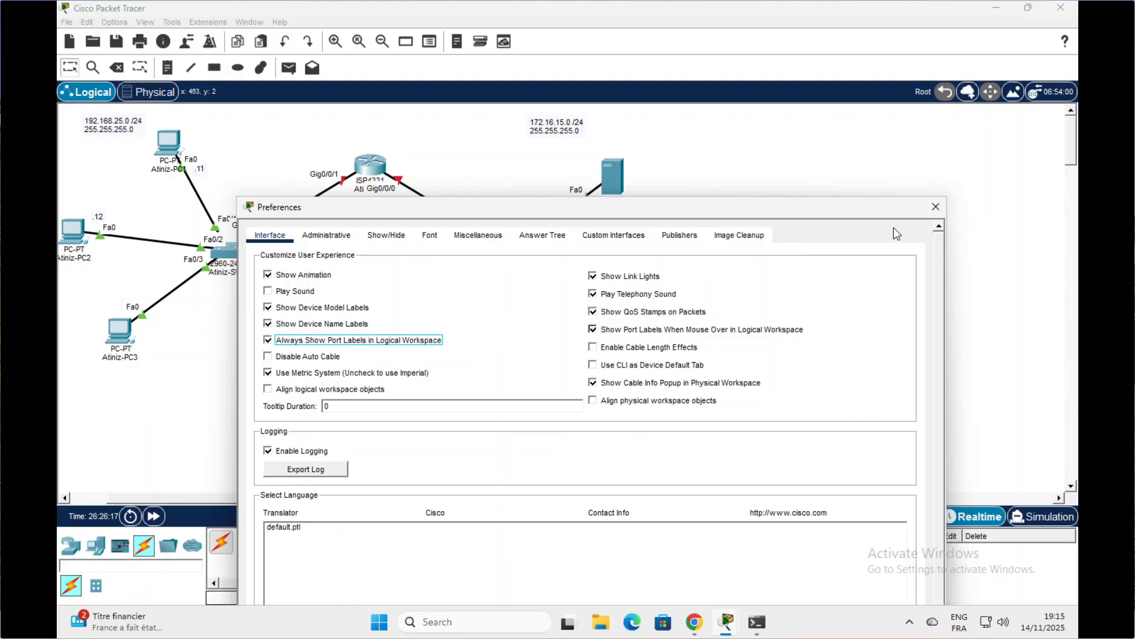
click(939, 214)
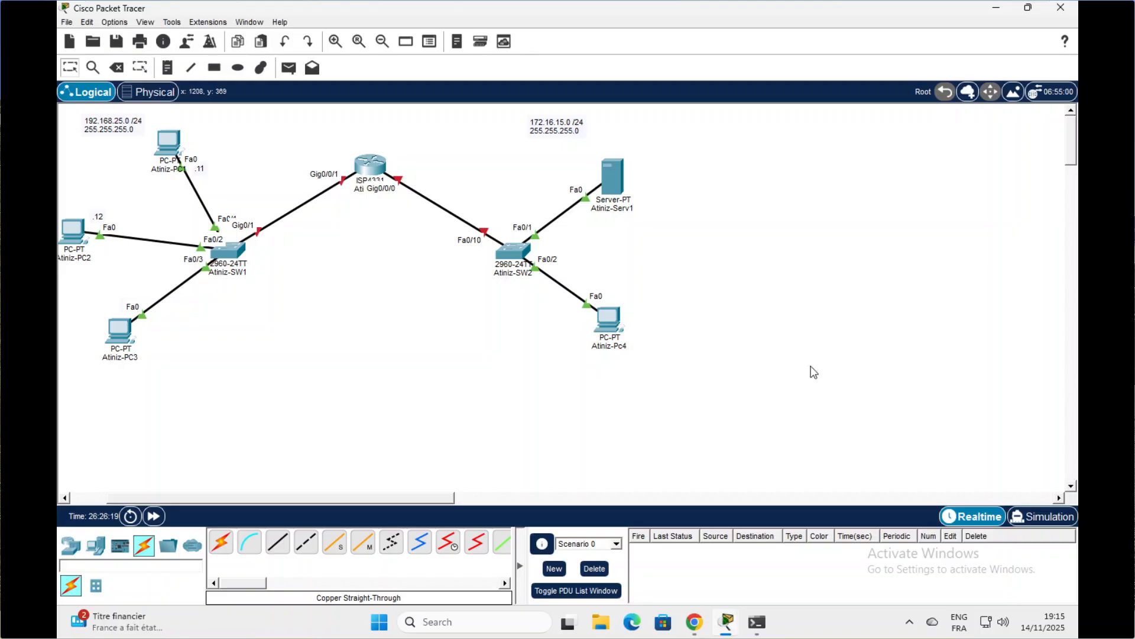
Move the Atiniz-R1 router down between the two switches to read its port labels, and return it above them
drag(372, 168, 371, 174)
drag(370, 223, 374, 268)
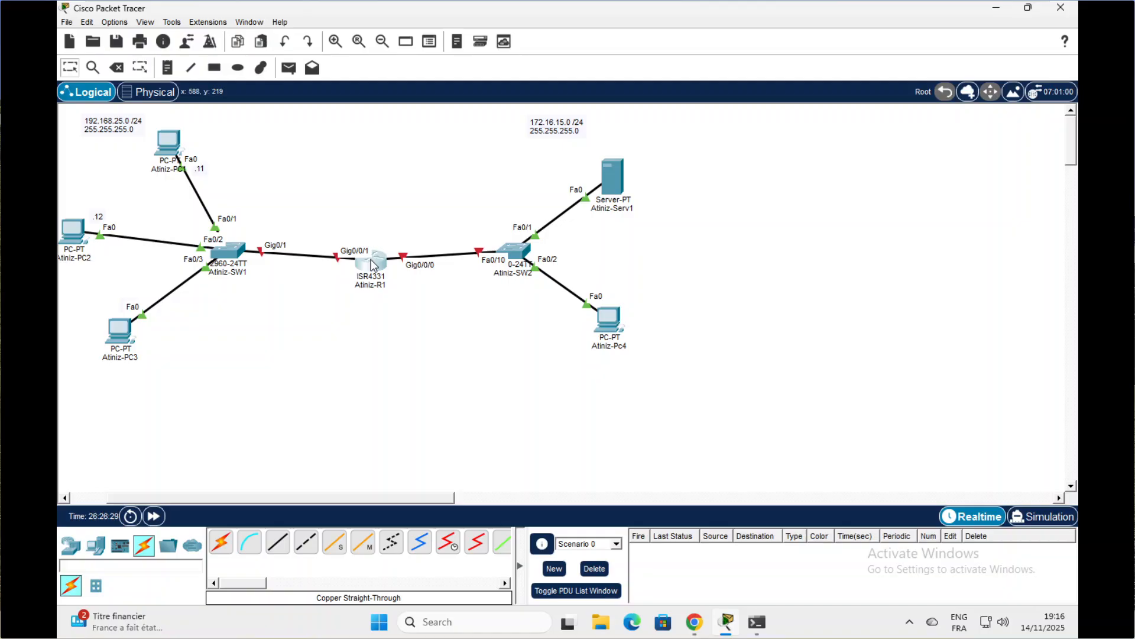
drag(379, 260, 385, 175)
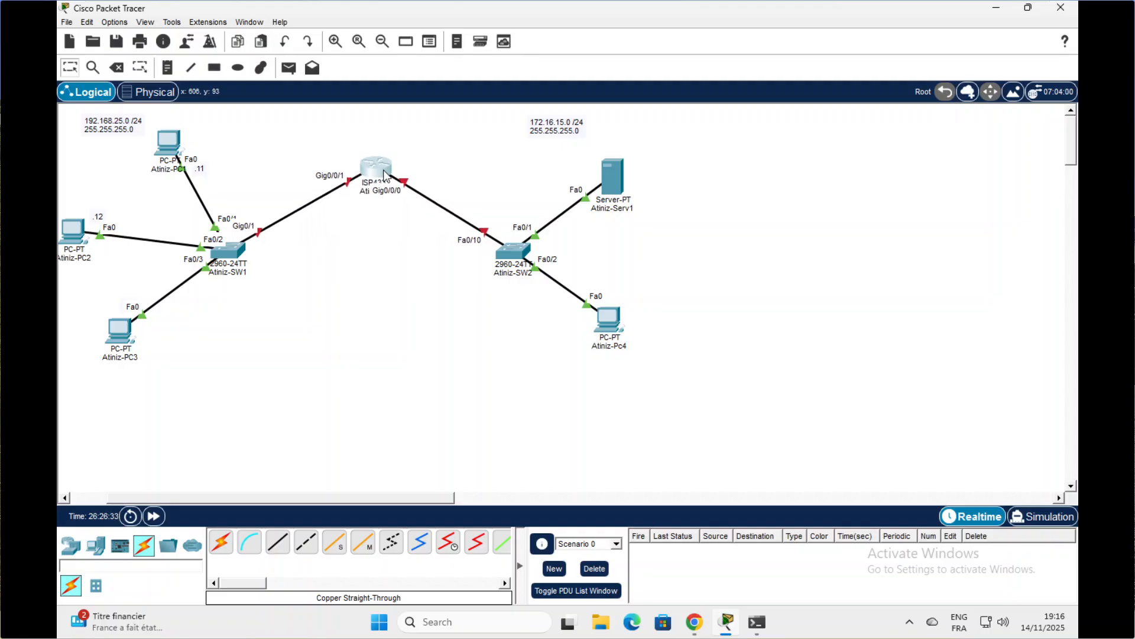
Open the Atiniz-R1 command line, shift and enlarge its window beside the router, and bring up a fresh configuration prompt
click(381, 175)
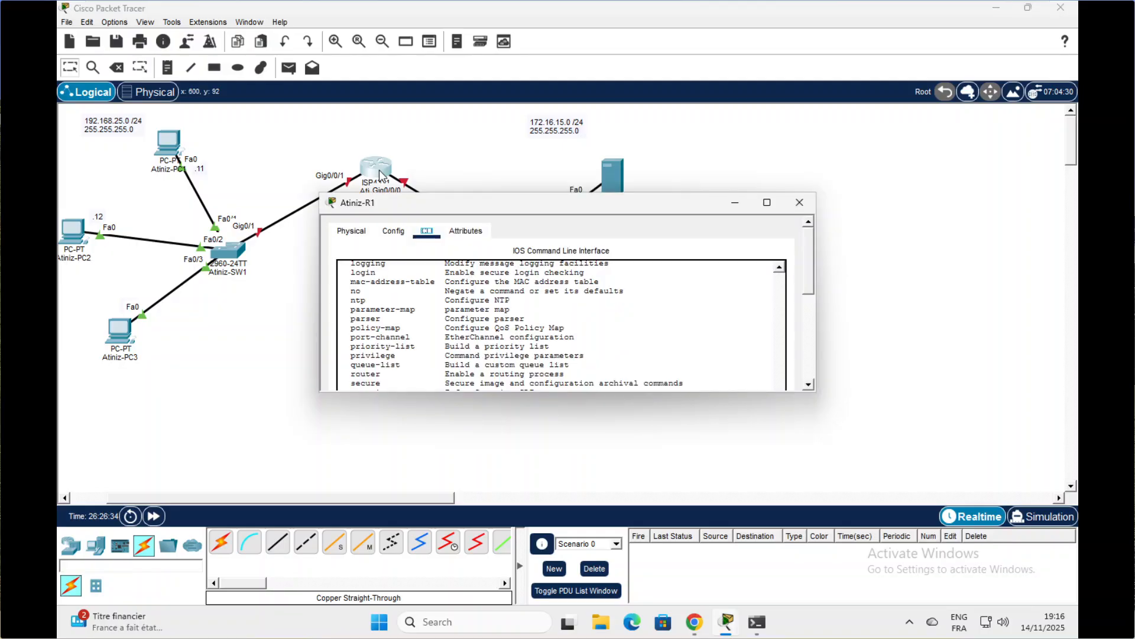
drag(445, 212, 583, 137)
drag(578, 320, 599, 427)
key(Return)
key(Return)
key(Return)
key(Return)
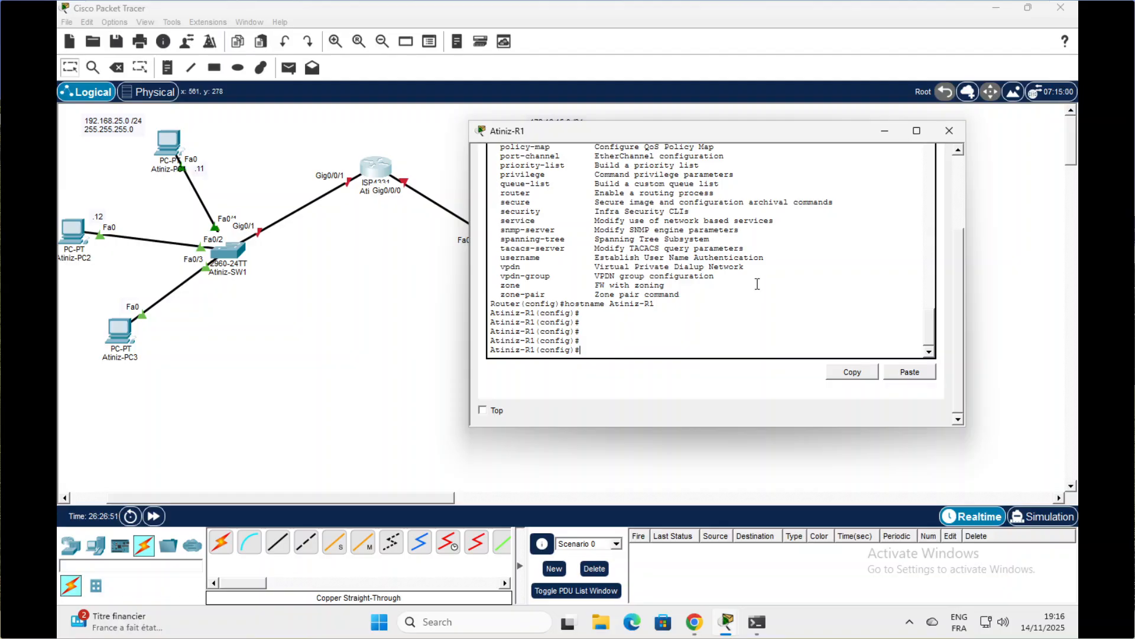
Locate the interface command in the global help list and enter interface configuration mode for GigabitEthernet 0/0/1
scroll(618, 233, up, 3)
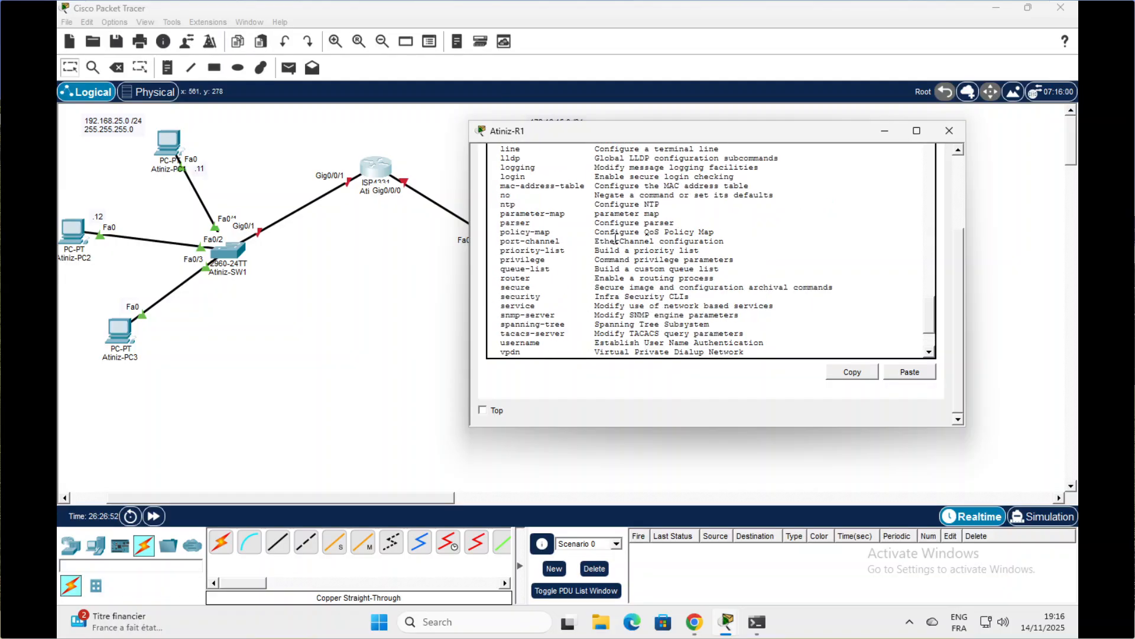
scroll(615, 238, up, 3)
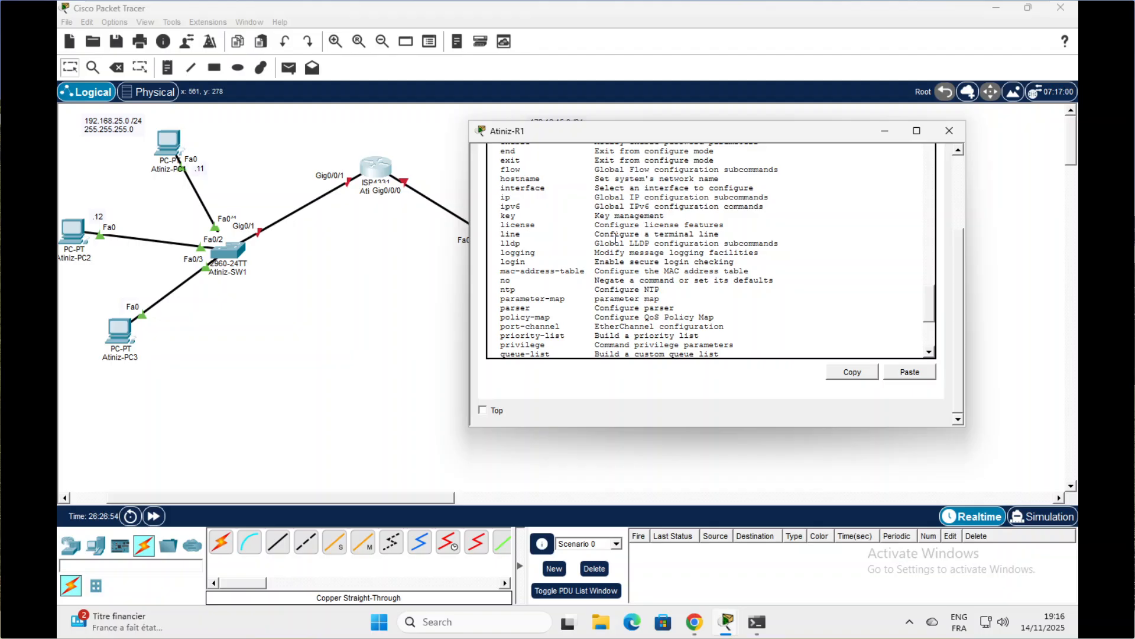
double_click(523, 189)
scroll(638, 272, down, 6)
click(613, 348)
text(inter)
key(Tab)
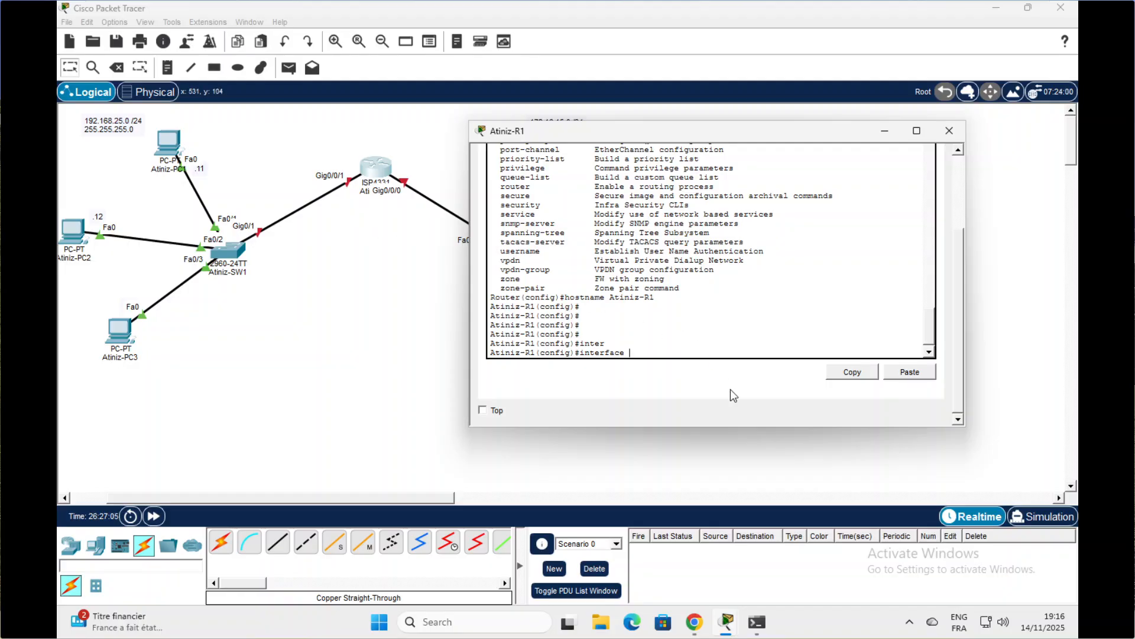
text(Gig)
key(Tab)
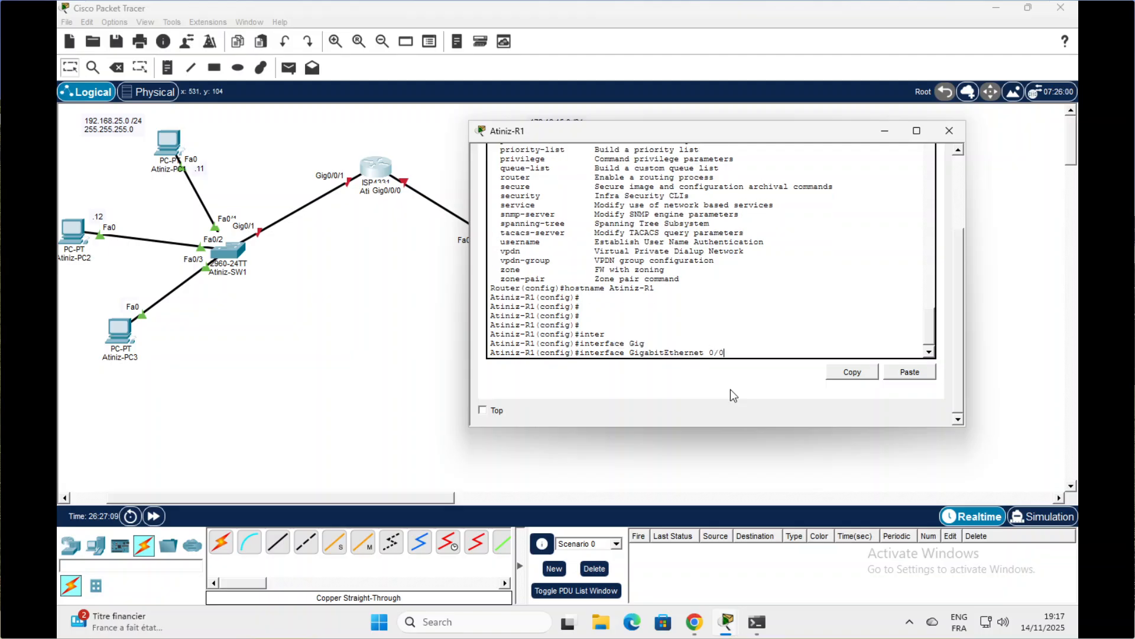
text(0/0/1)
key(Return)
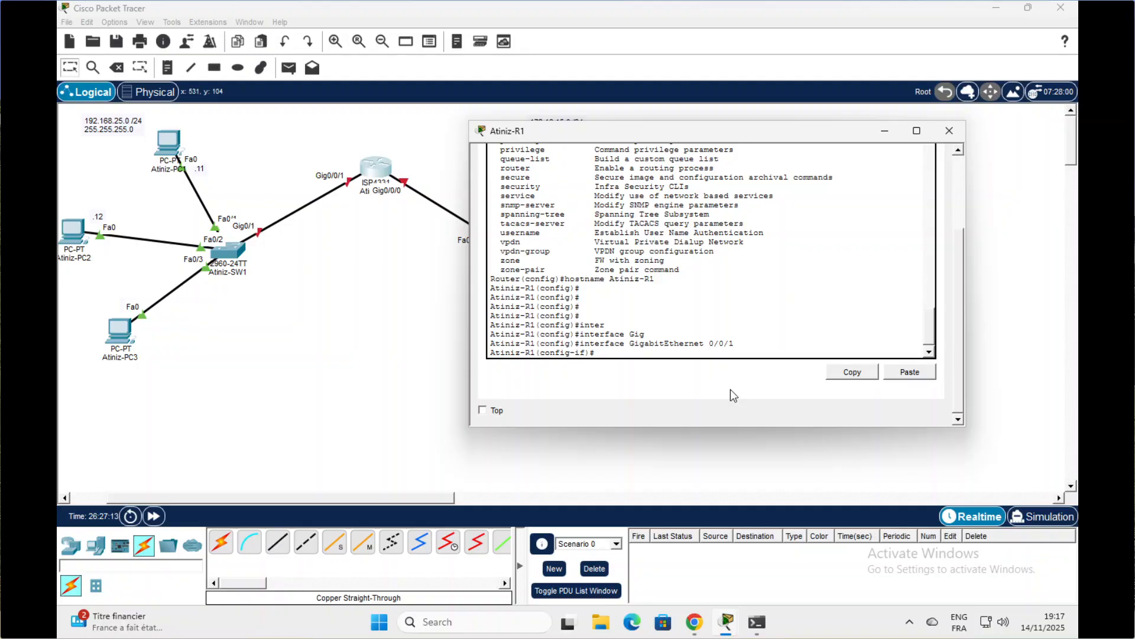
List all interface configuration commands with "?", examine the whole list and highlight the ip entry
text(?)
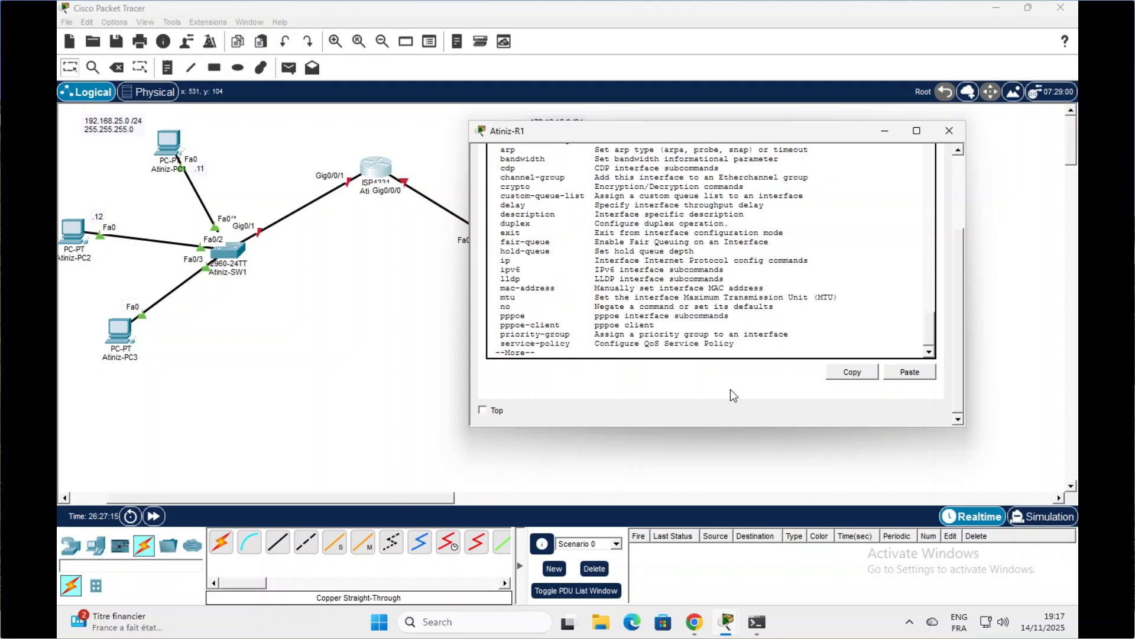
key(space)
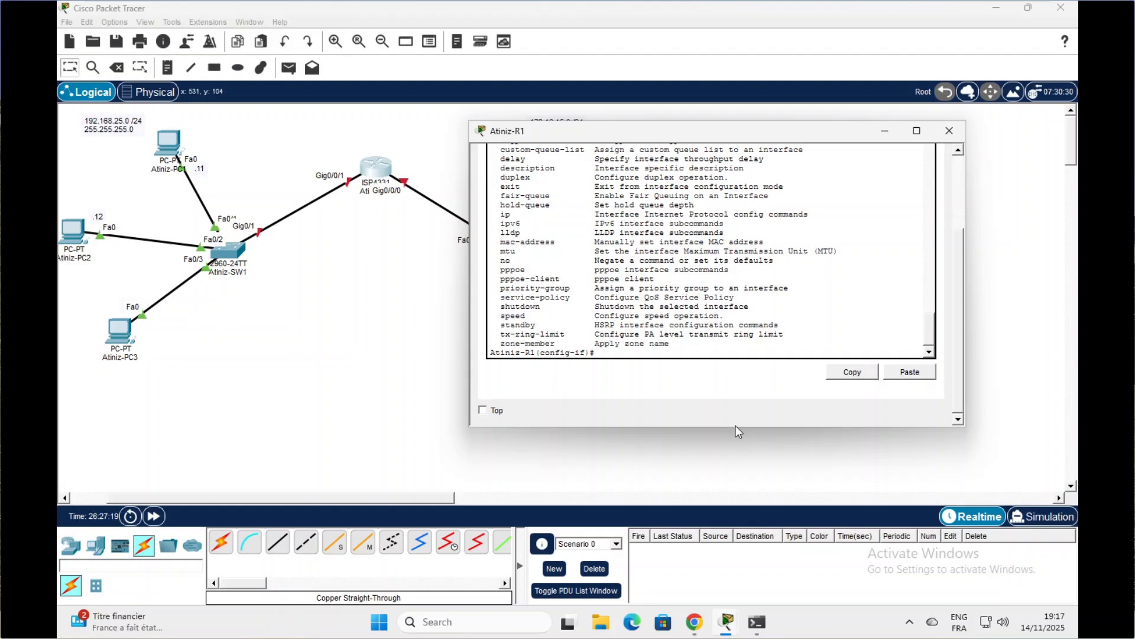
drag(736, 425, 741, 479)
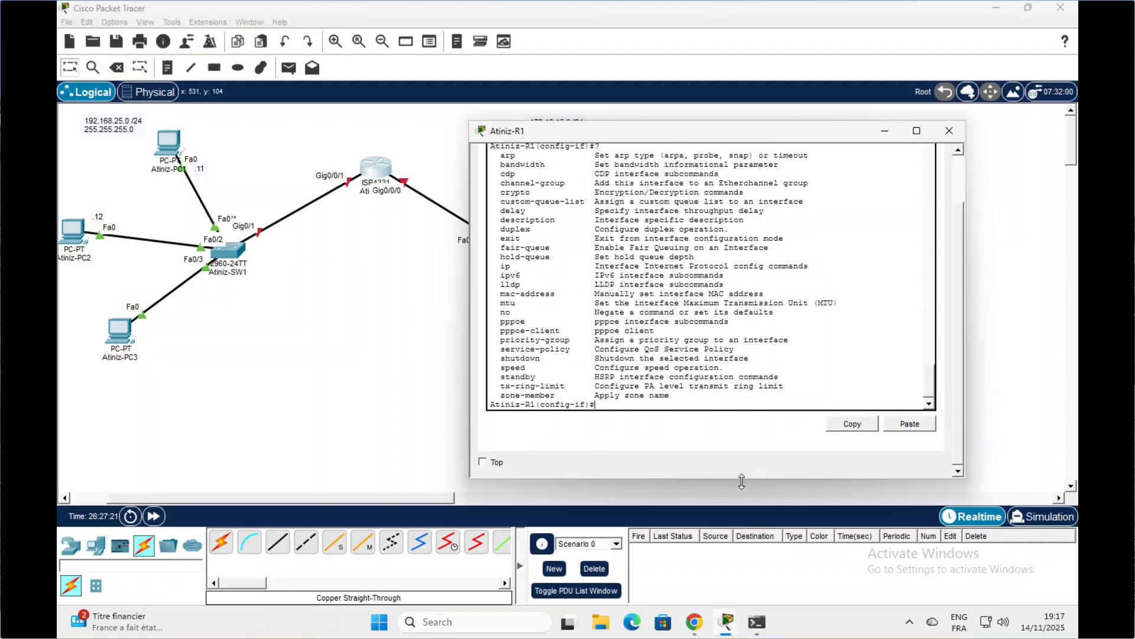
scroll(676, 340, up, 3)
scroll(676, 340, down, 2)
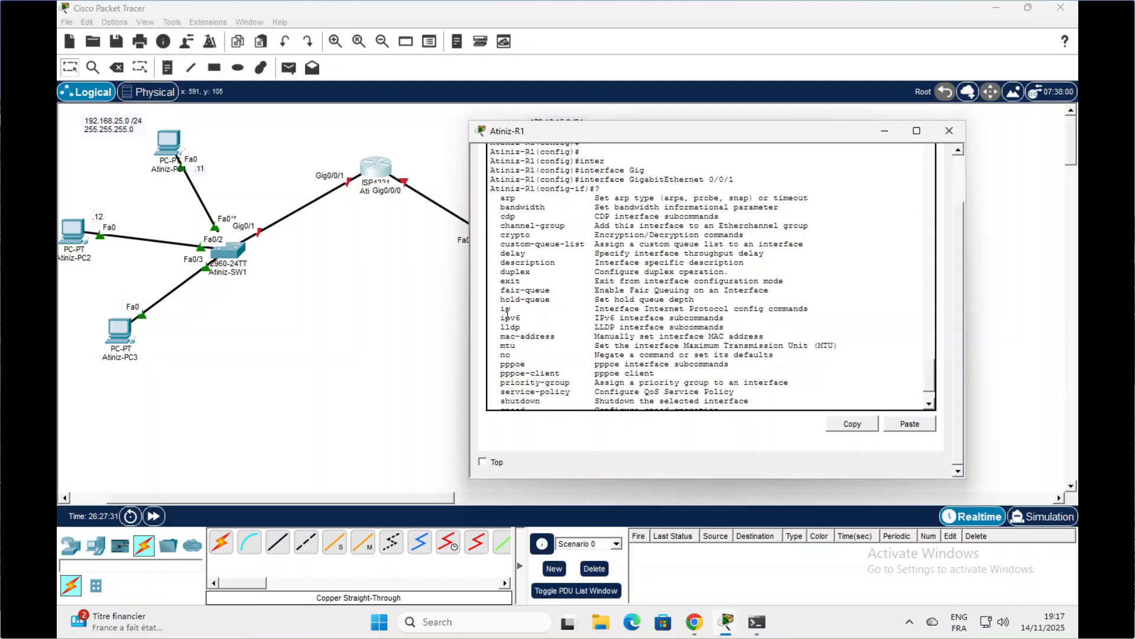
drag(499, 309, 512, 314)
scroll(540, 313, down, 2)
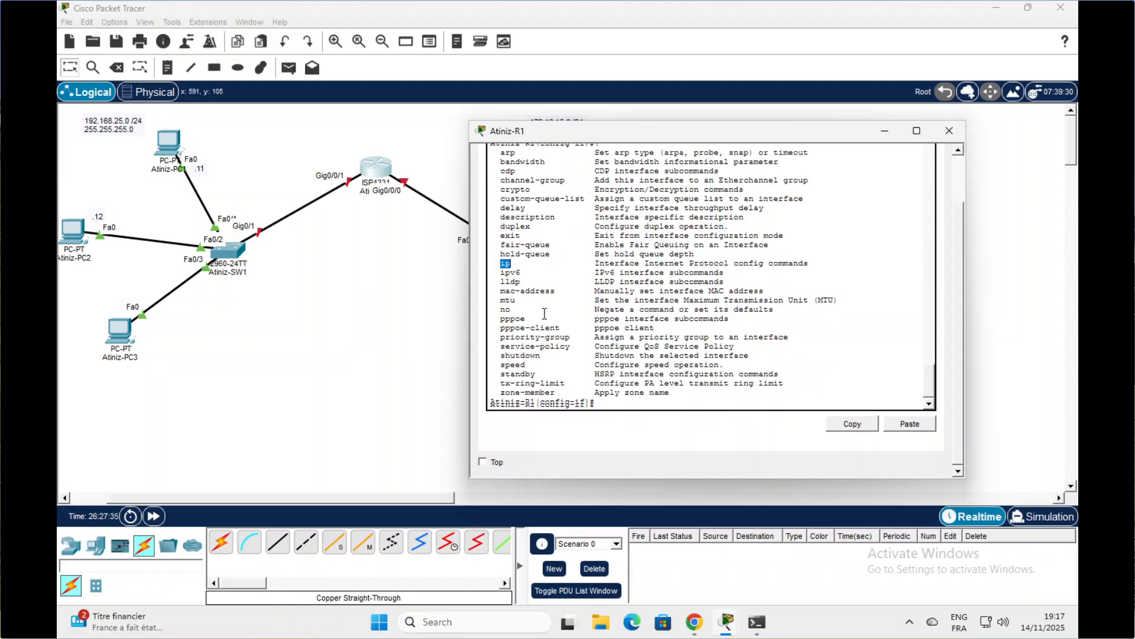
List the ip subcommands available for the interface with "ip ?"
click(608, 407)
text(i)
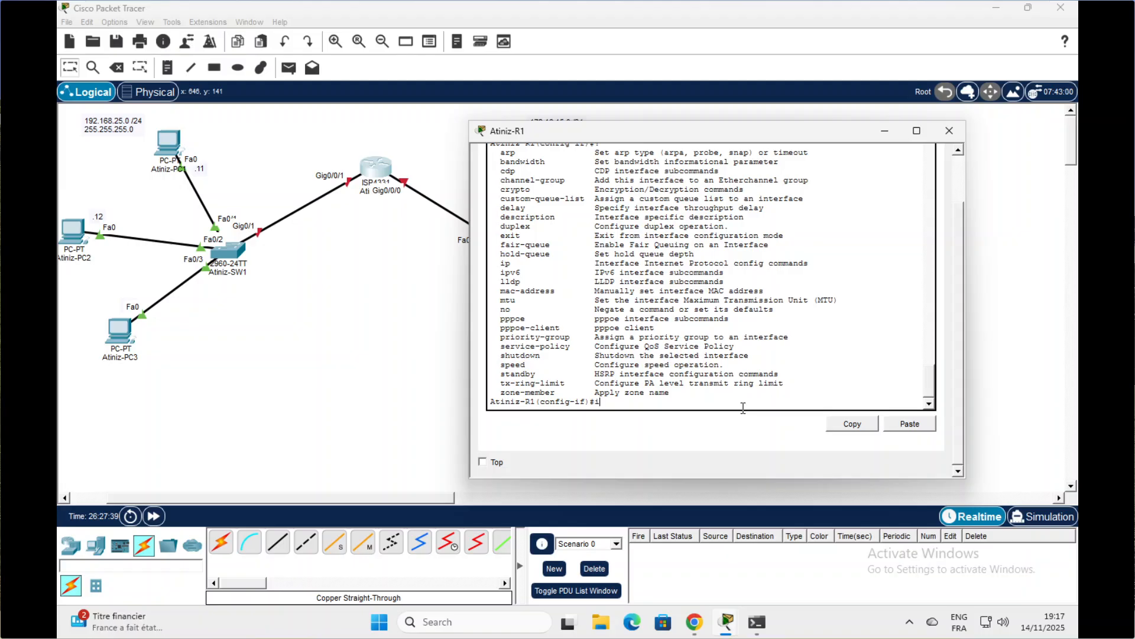
text(p)
text(?)
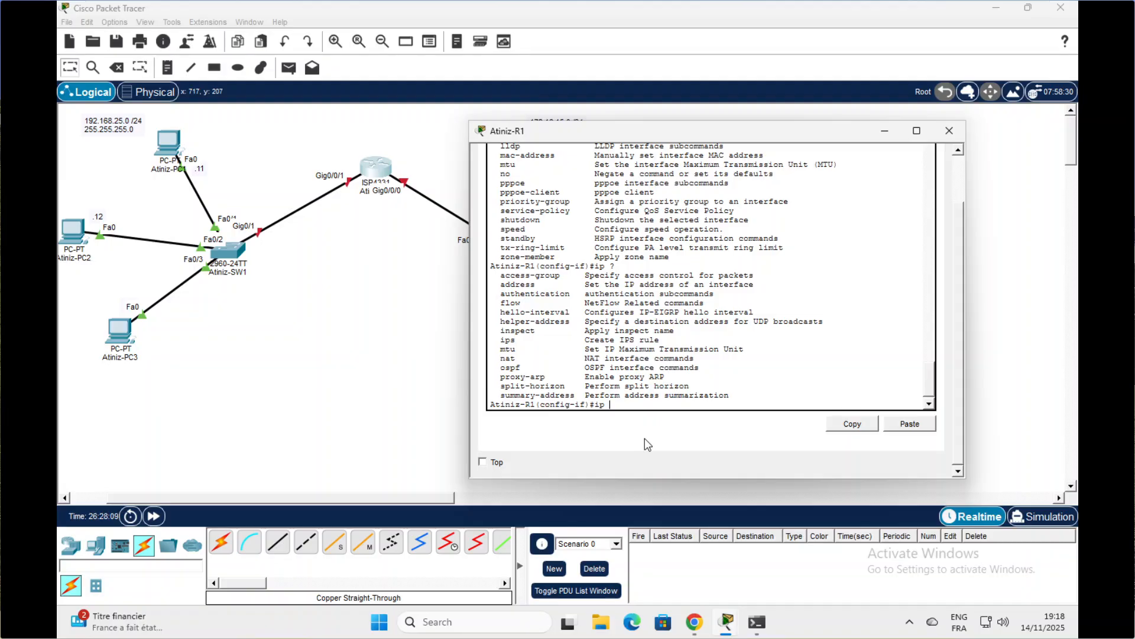
Assign IP address 192.168.25.1 with mask 255.255.255.0 to the GigabitEthernet 0/0/1 interface
key(Tab)
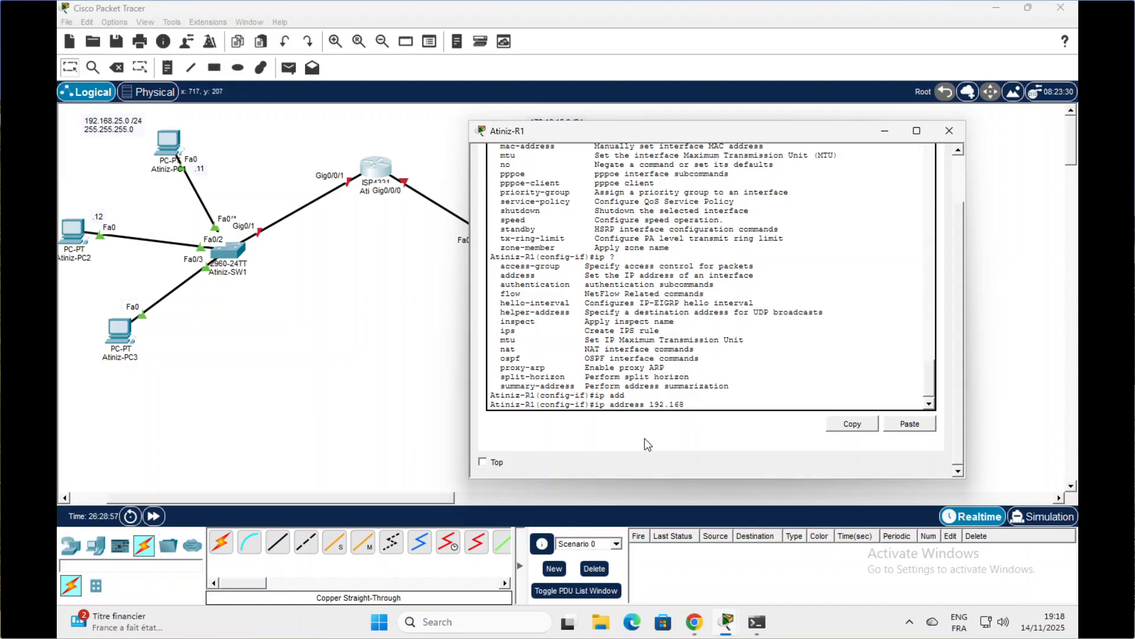
text(25.1 255.2)
text(.255.0)
key(Return)
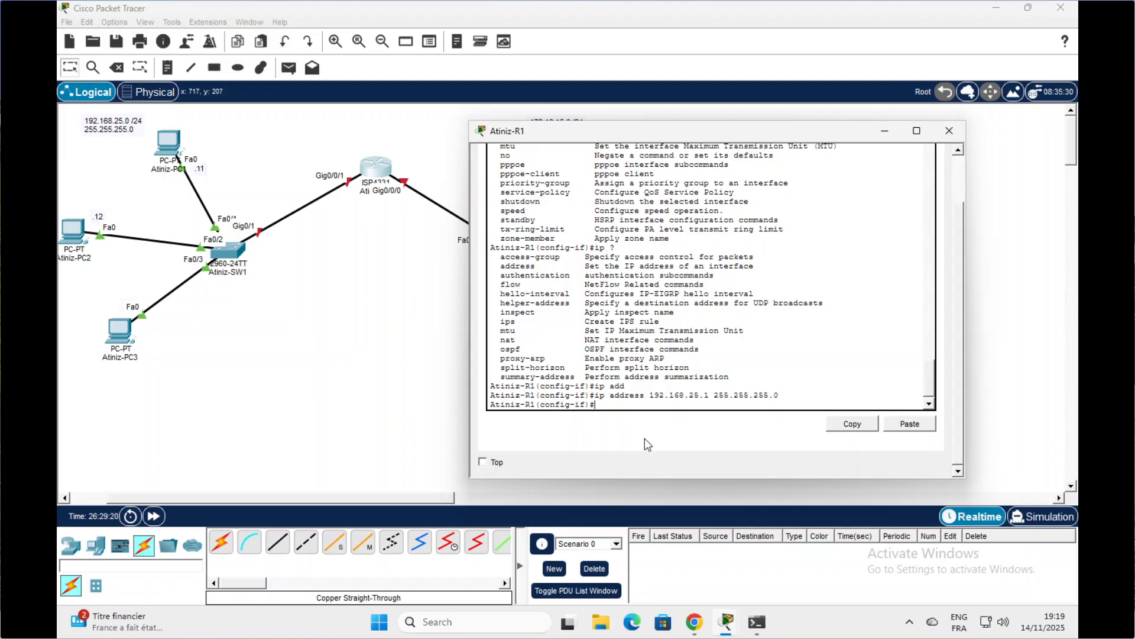
Look up the description command in the interface help list and set the GigabitEthernet 0/0/1 description to LAN1
text(?)
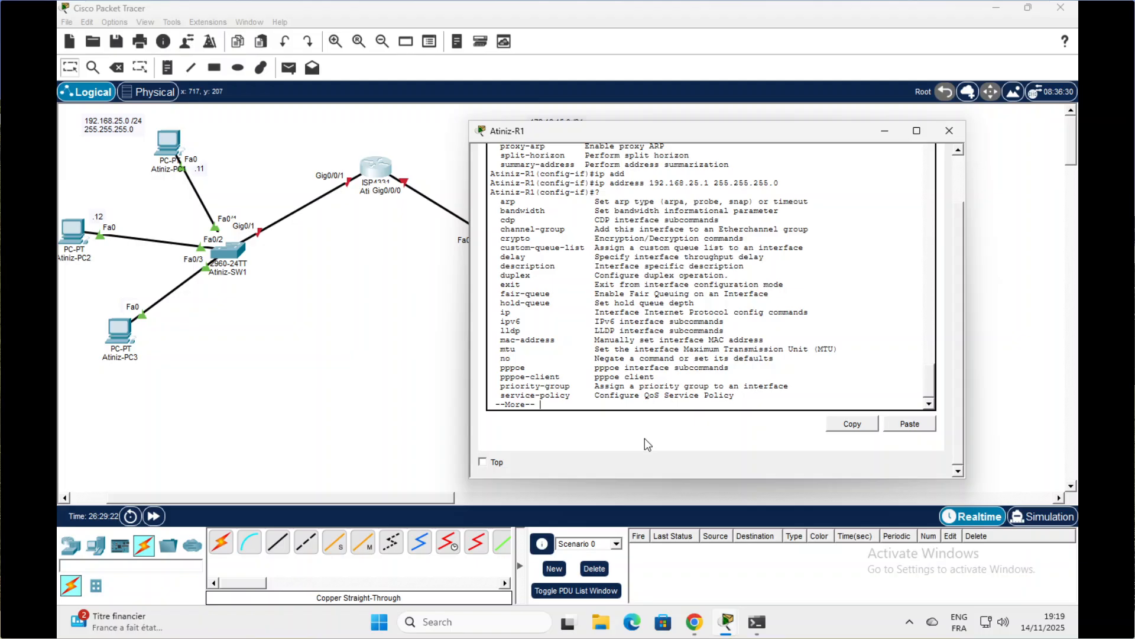
double_click(531, 267)
scroll(602, 344, down, 1)
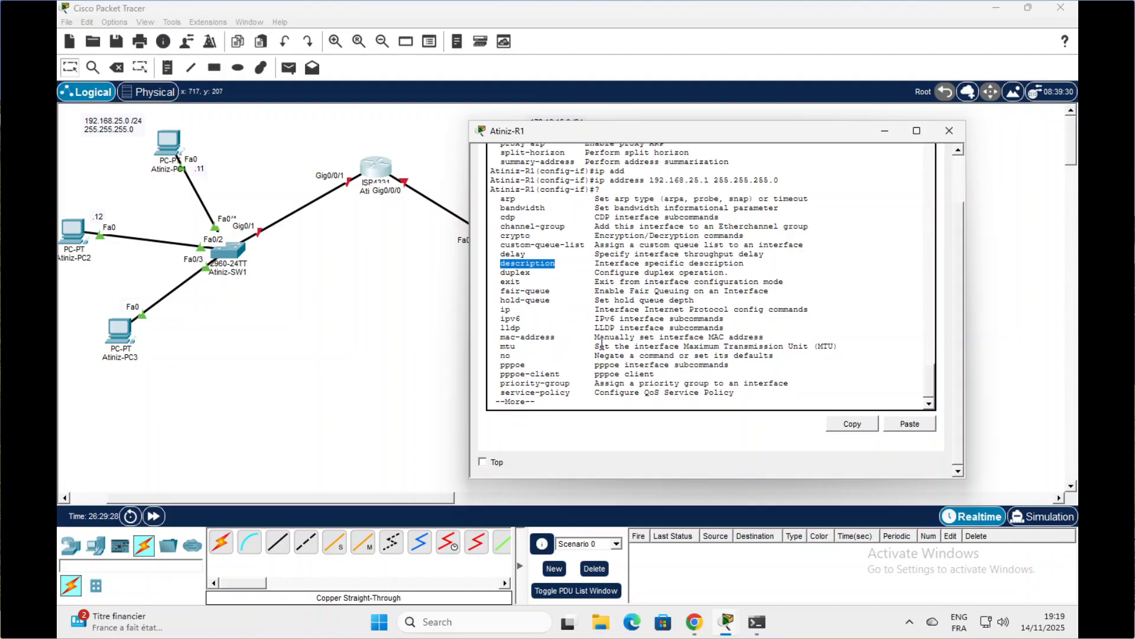
key(space)
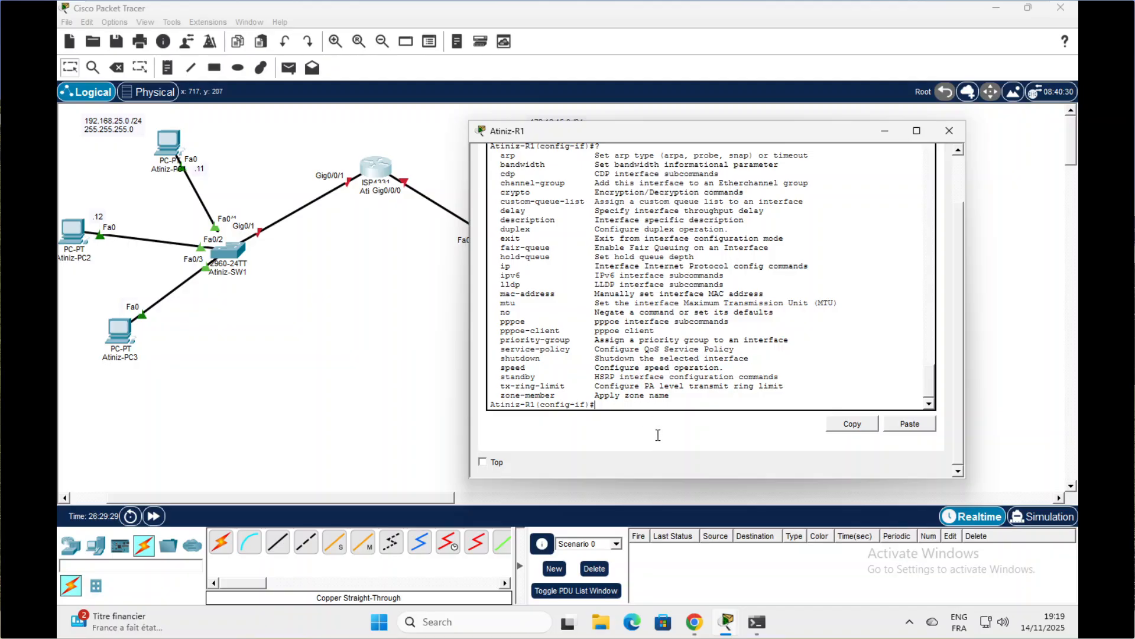
text(desc)
key(Tab)
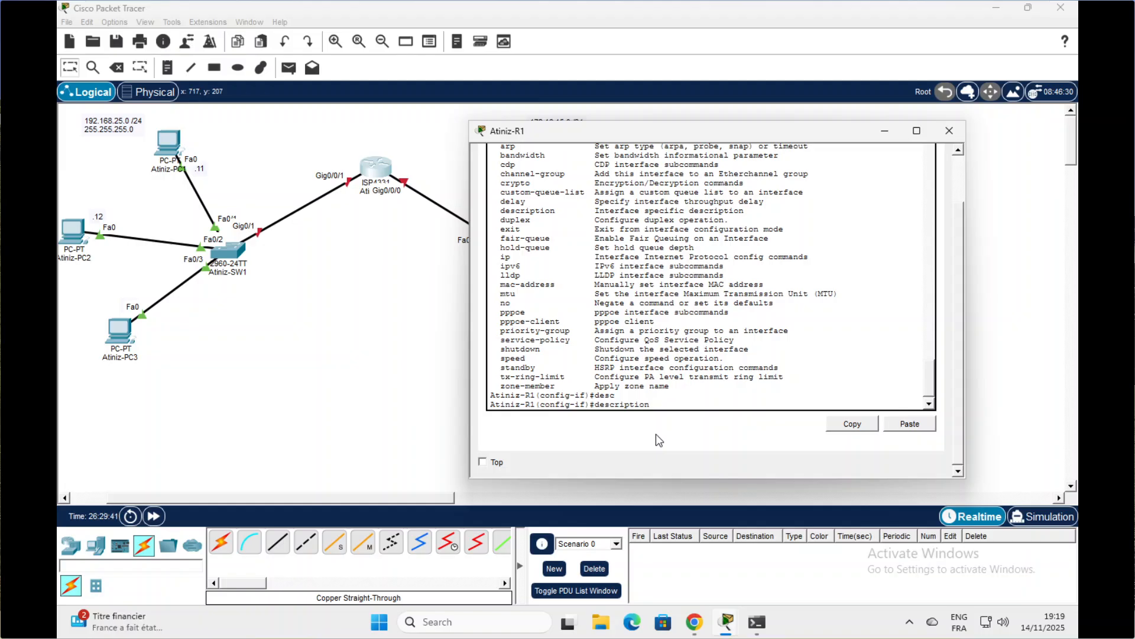
text(LAN1)
key(Return)
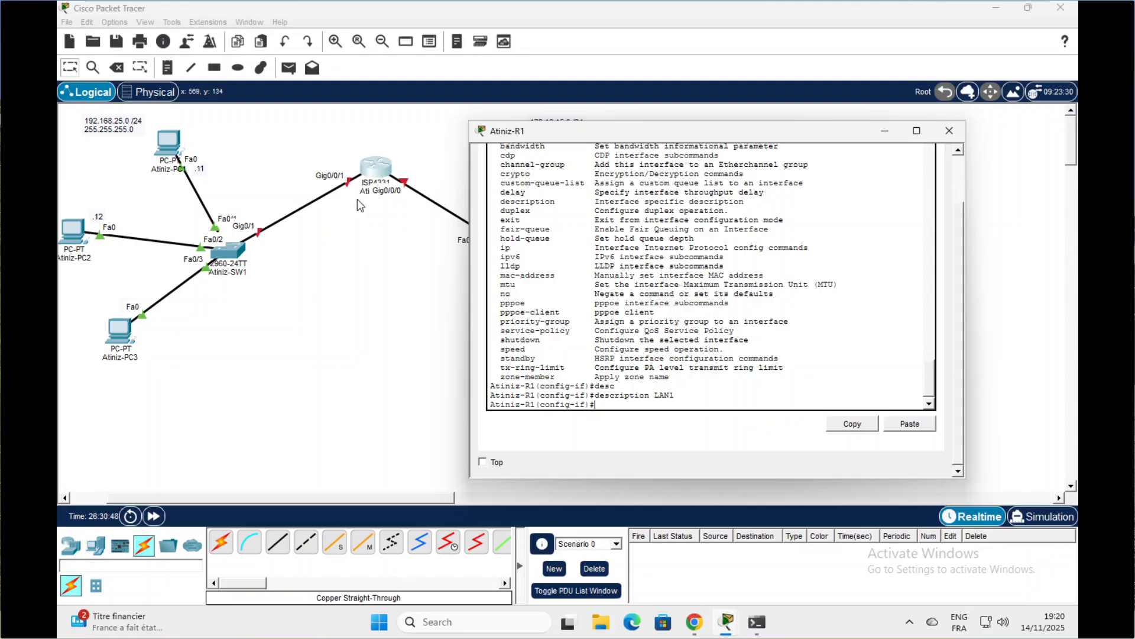
Enable the GigabitEthernet 0/0/1 interface with "no shutdown" and bring back the interface configuration prompt
text(no shutdown)
key(Return)
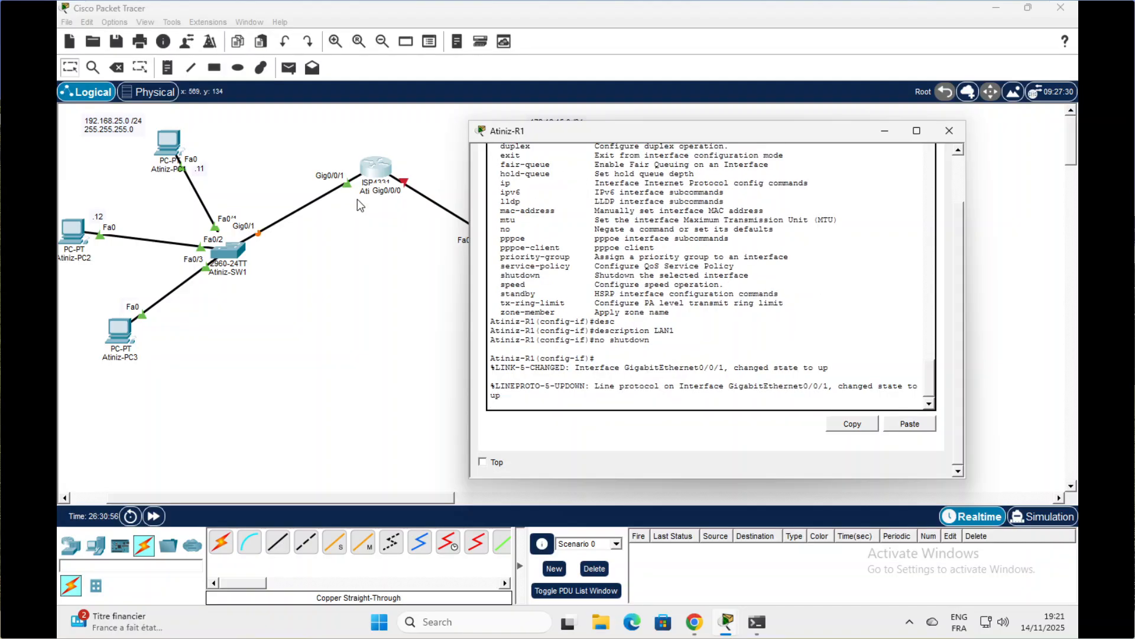
key(Return)
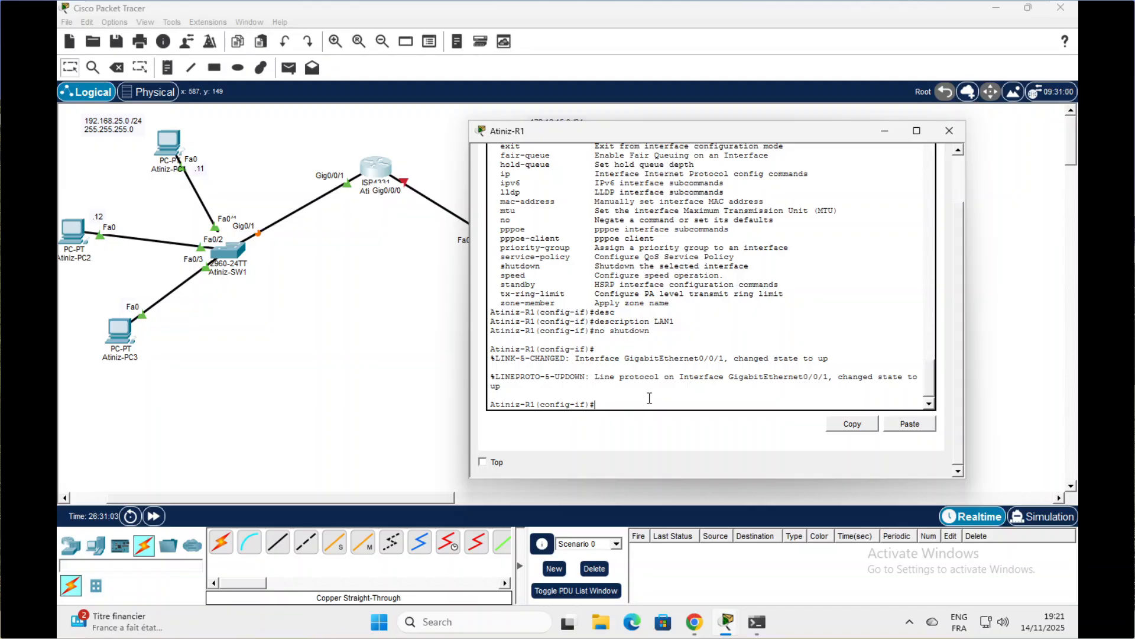
Leave the GigabitEthernet 0/0/1 configuration and enter interface configuration for GigabitEthernet 0/0/0
text(exit)
key(Return)
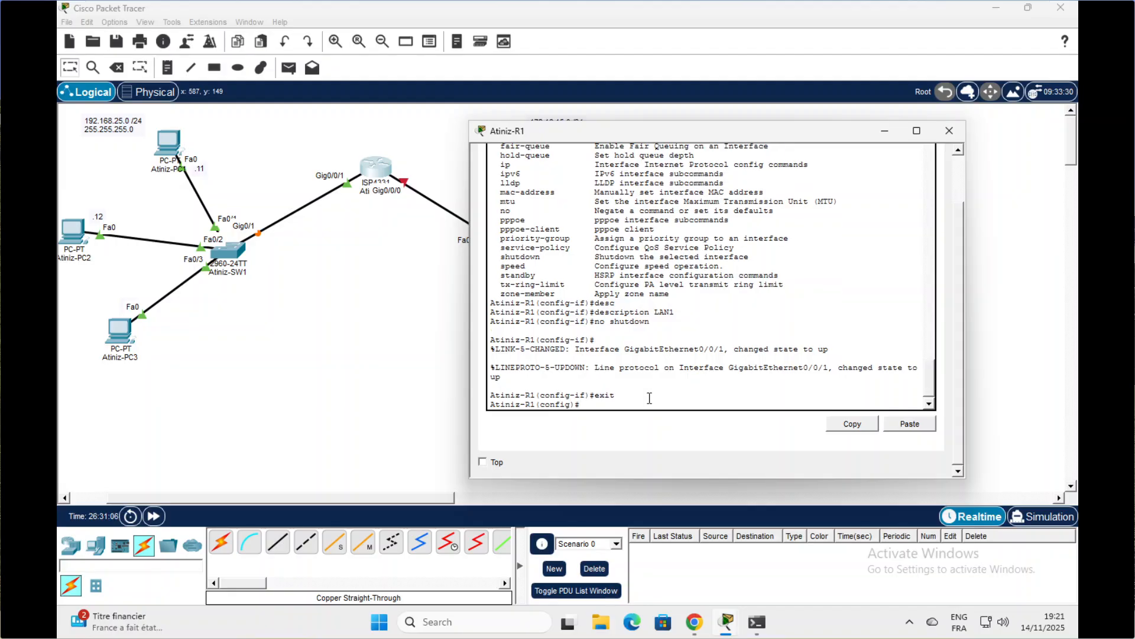
text(int)
key(Tab)
text(g)
key(Tab)
text(0/0/0)
key(Return)
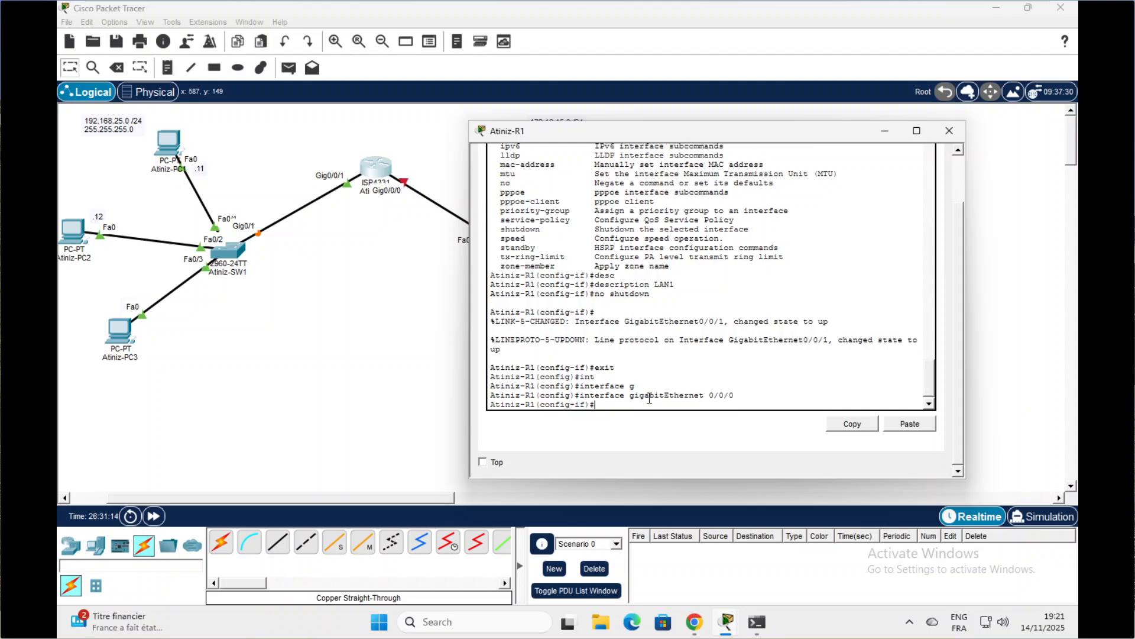
Assign IP address 172.16.15.1 with mask 255.255.255.0 to the GigabitEthernet 0/0/0 interface
text(ip add)
key(Tab)
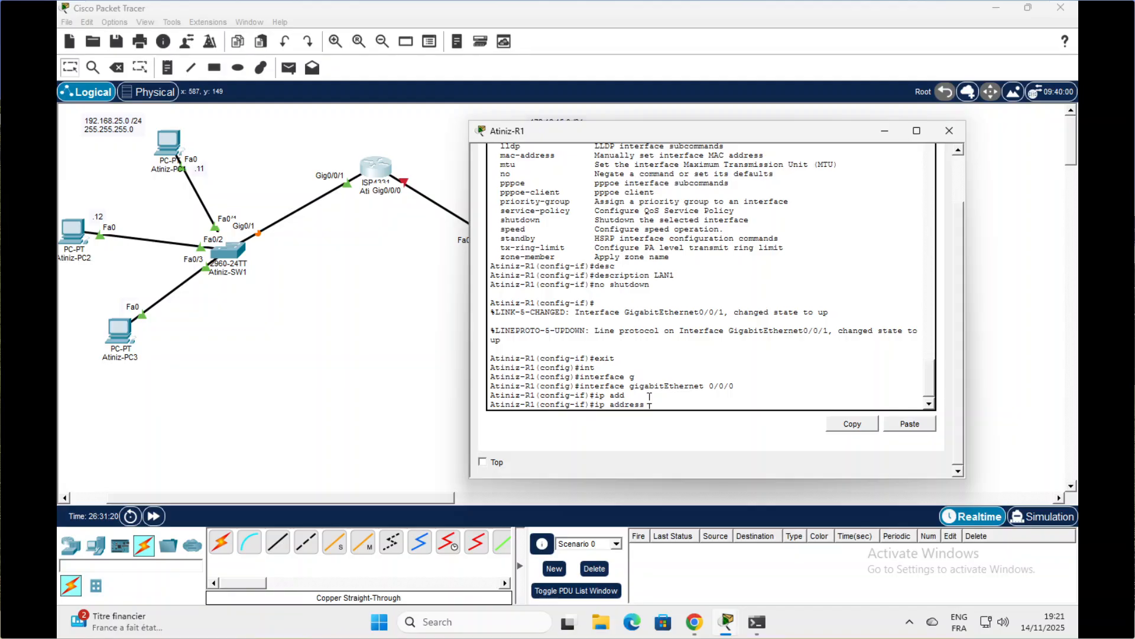
drag(656, 134, 692, 165)
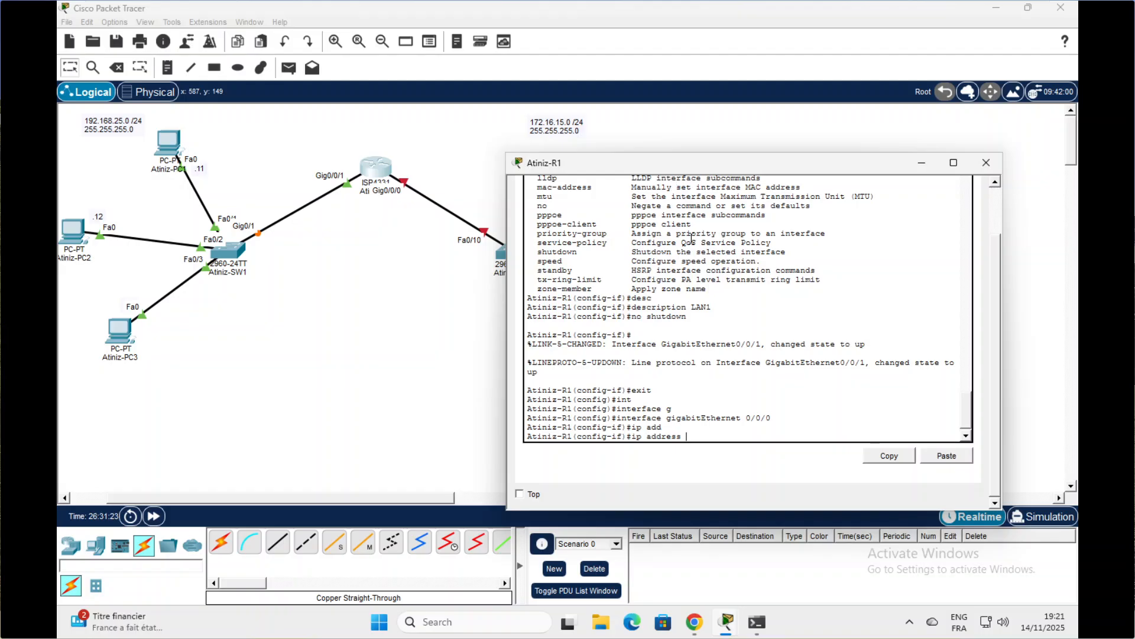
text(172.16.15.1 255.255.255.0)
key(Return)
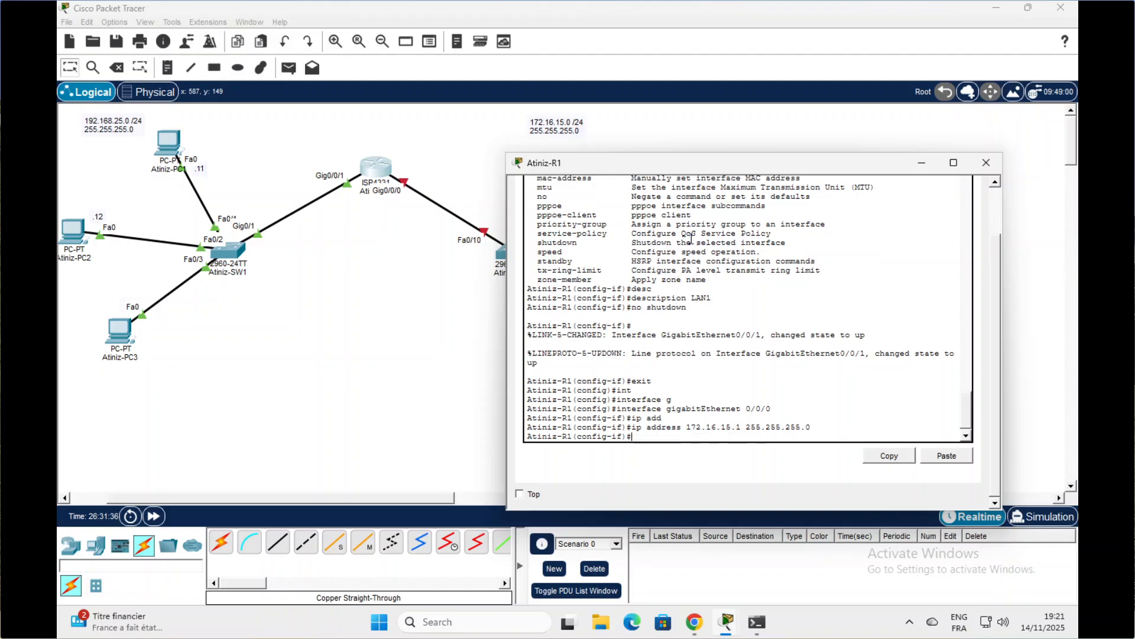
Enable the GigabitEthernet 0/0/0 interface with "no shutdown" and close the router's window
text(no shu)
key(Tab)
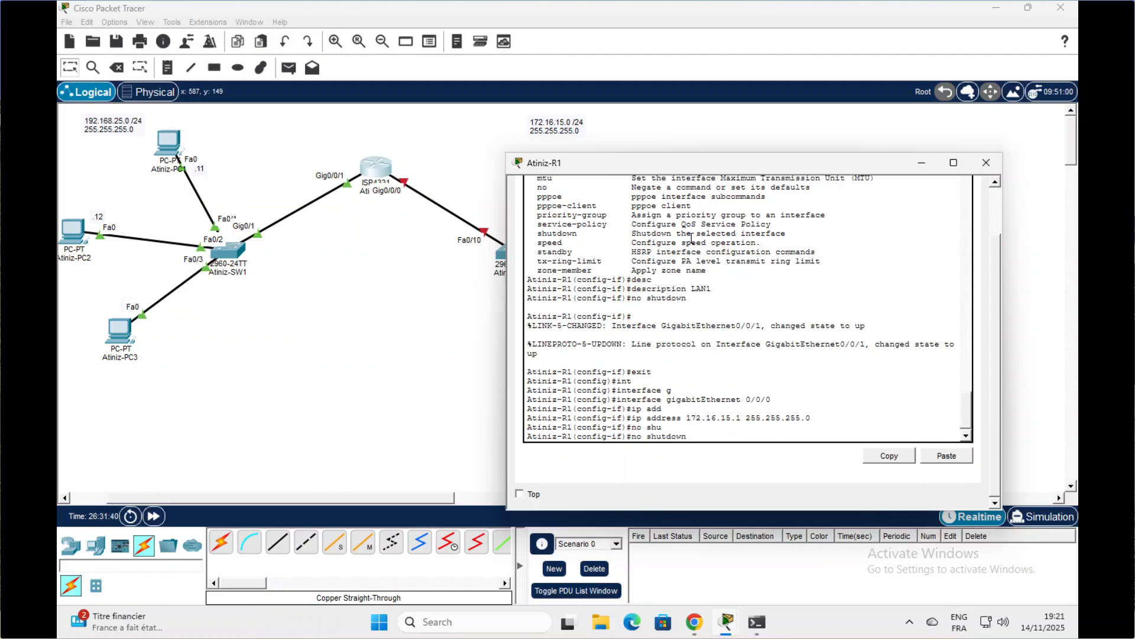
key(Return)
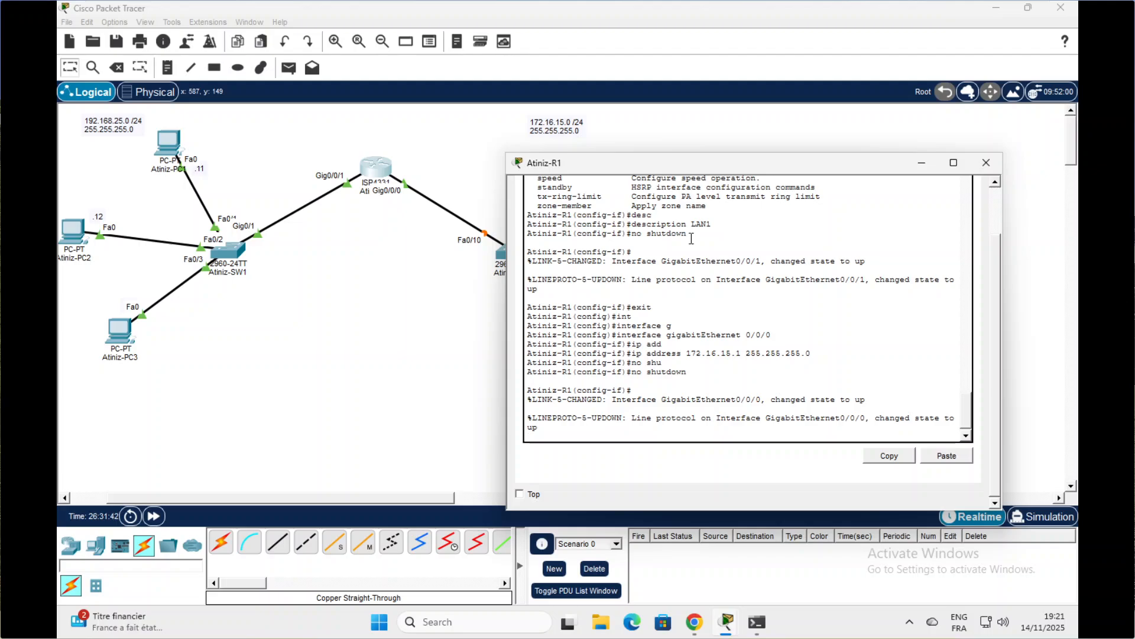
key(Return)
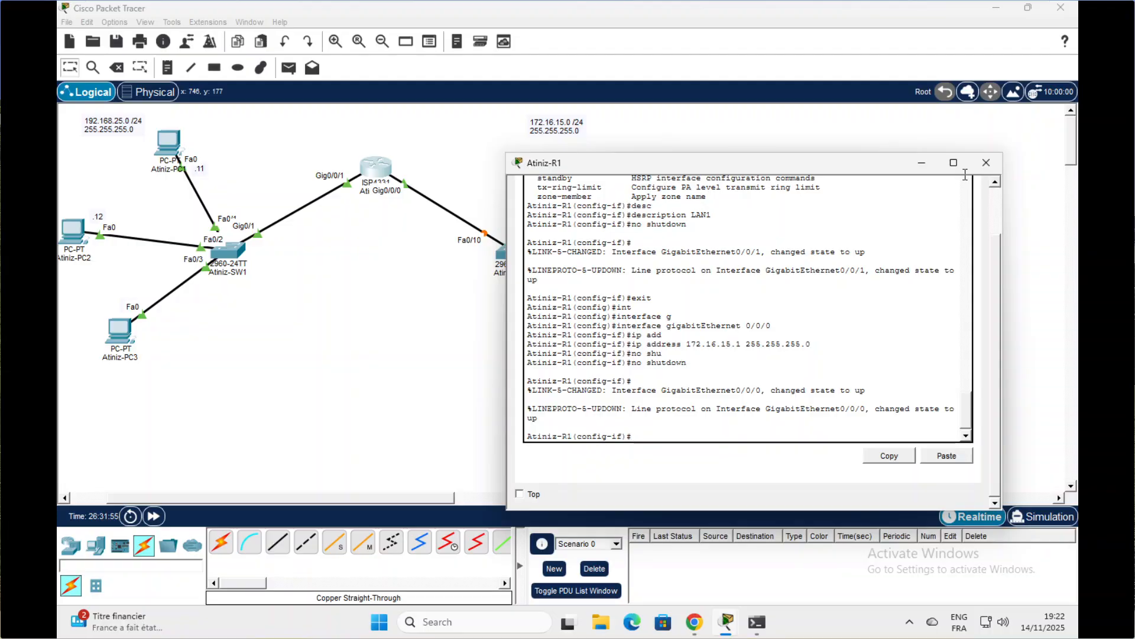
click(986, 163)
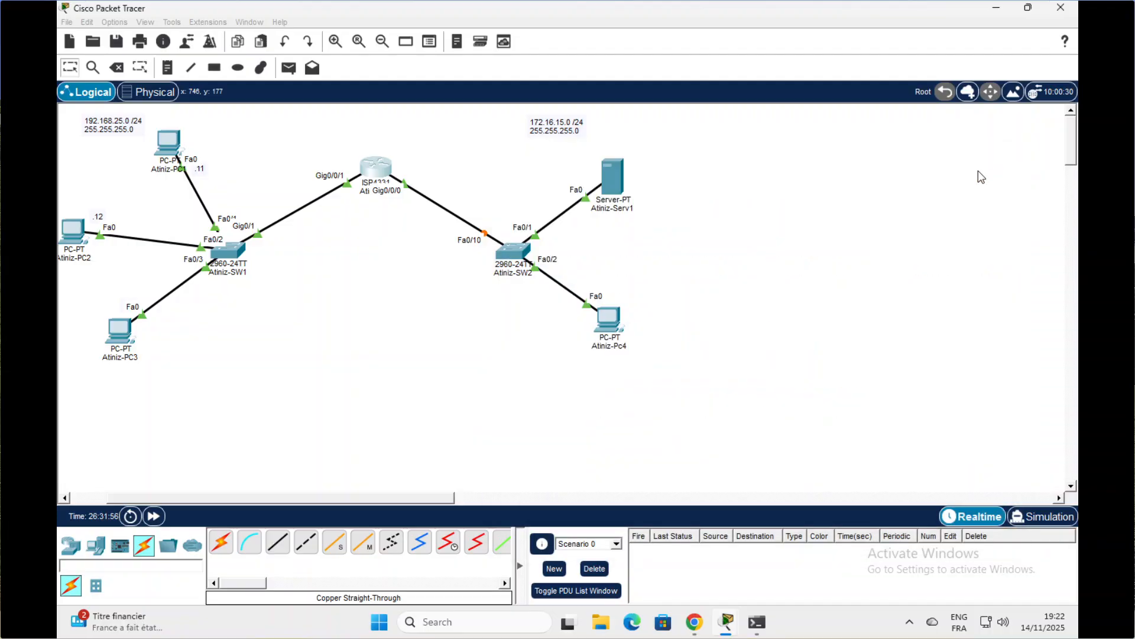
Fast-forward the network time twice so the link between the router and Atiniz-SW2 can come up
click(386, 319)
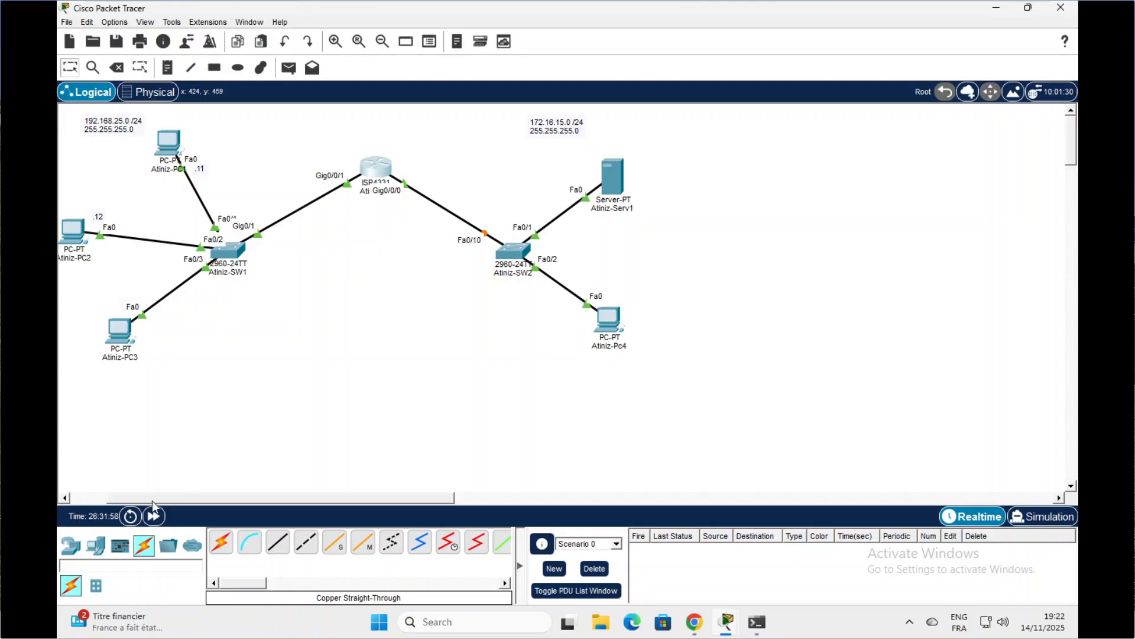
click(153, 516)
click(153, 516)
Ping 172.16.15.11 from the command prompt of Atiniz-PC1 and minimize the PC's window
click(167, 142)
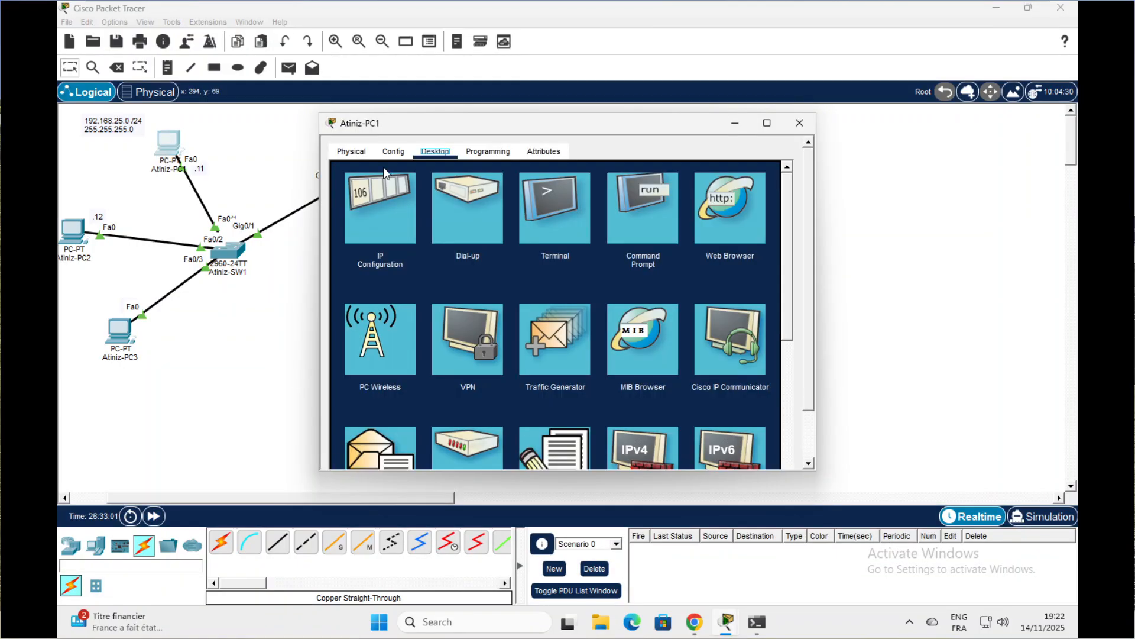
drag(448, 137, 535, 239)
click(718, 330)
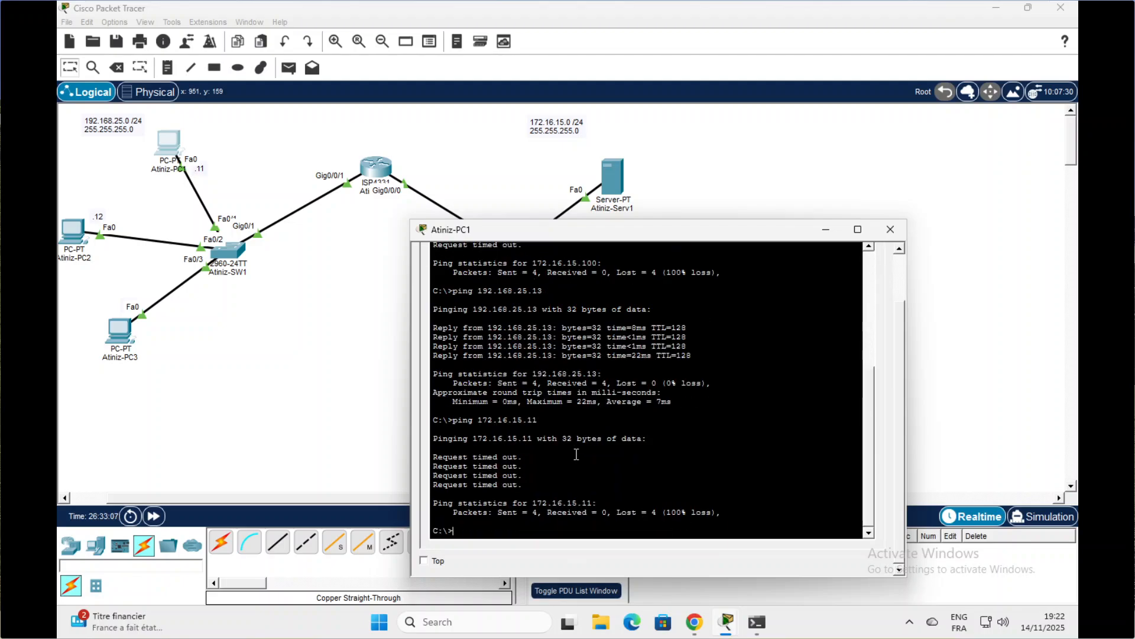
key(Up)
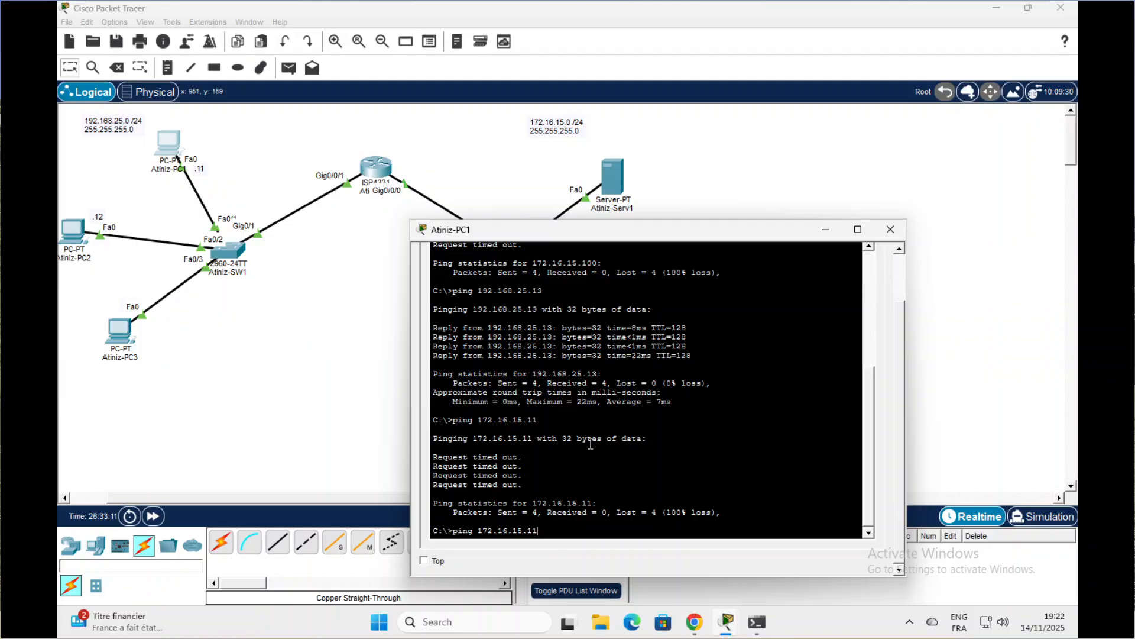
key(Return)
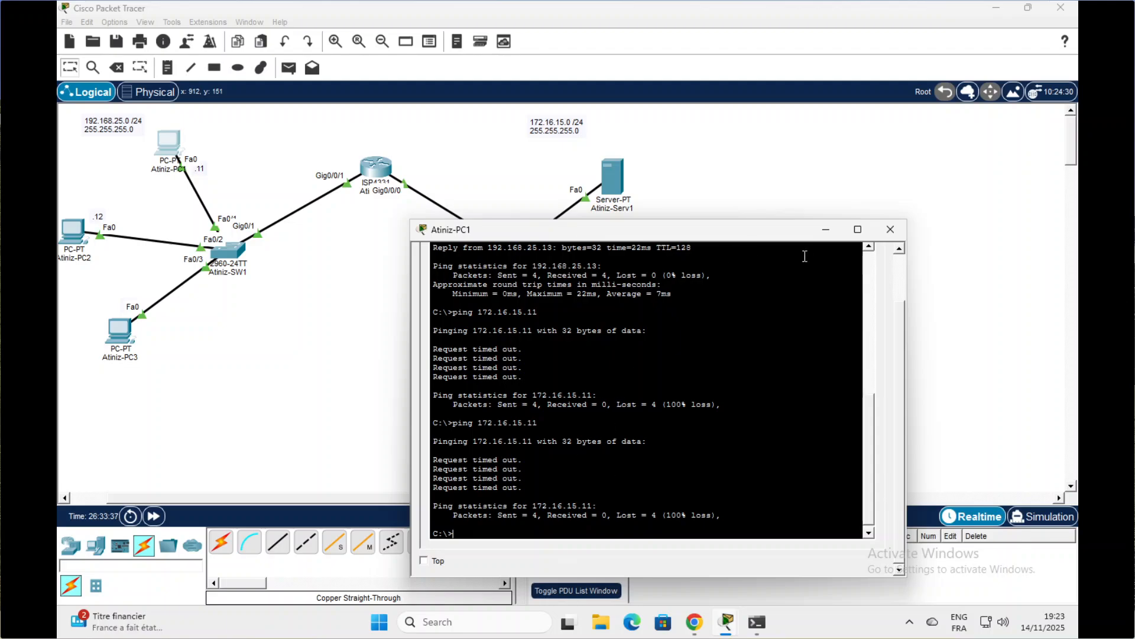
click(827, 230)
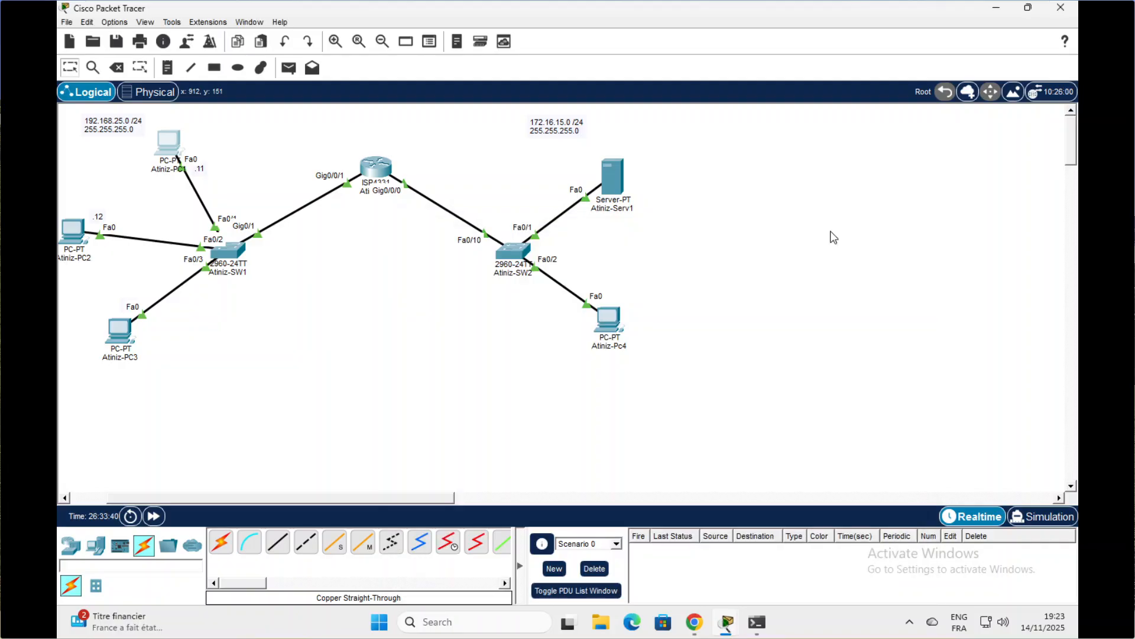
Switch to Simulation mode and repeat the ping to 172.16.15.11 from Atiniz-PC1
click(1041, 523)
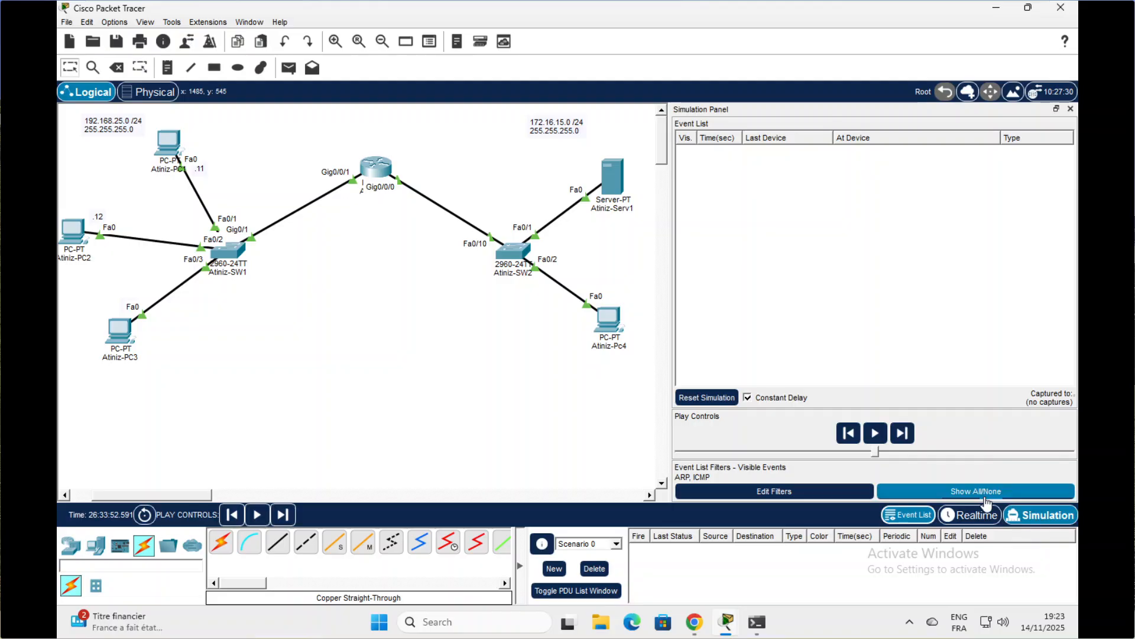
click(167, 143)
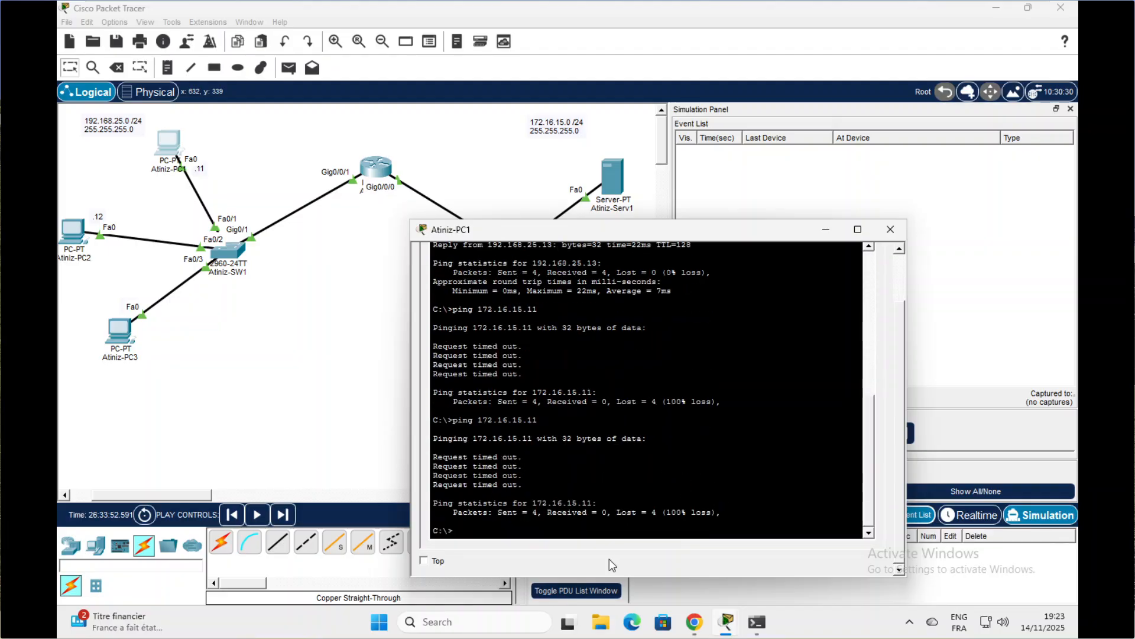
key(Up)
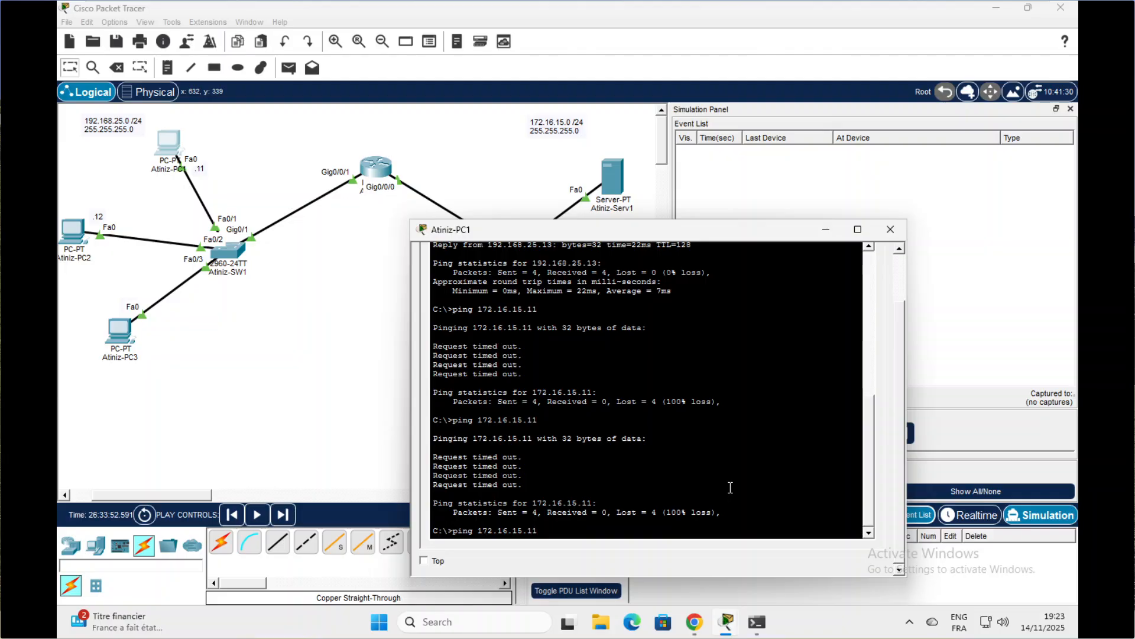
key(Return)
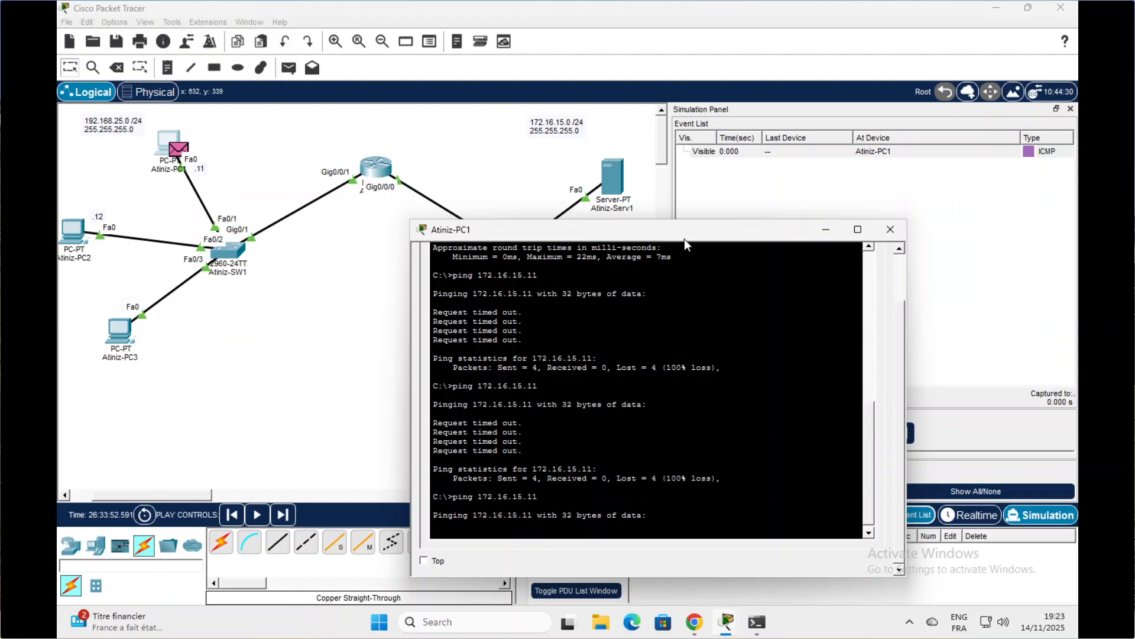
Uncover the topology, advance the simulation by one event to follow the ICMP packet, and return to Realtime mode
drag(684, 234, 566, 261)
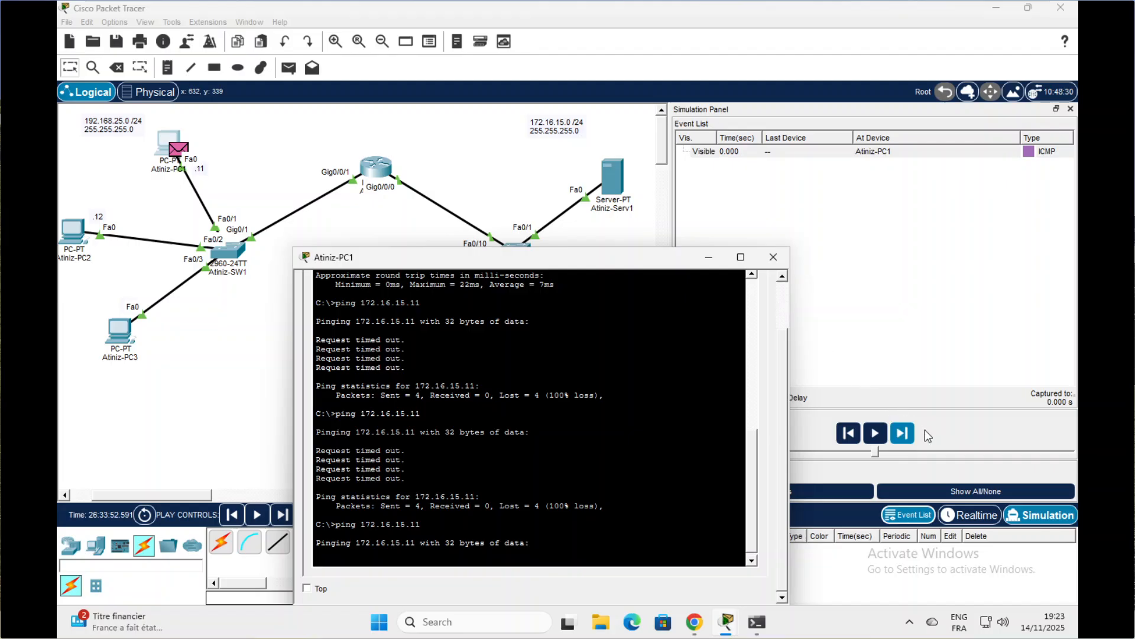
click(708, 258)
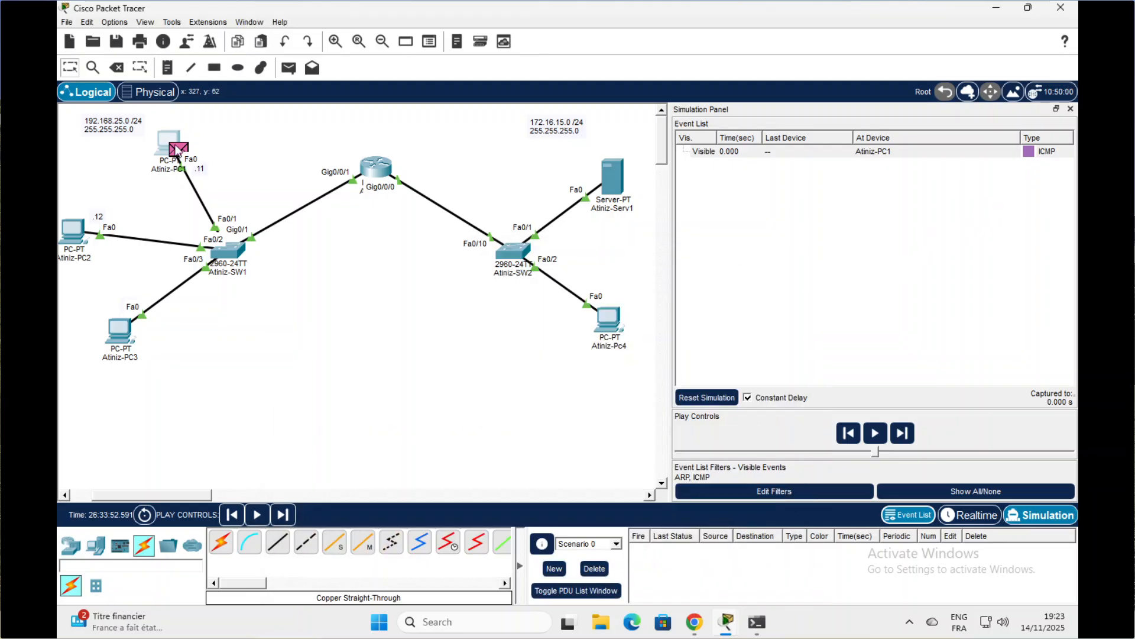
click(901, 433)
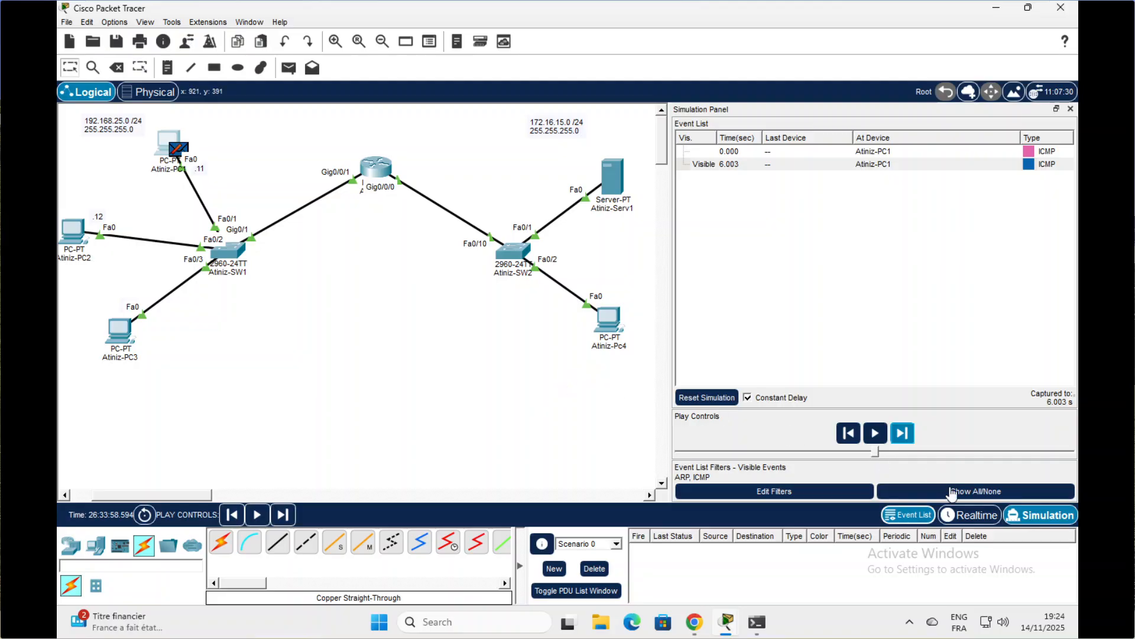
click(972, 516)
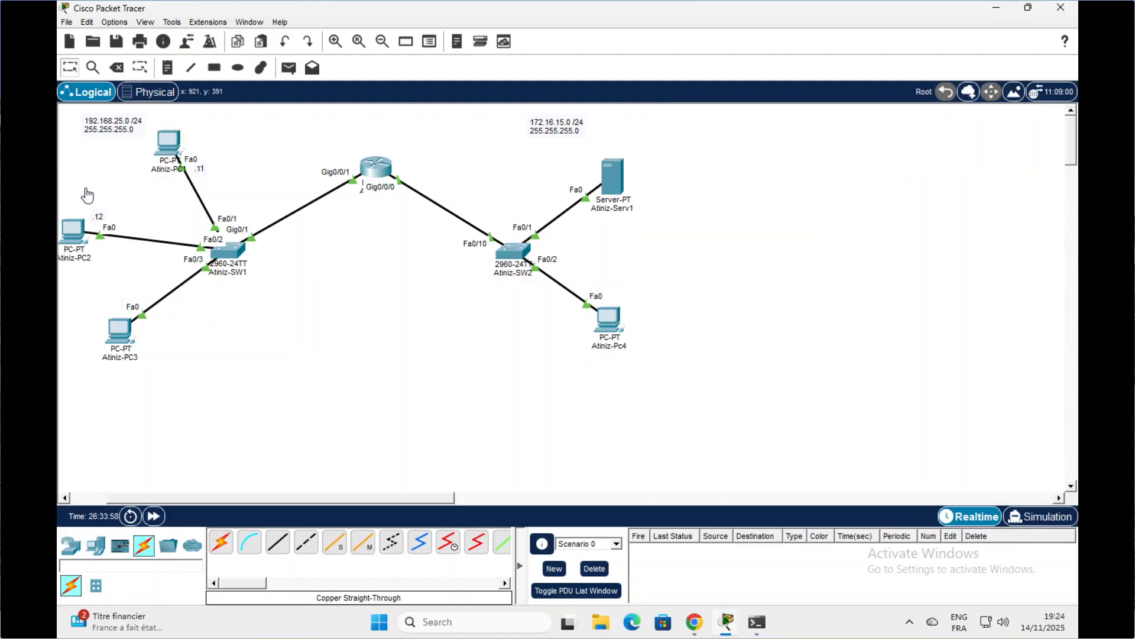
Set the IPv4 default gateway of Atiniz-PC1 to 192.168.25.1 and close its IP configuration
click(168, 145)
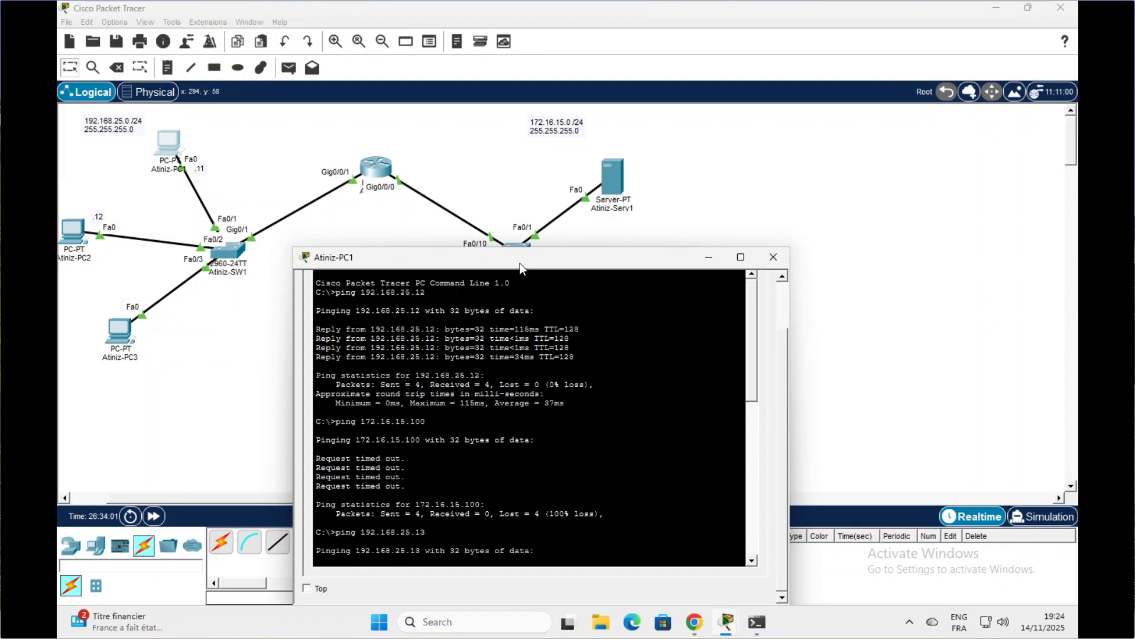
drag(521, 258, 532, 180)
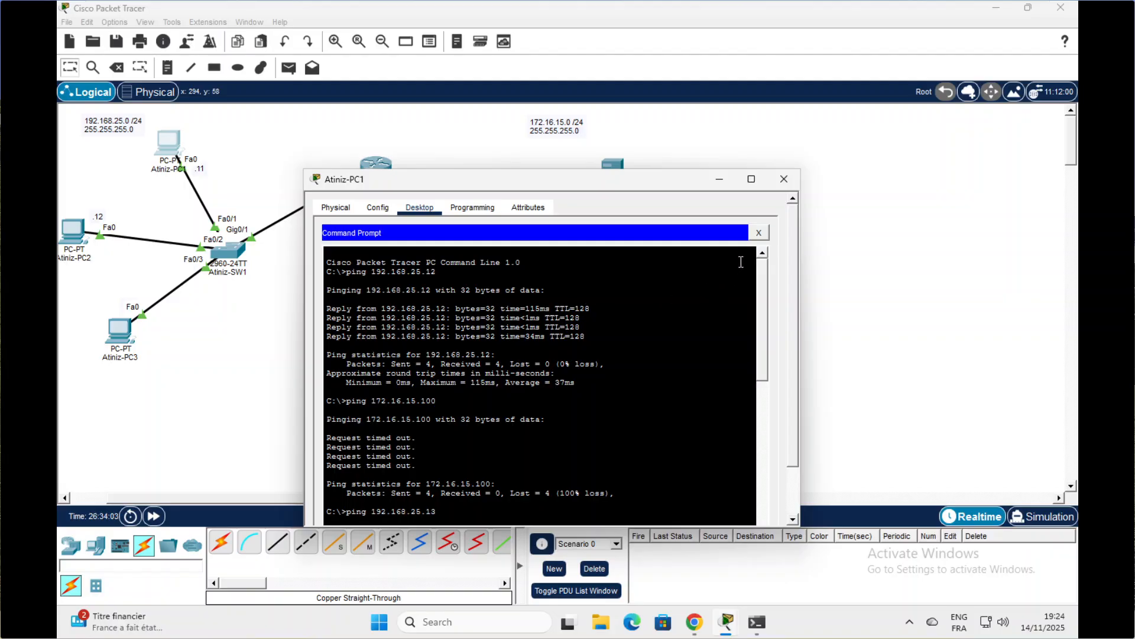
click(760, 234)
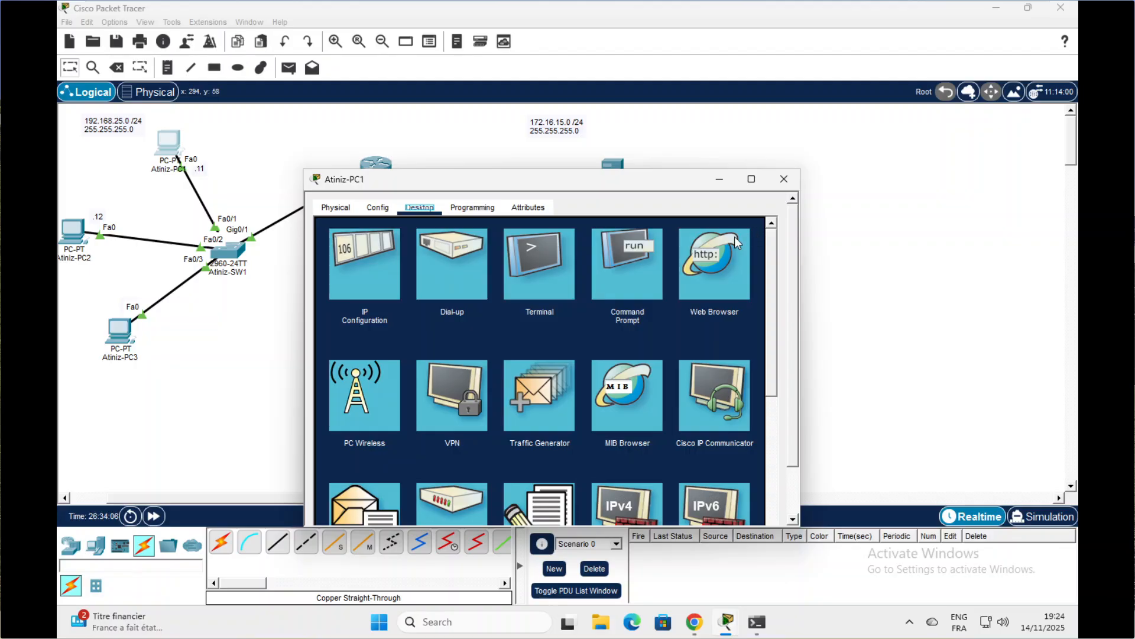
click(350, 265)
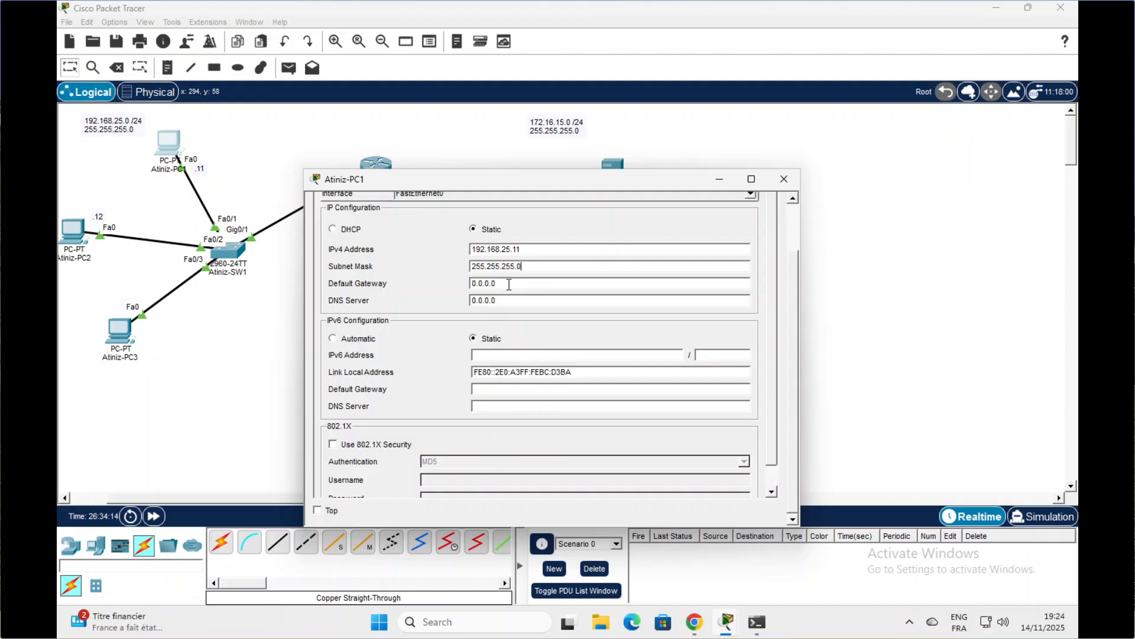
key(Tab)
text(192.168.25.1)
drag(432, 181, 570, 224)
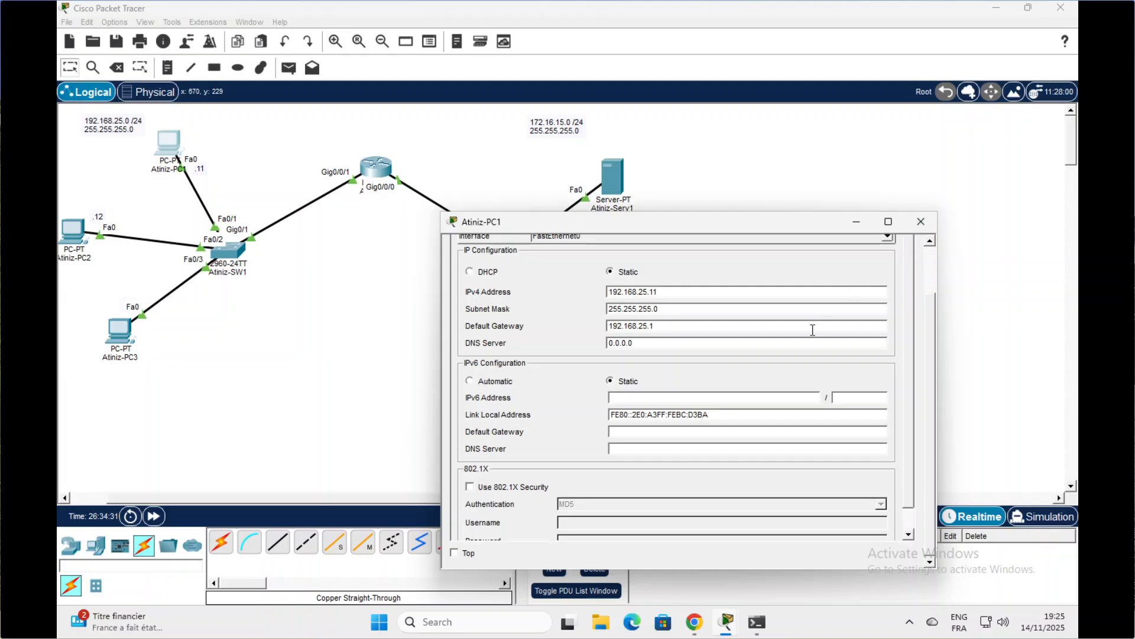
scroll(831, 328, up, 2)
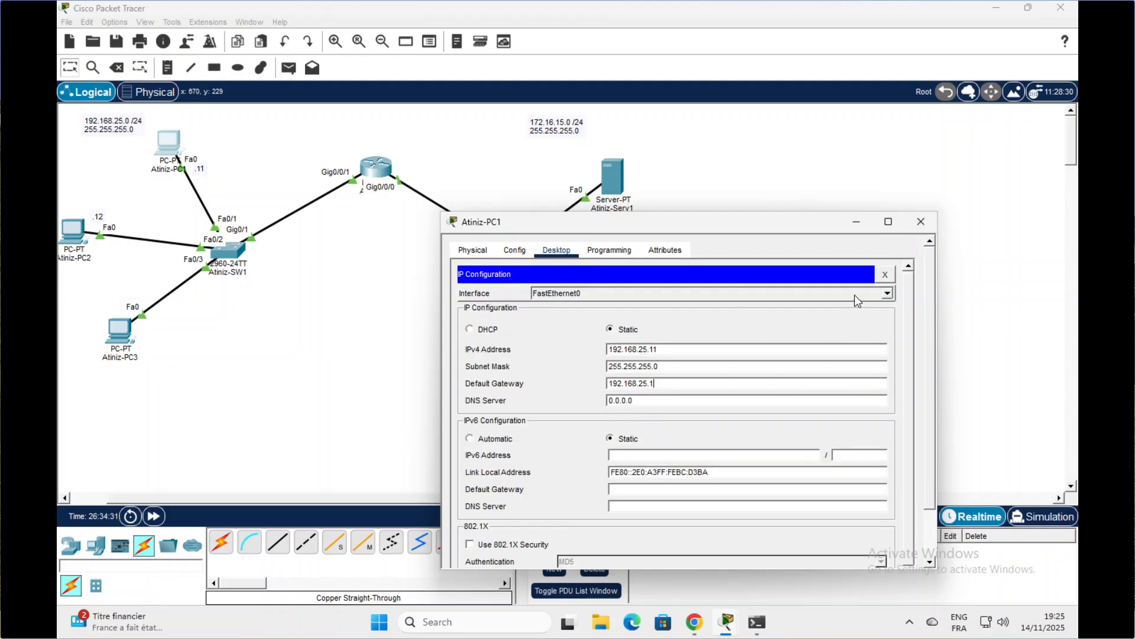
click(885, 274)
Set the IPv4 default gateway of Atiniz-Pc4 to 172.16.15.1 and close the PC's window
drag(716, 227, 518, 390)
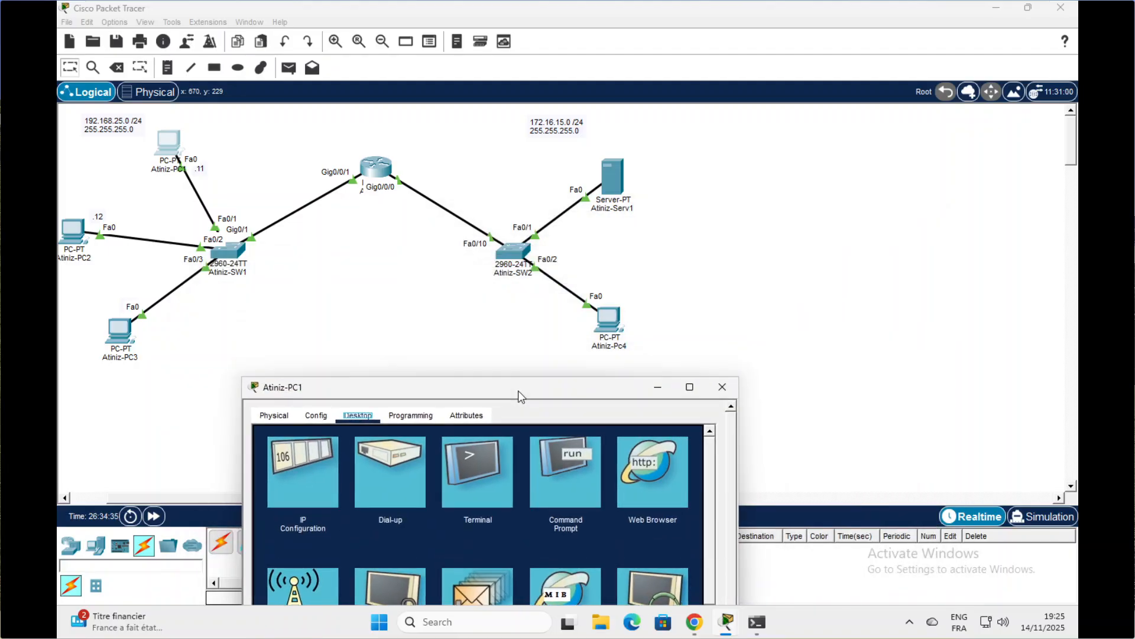
click(612, 320)
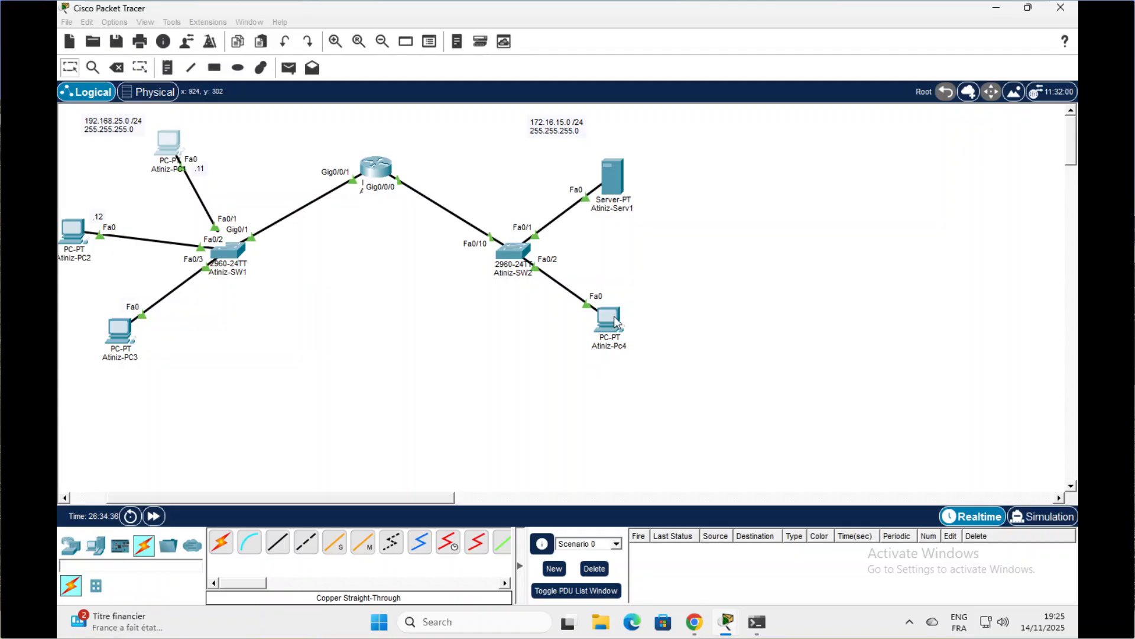
click(380, 230)
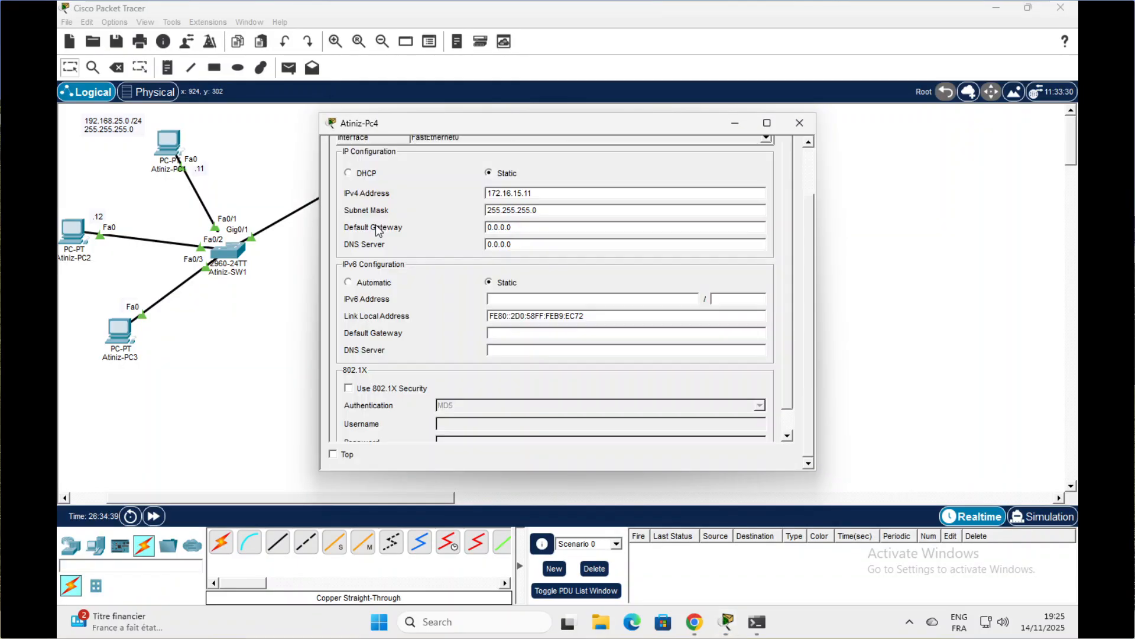
click(513, 227)
double_click(494, 223)
text(172.16.15.1)
scroll(774, 205, up, 3)
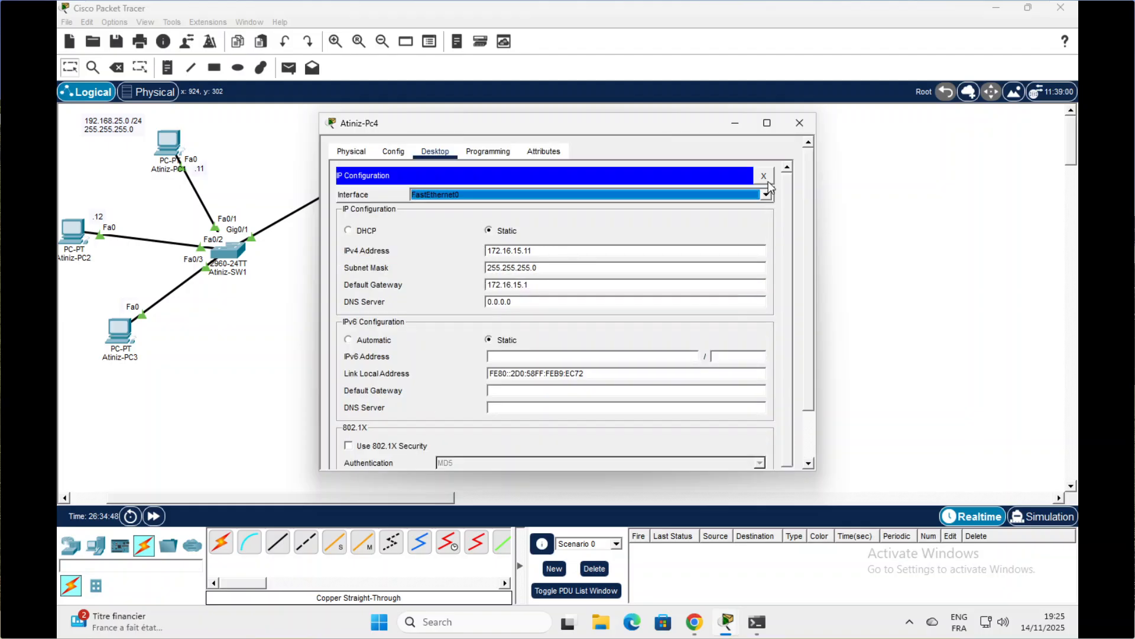
click(764, 175)
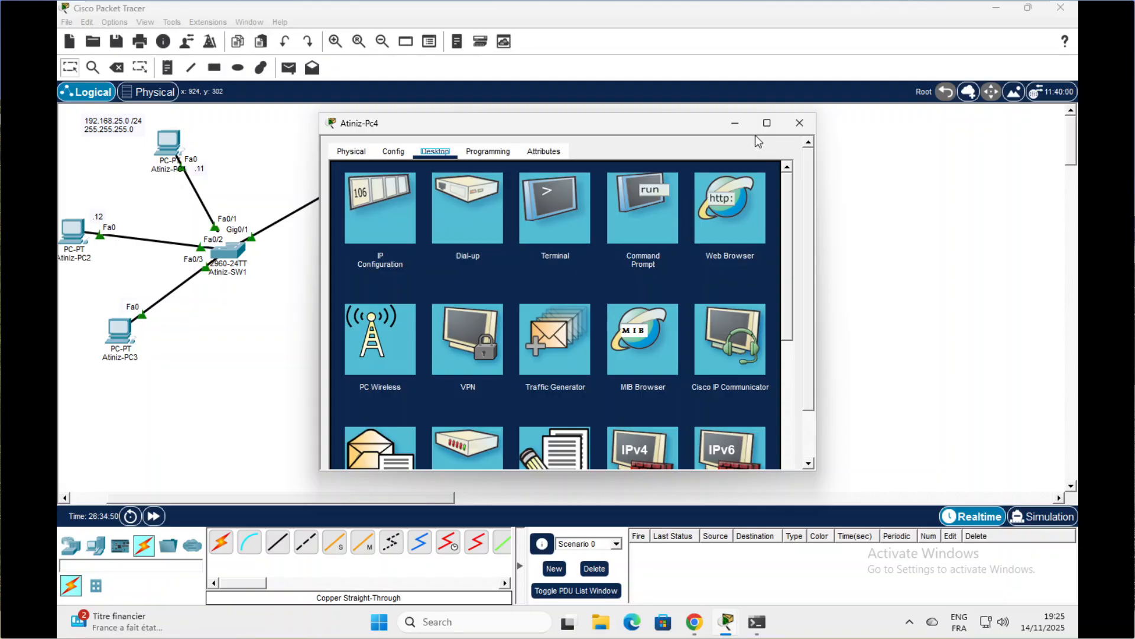
click(797, 126)
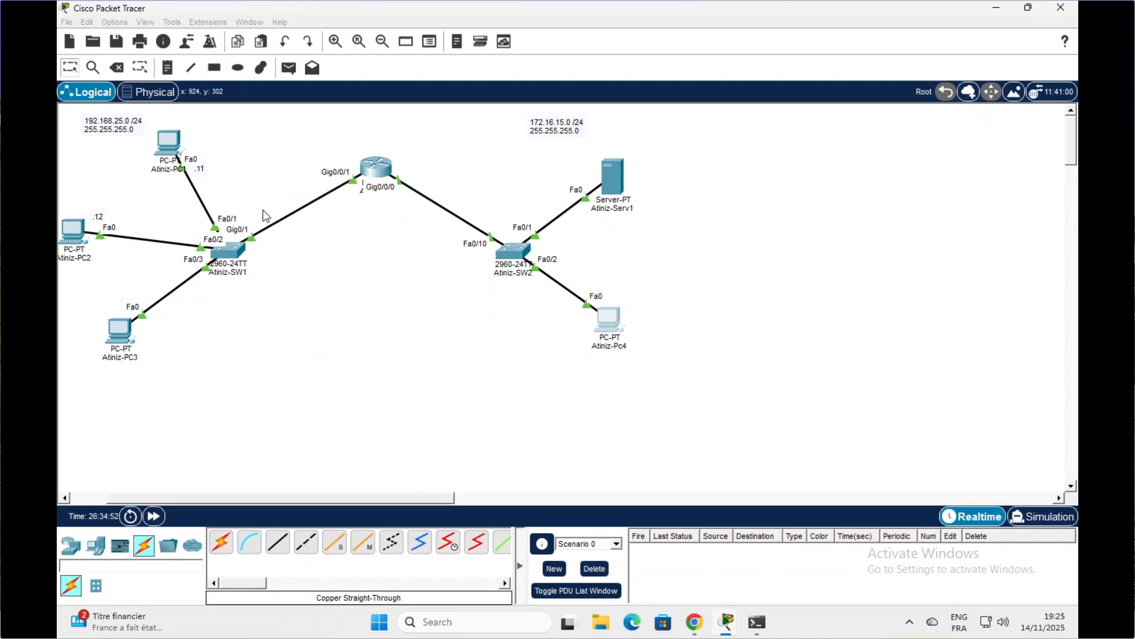
Review the IP configuration of Atiniz-PC1, including its IPv4 address and default gateway, and close the configuration
click(170, 149)
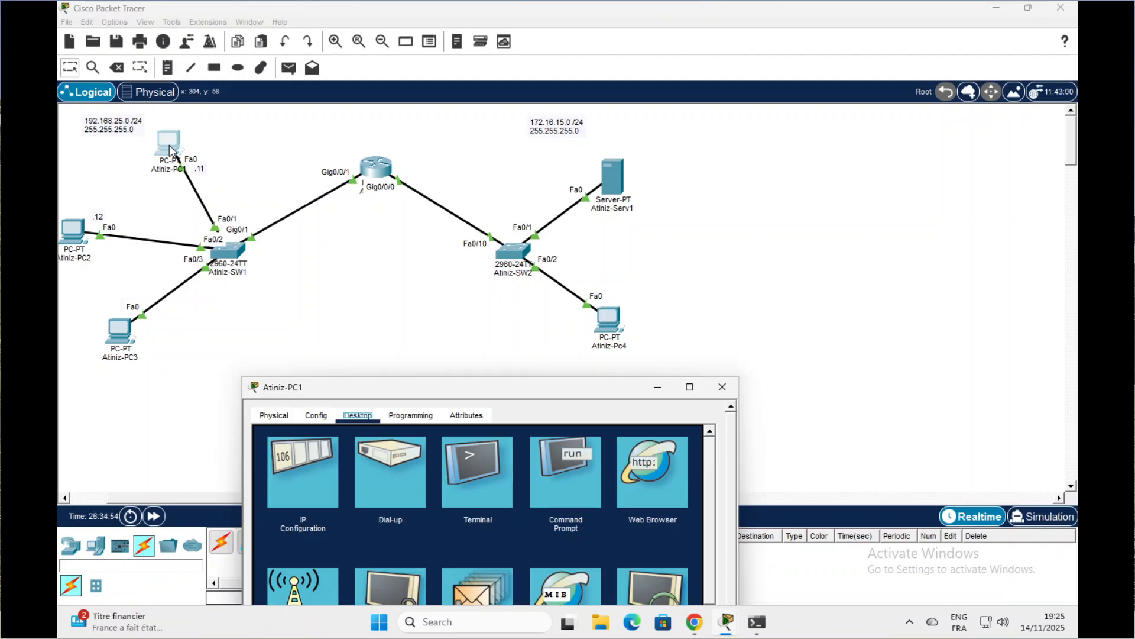
drag(453, 389, 433, 273)
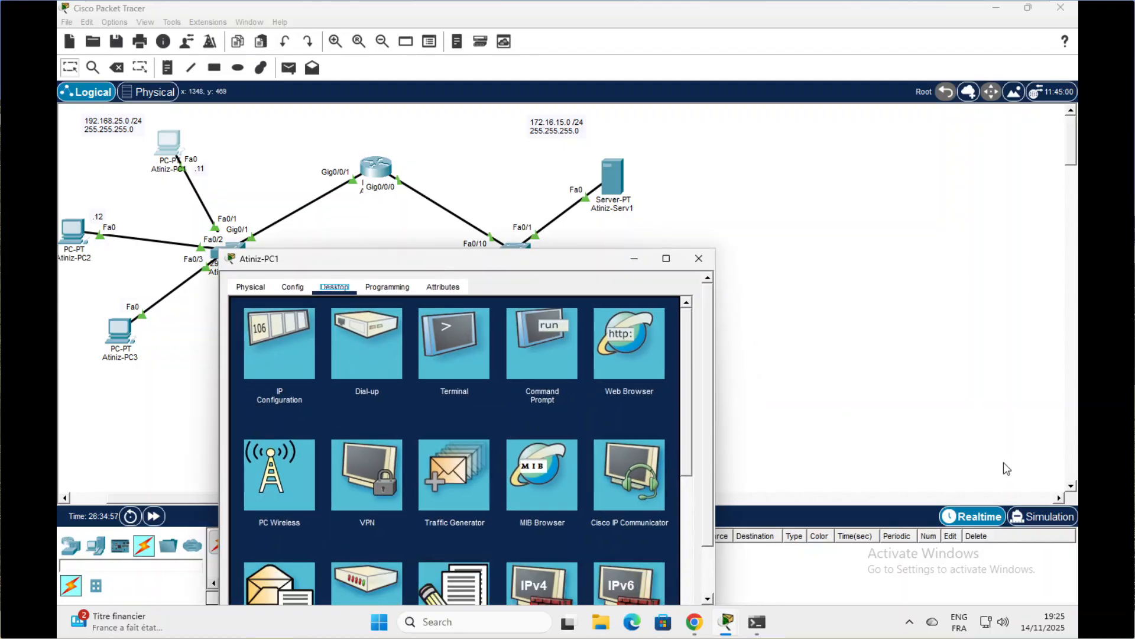
click(278, 346)
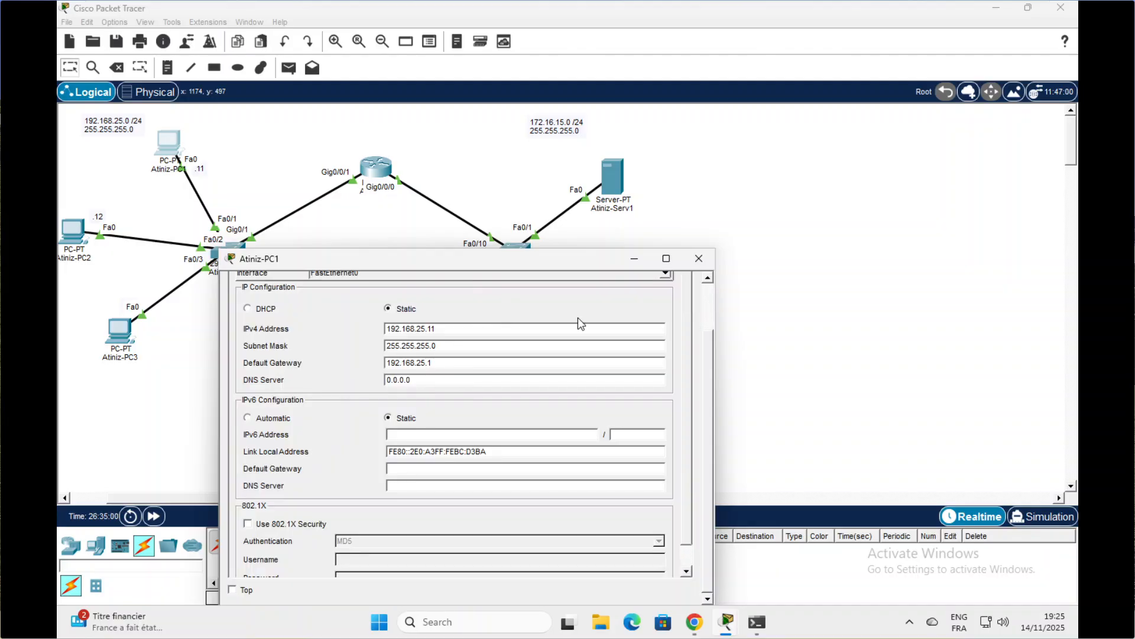
scroll(615, 309, up, 2)
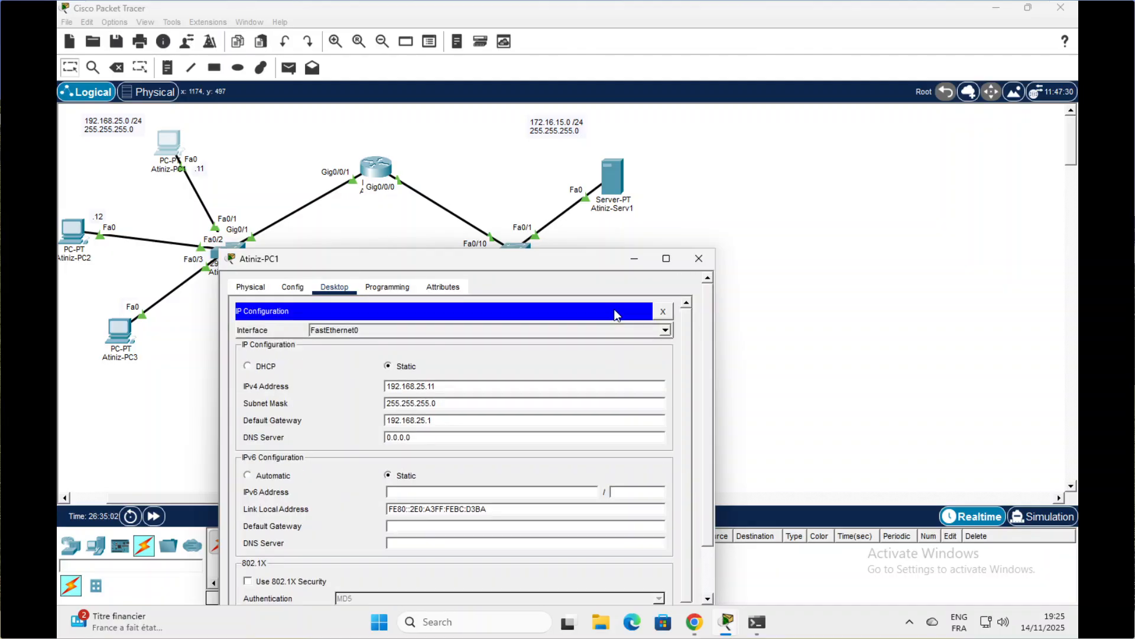
click(661, 314)
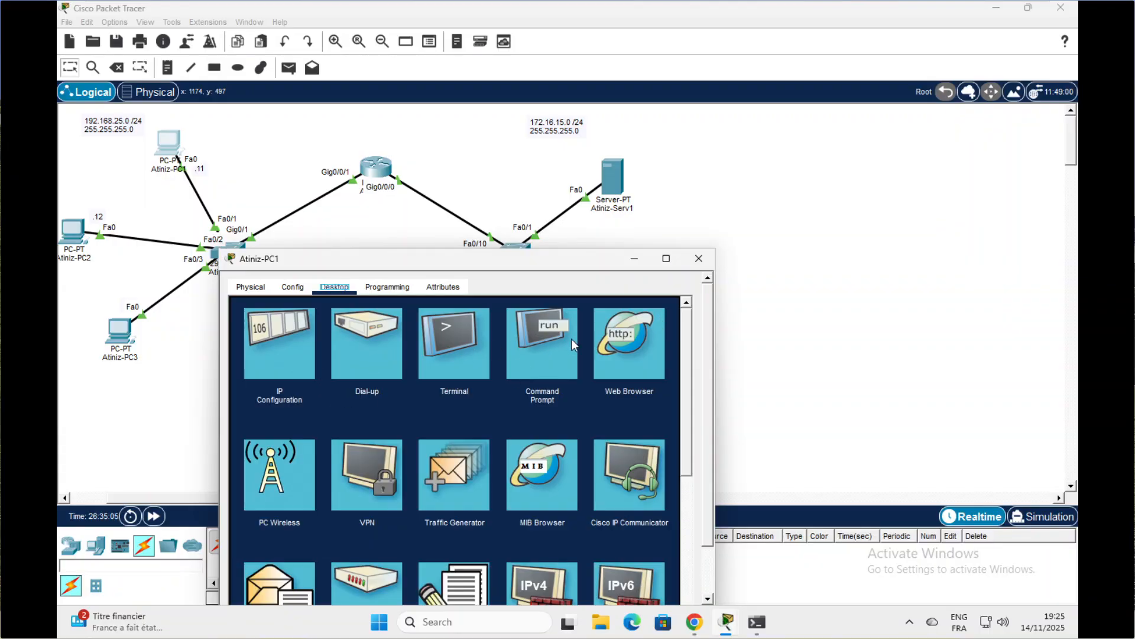
Ping 172.16.15.11 from the Command Prompt of Atiniz-PC1 and close the PC's window
click(555, 344)
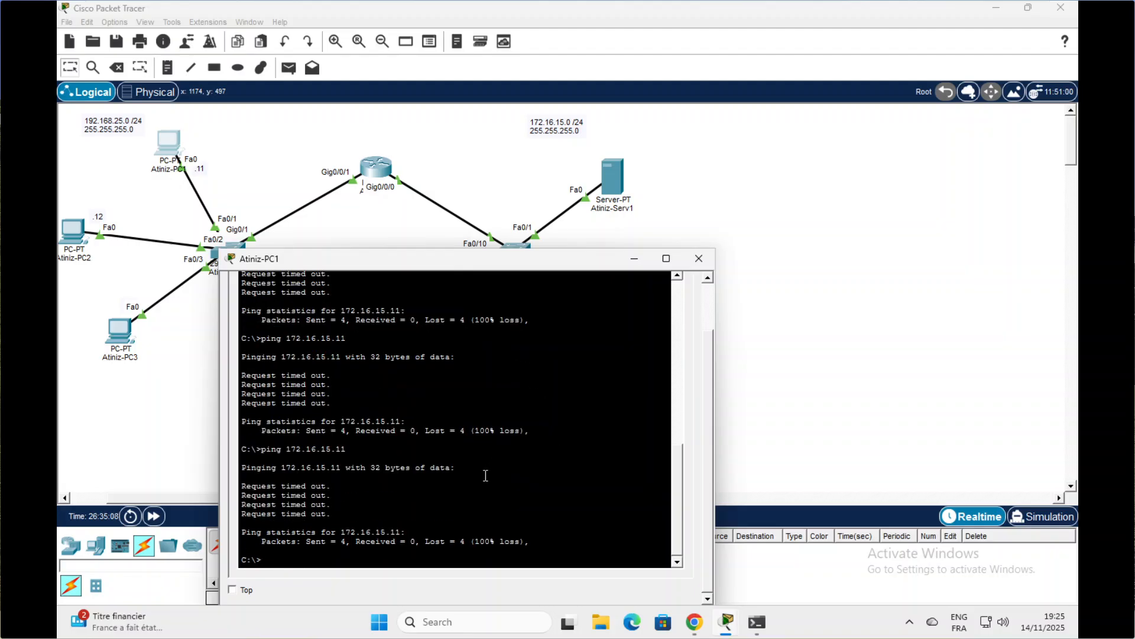
key(Up)
key(Return)
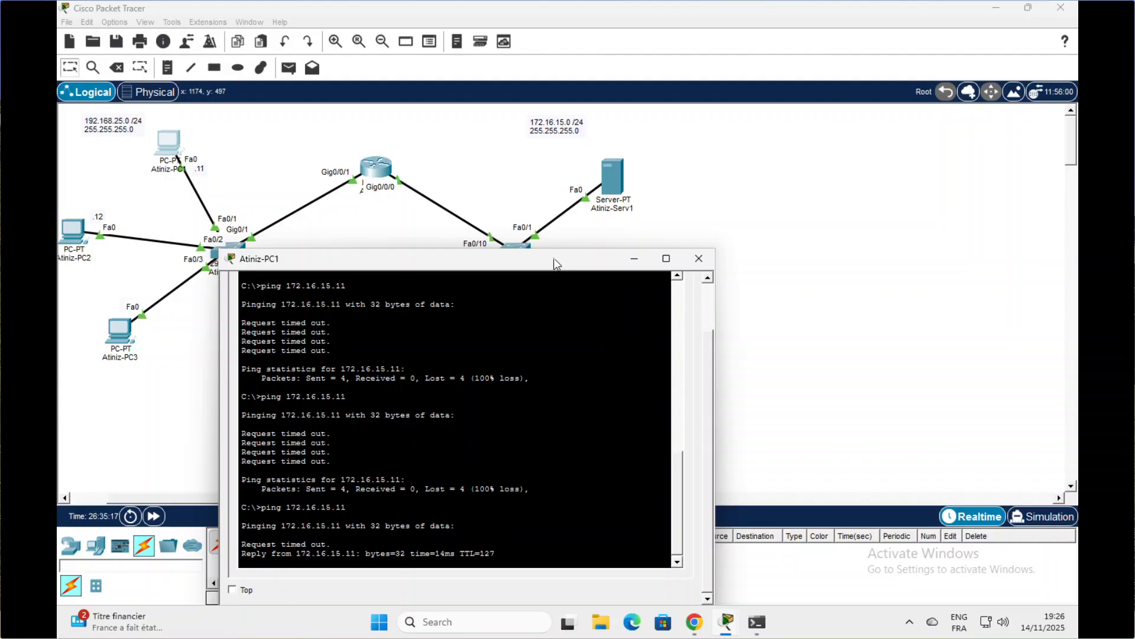
drag(554, 261, 530, 238)
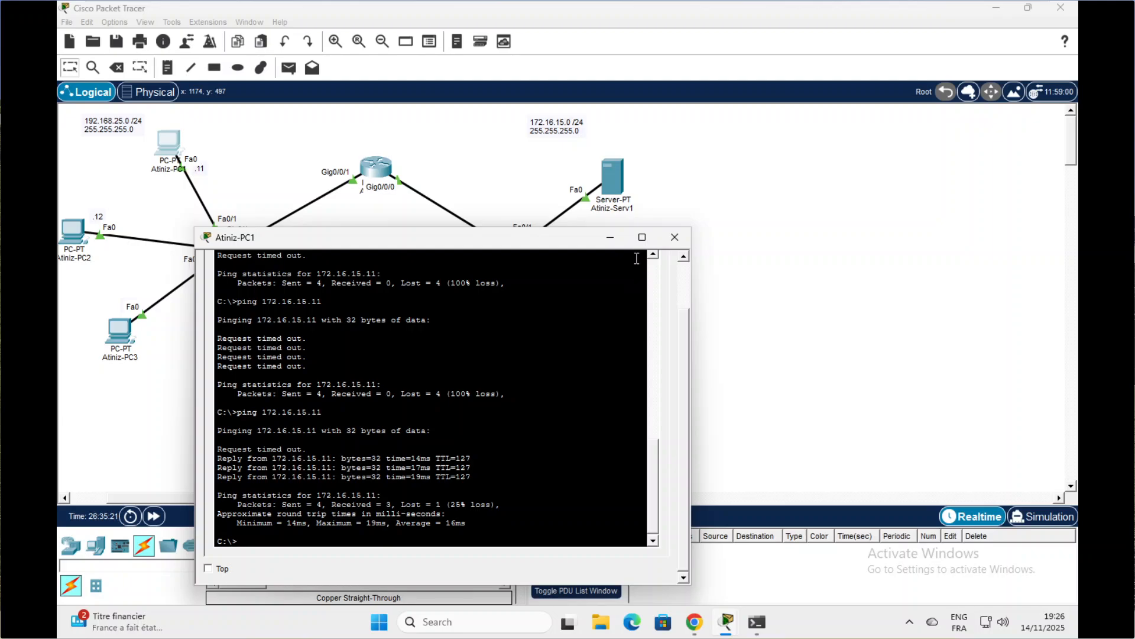
click(673, 243)
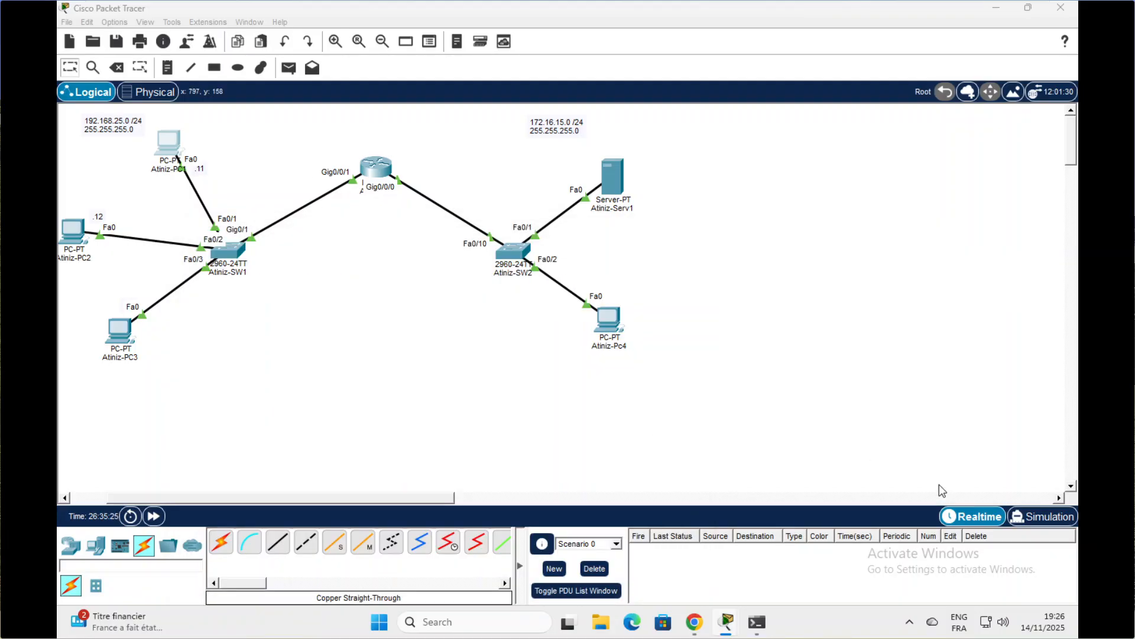
Switch to Simulation mode, repeat the ping to 172.16.15.11 from Atiniz-PC1, and minimize the PC's window
click(1036, 518)
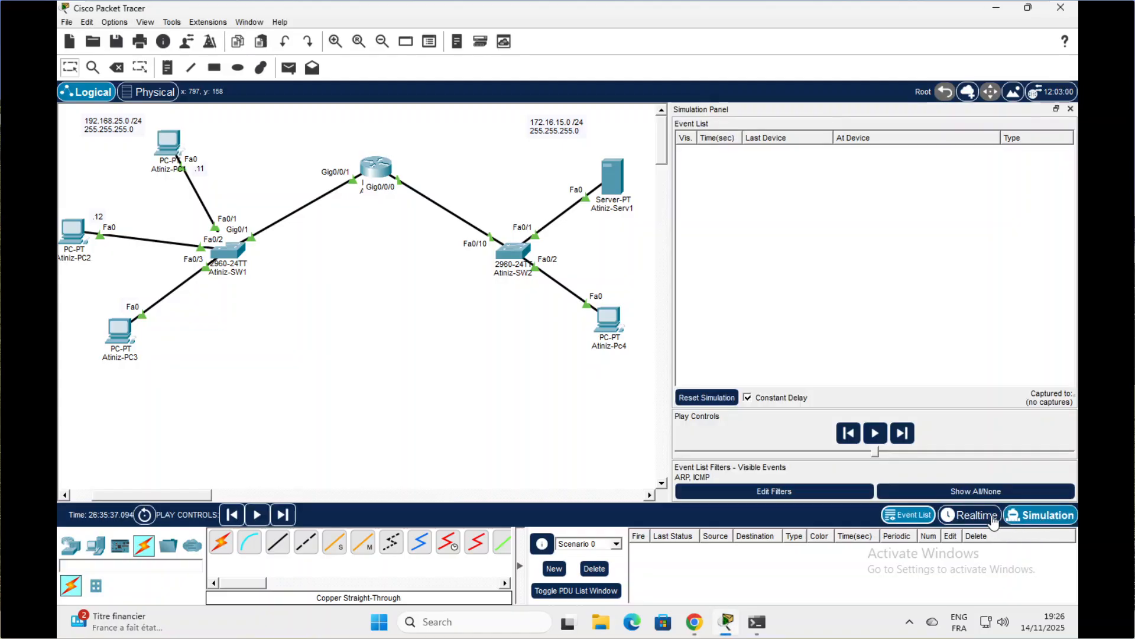
drag(165, 148, 170, 147)
click(170, 140)
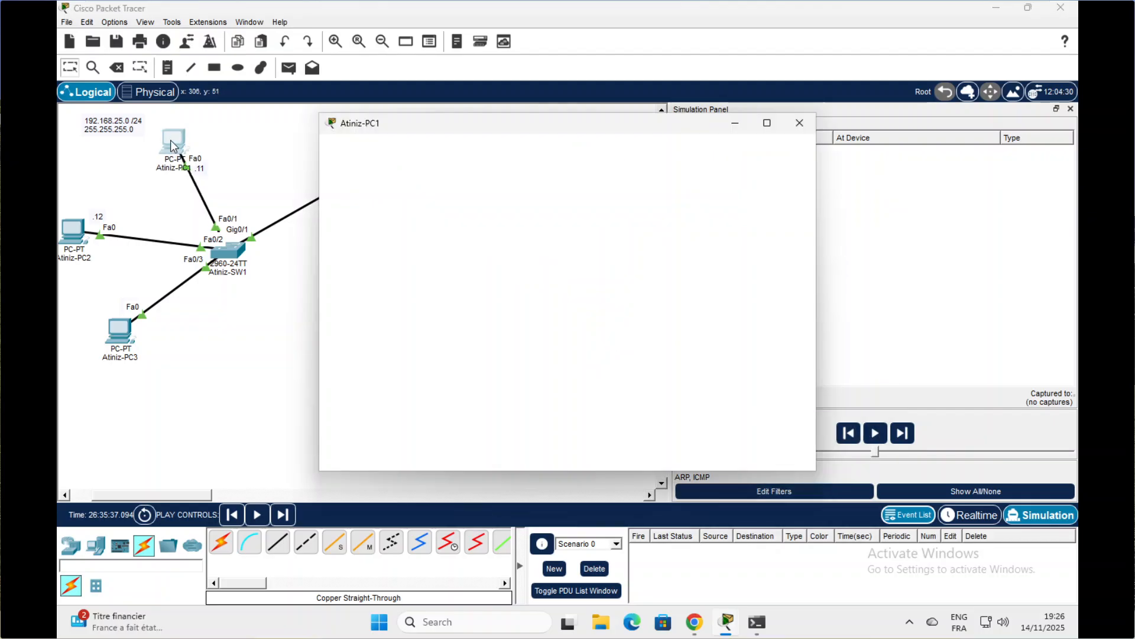
click(622, 221)
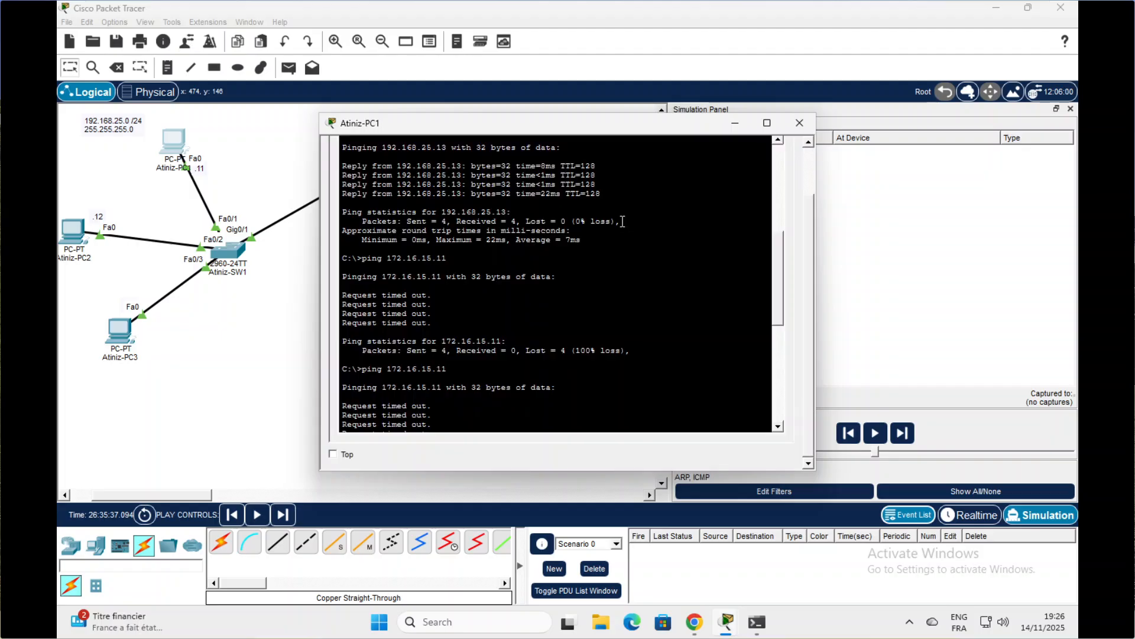
scroll(538, 373, down, 7)
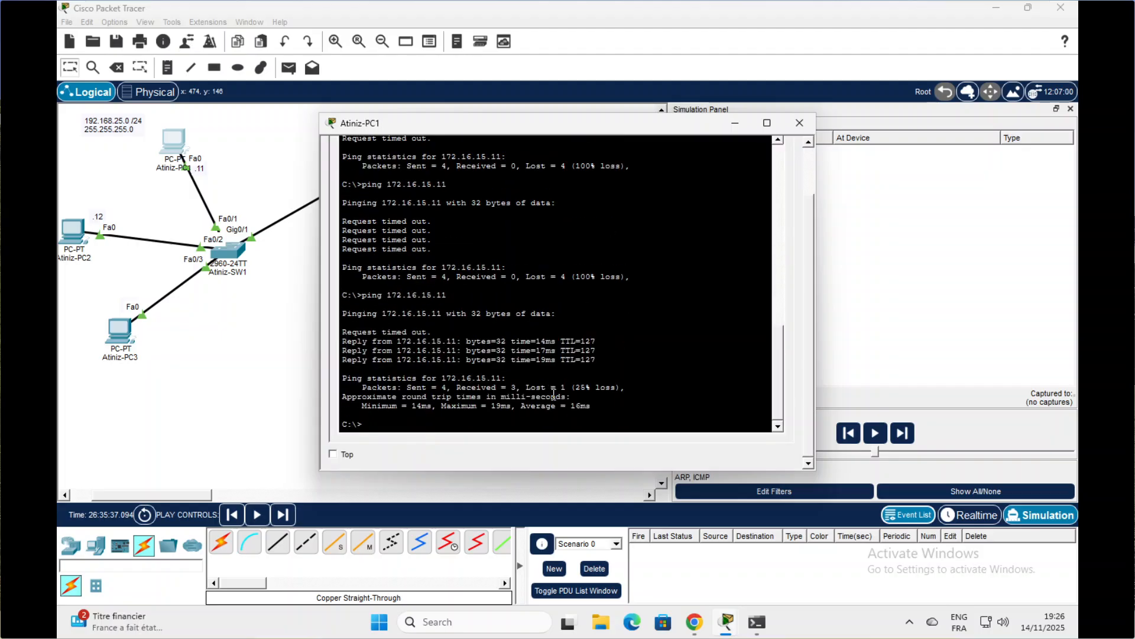
key(Up)
key(Return)
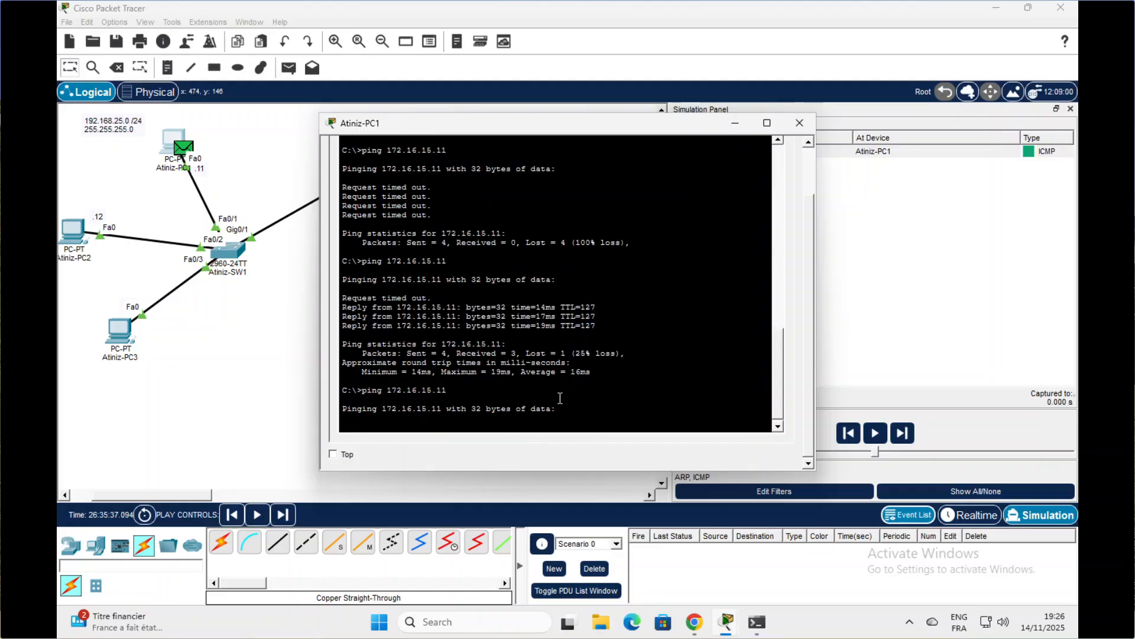
click(734, 123)
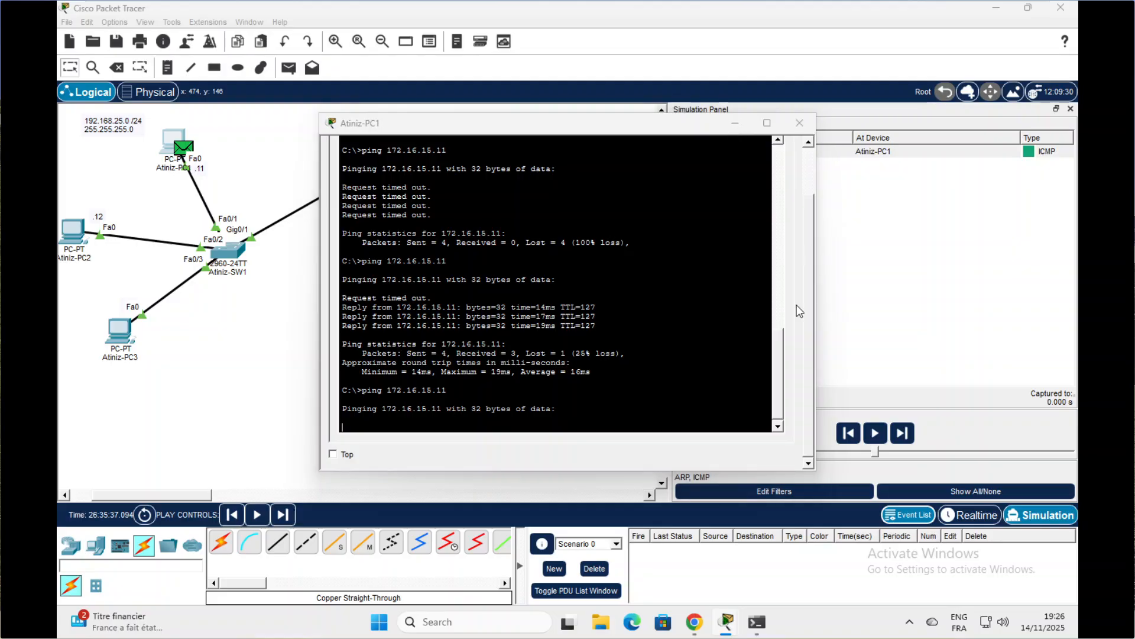
Advance the simulation event by event to follow the ICMP packet to Atiniz-Pc4 and its reply back to Atiniz-R1
click(904, 438)
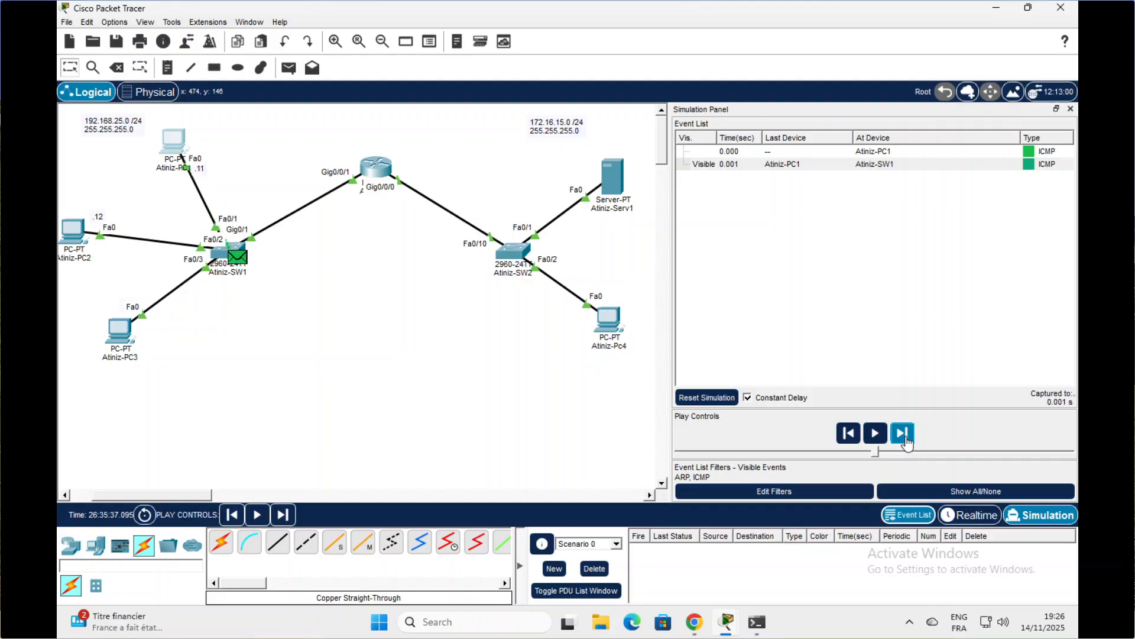
click(903, 435)
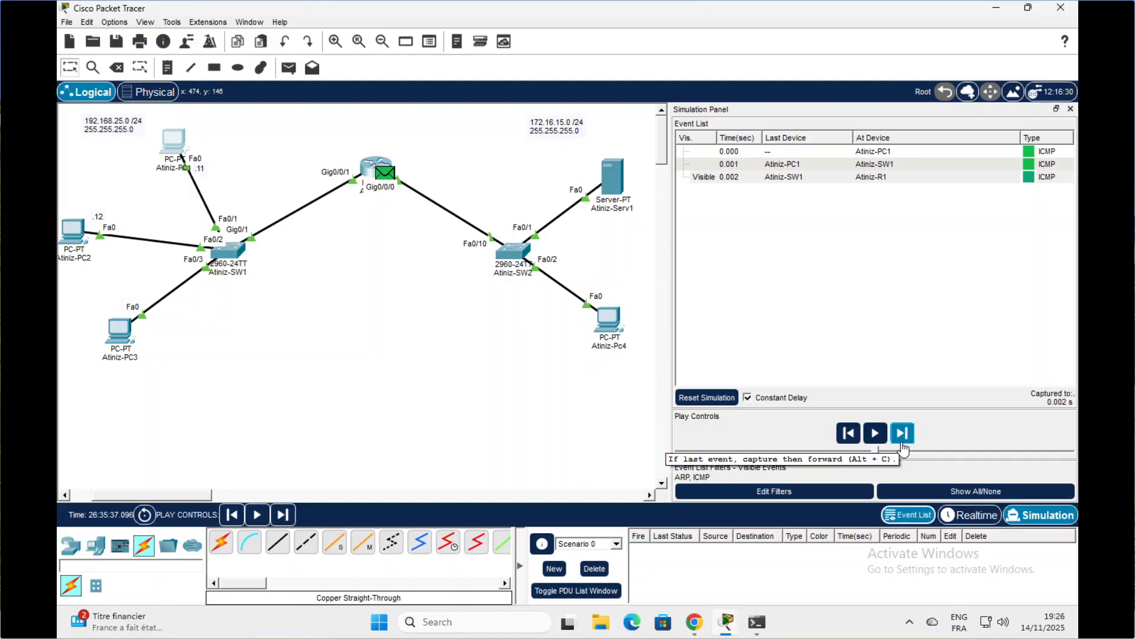
click(902, 442)
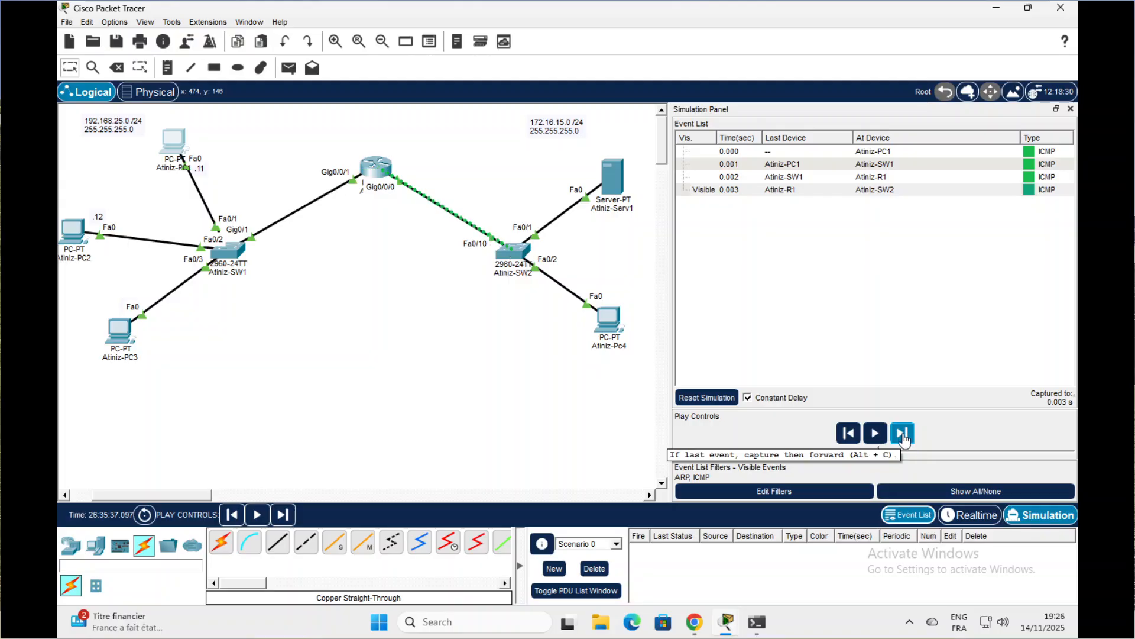
click(902, 438)
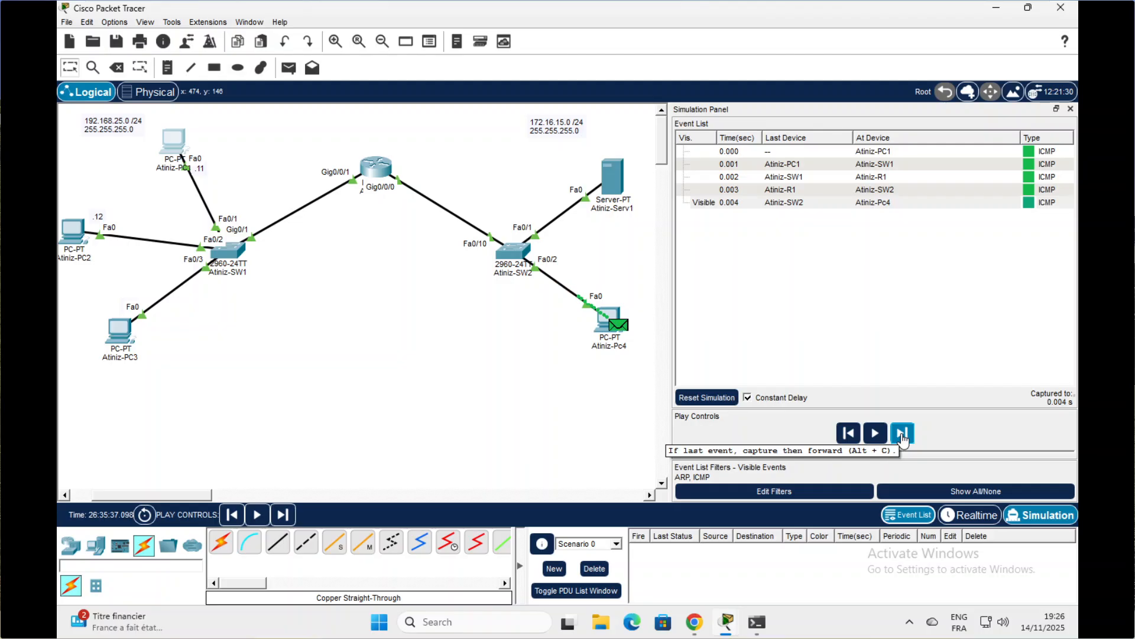
click(902, 436)
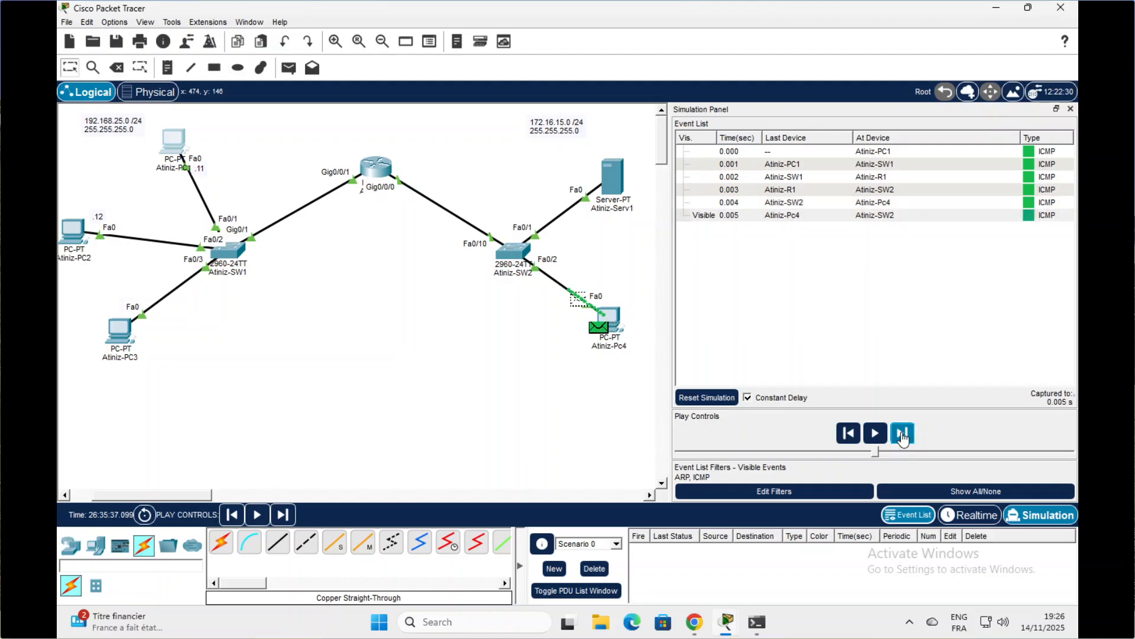
click(903, 436)
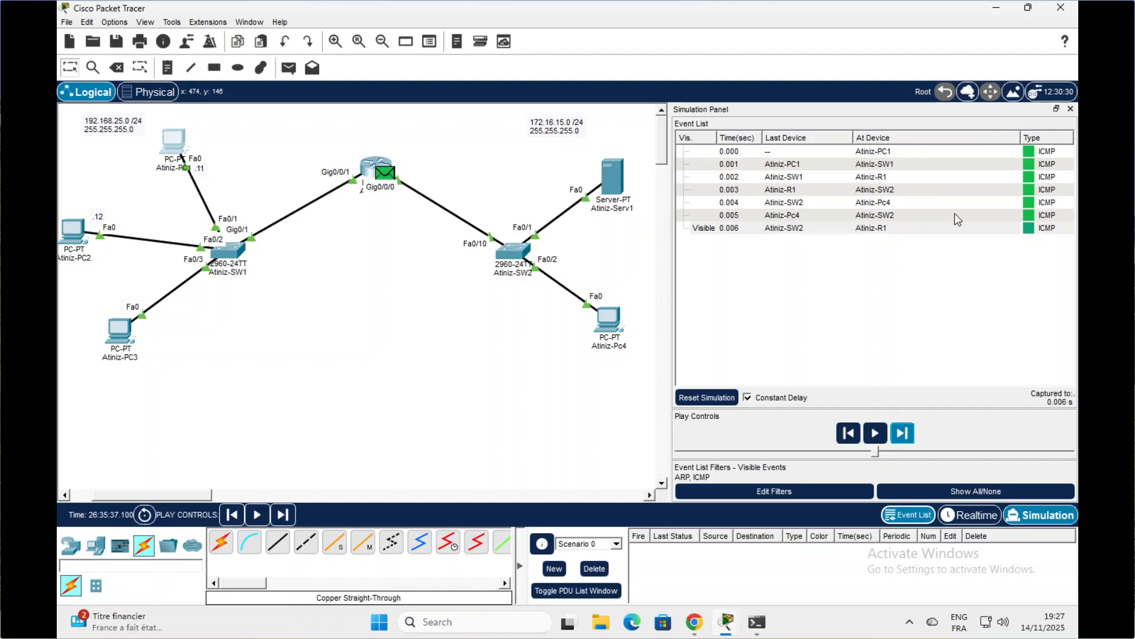
Examine the inbound and outbound Layer 3 details of the ICMP packet at Atiniz-Pc4, and close the PDU information
click(1044, 204)
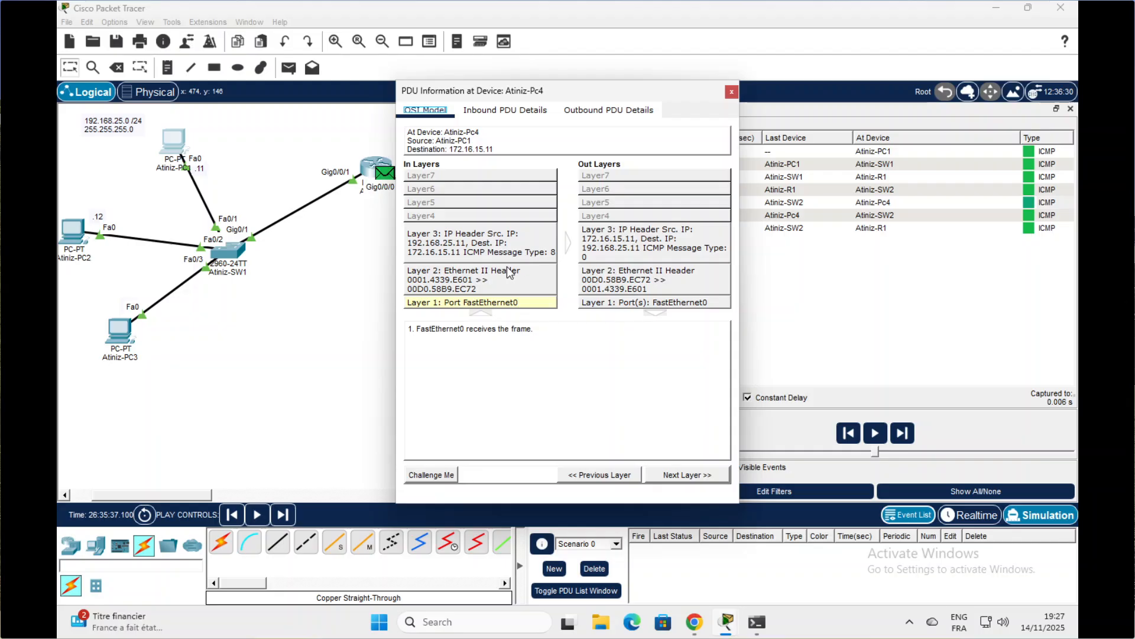
click(488, 243)
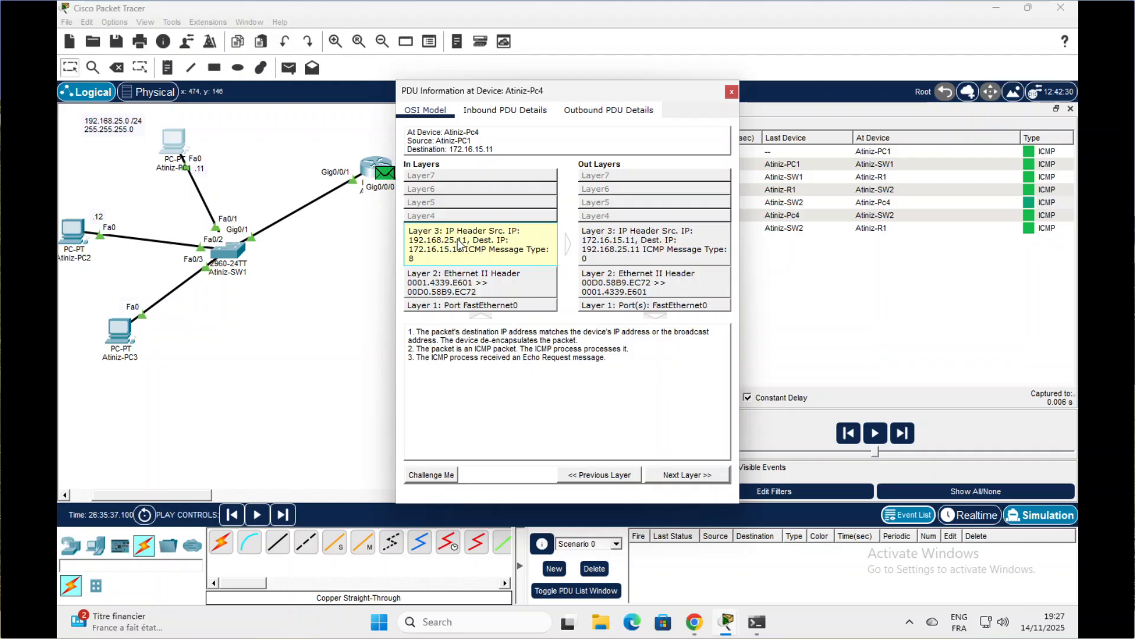
click(613, 254)
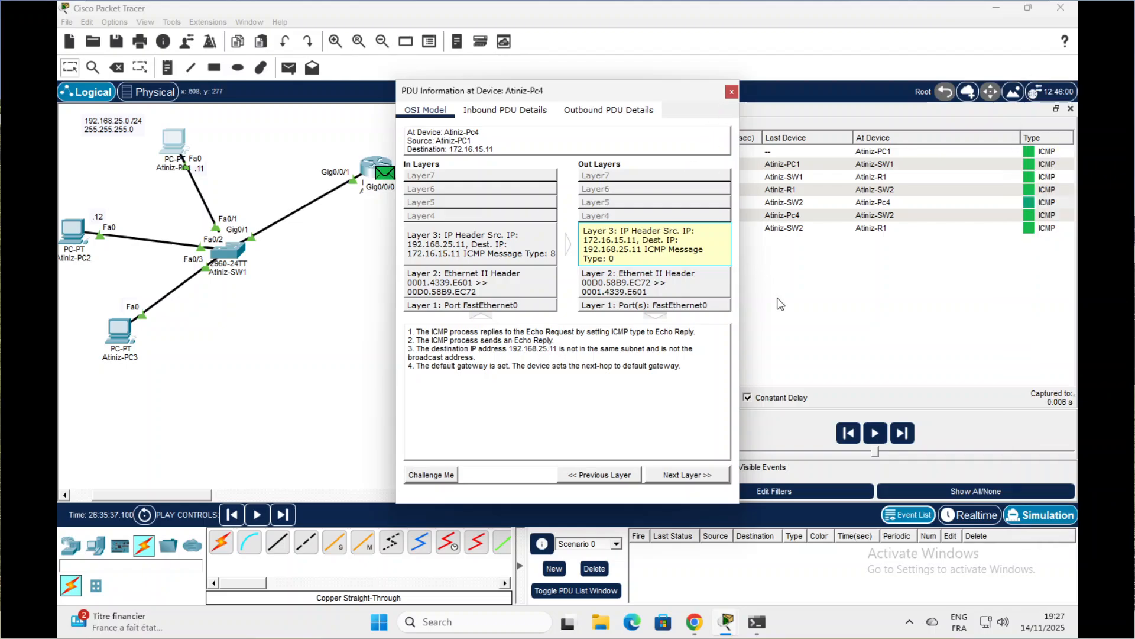
click(731, 92)
Advance the simulation until the reply gets back to Atiniz-PC1, and check the ping output in its Command Prompt
click(902, 434)
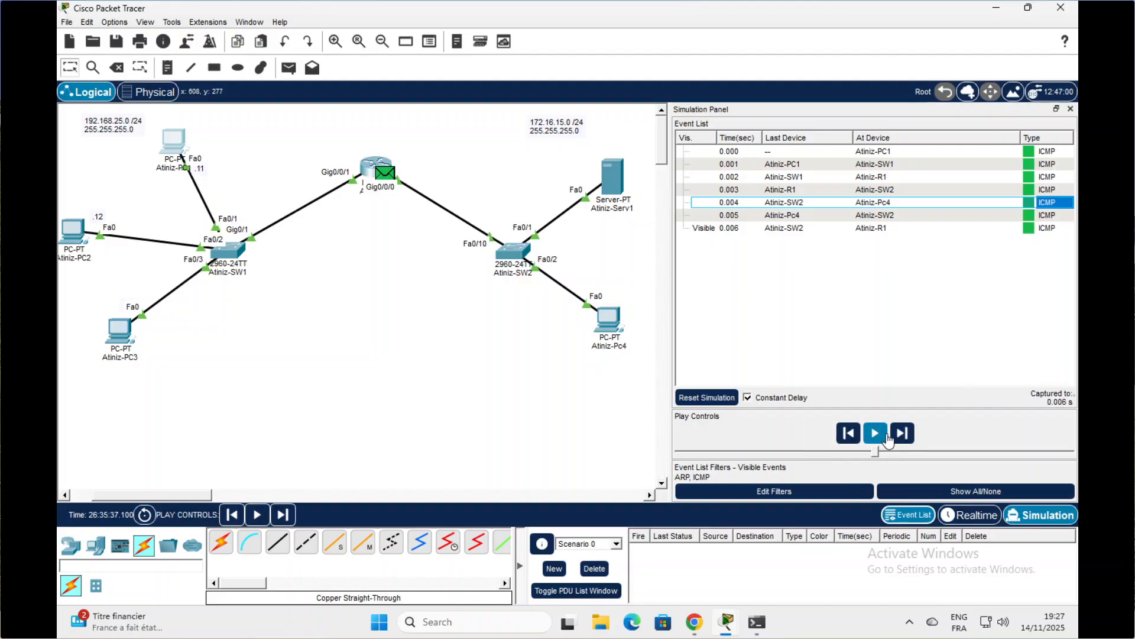
click(902, 434)
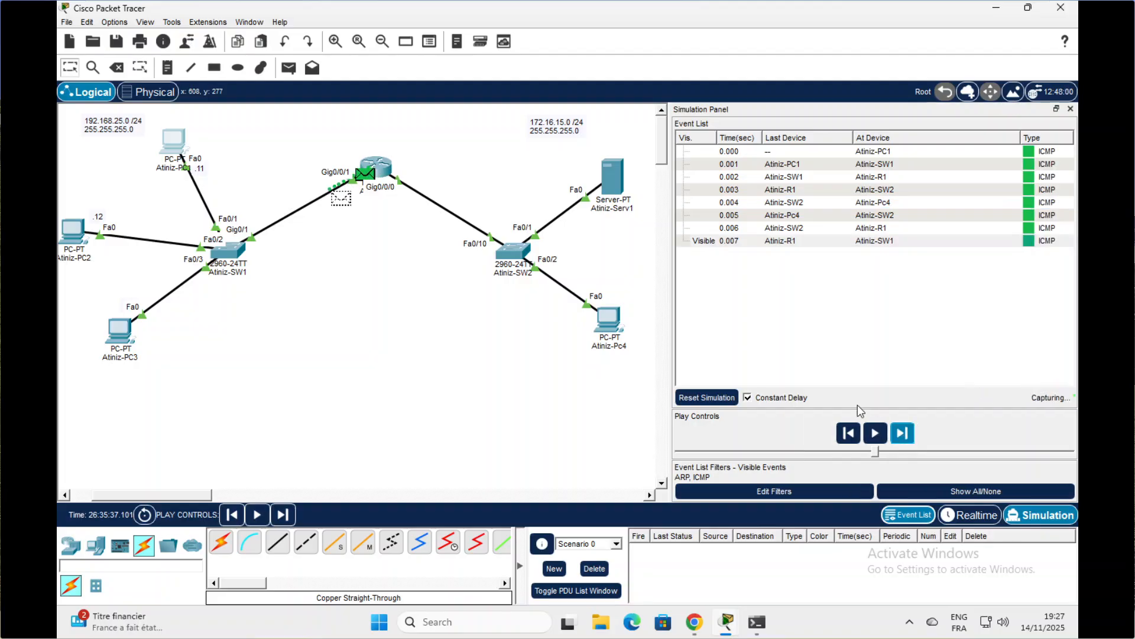
click(902, 434)
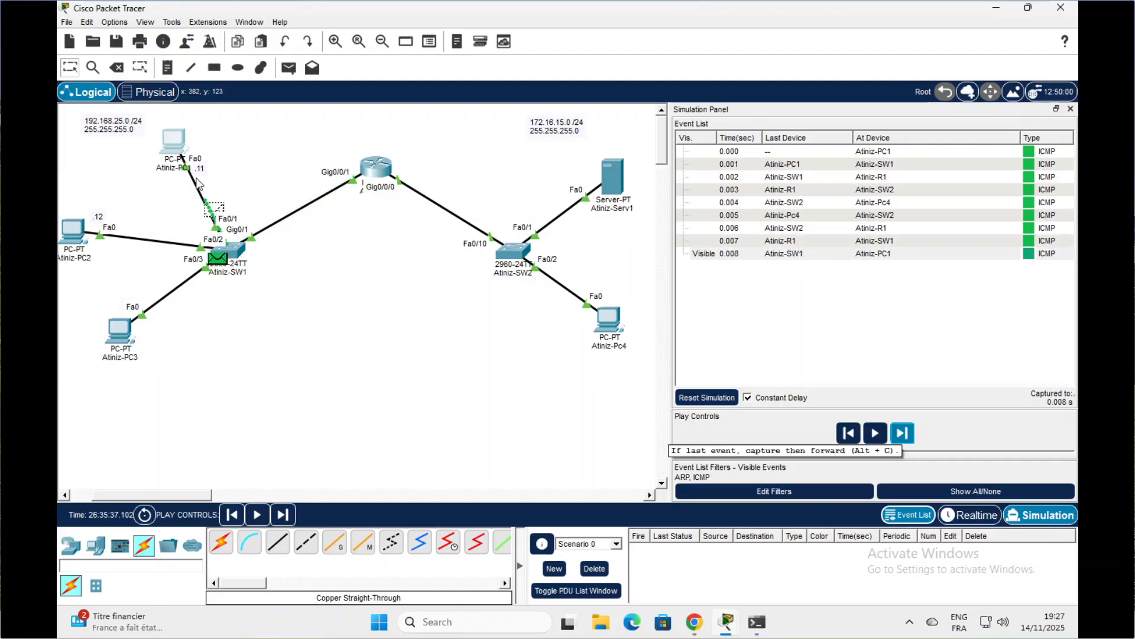
click(181, 142)
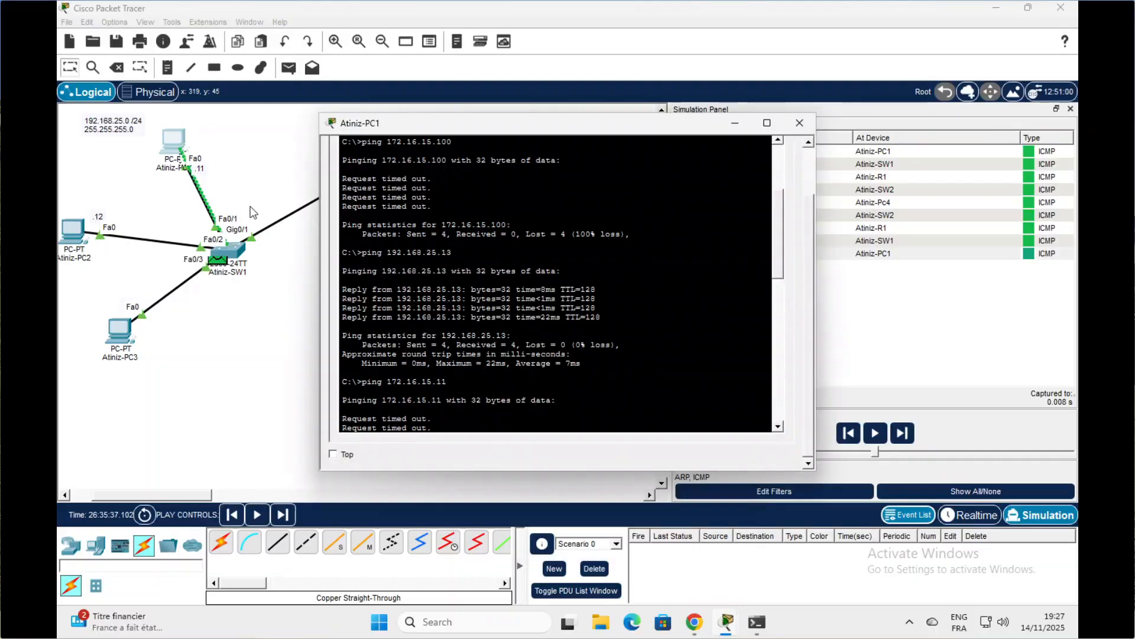
scroll(487, 410, down, 13)
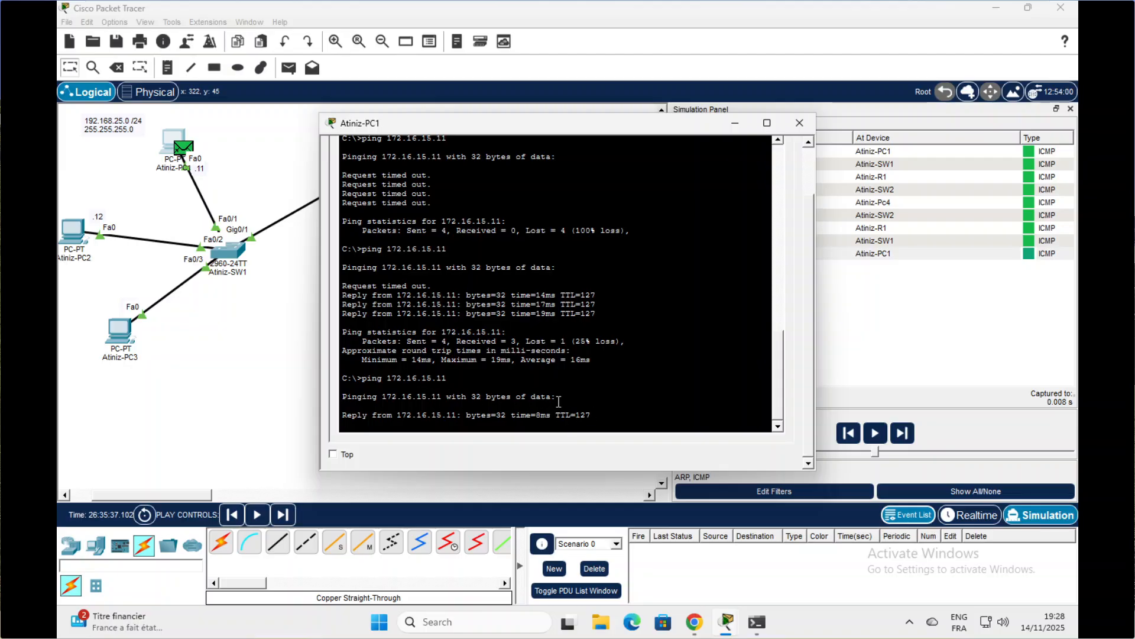
Advance the simulation by one more event and return to Realtime mode
click(903, 435)
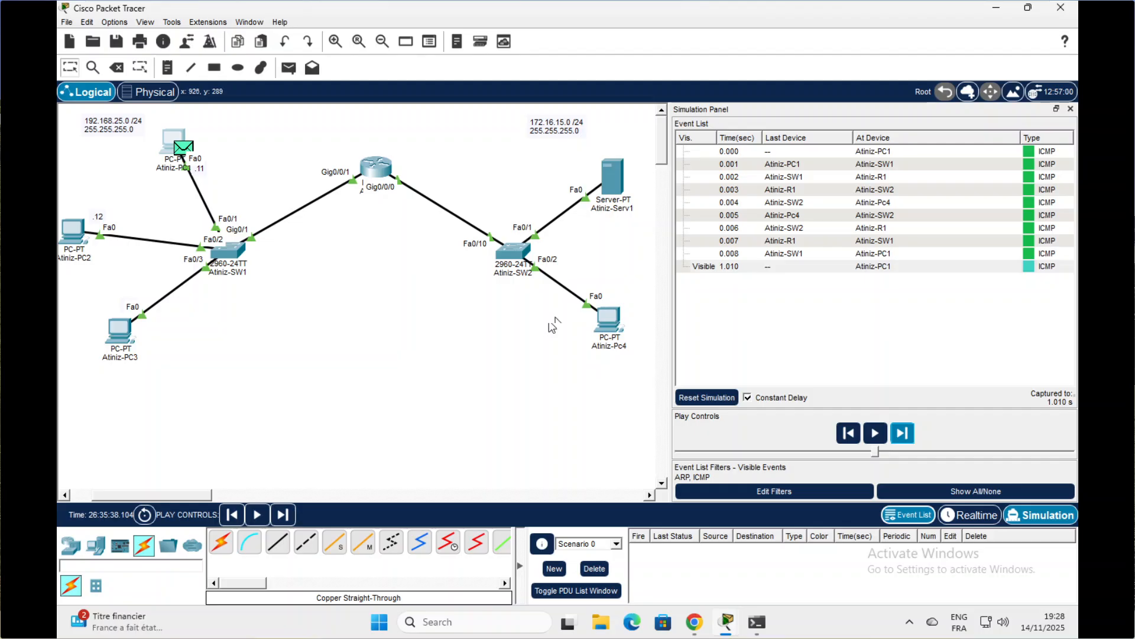
click(970, 516)
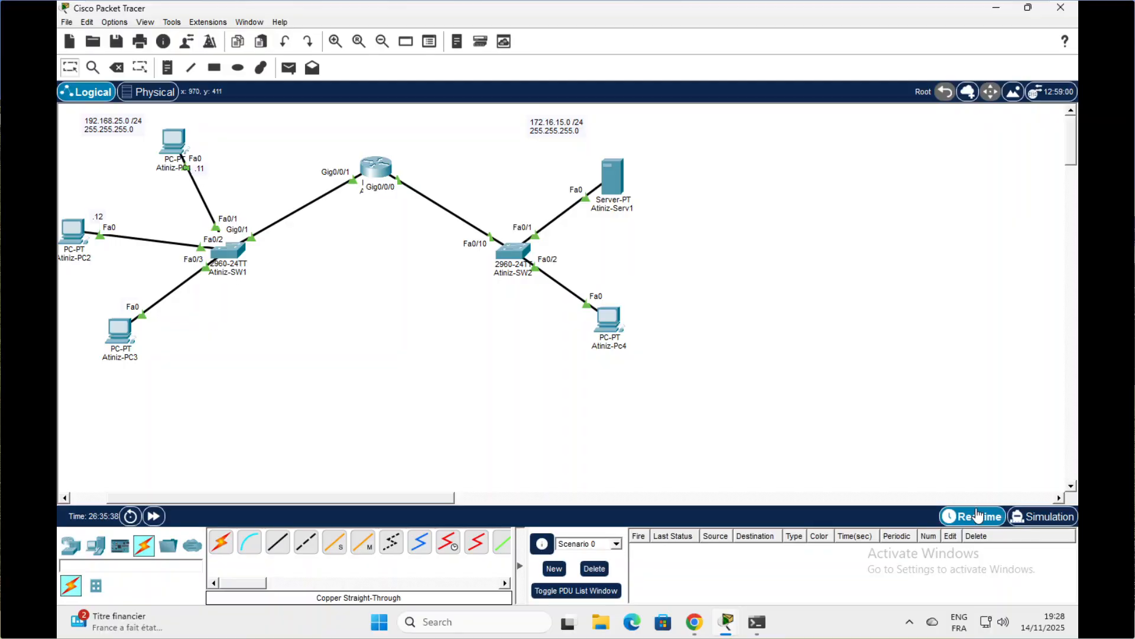